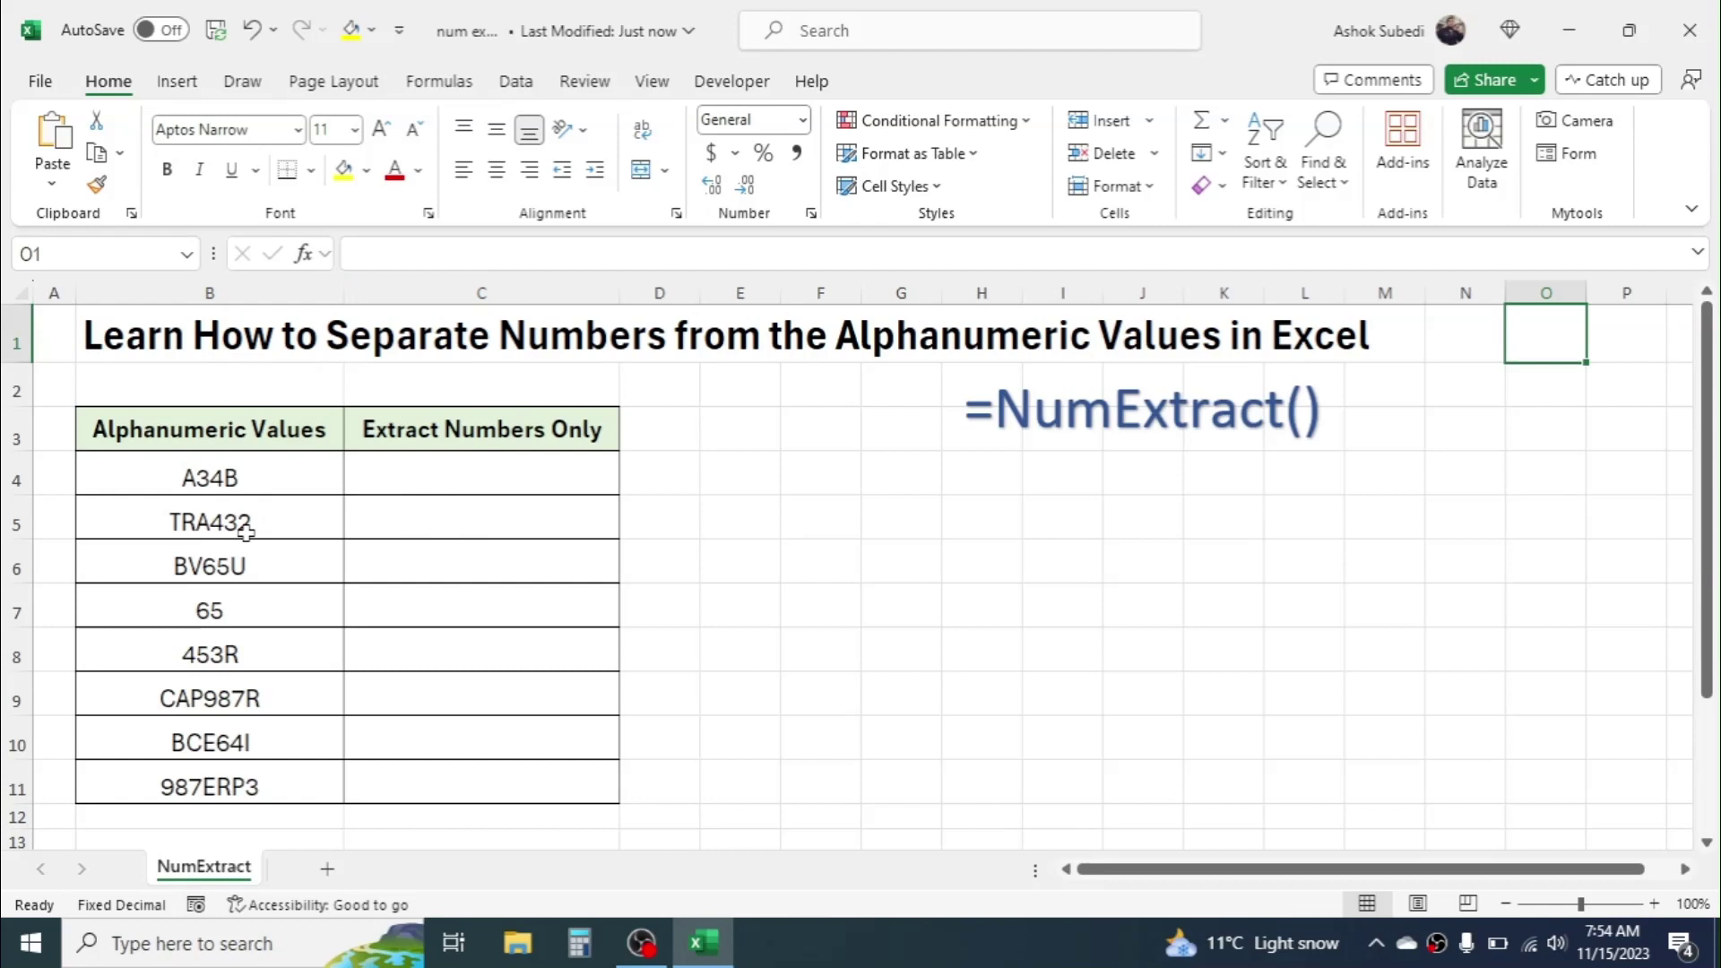
- Enter =NumExtract(B4) in C4, fill it down to C11, and minimize Excel
{"action": "left_click", "coordinate": [457, 476]}
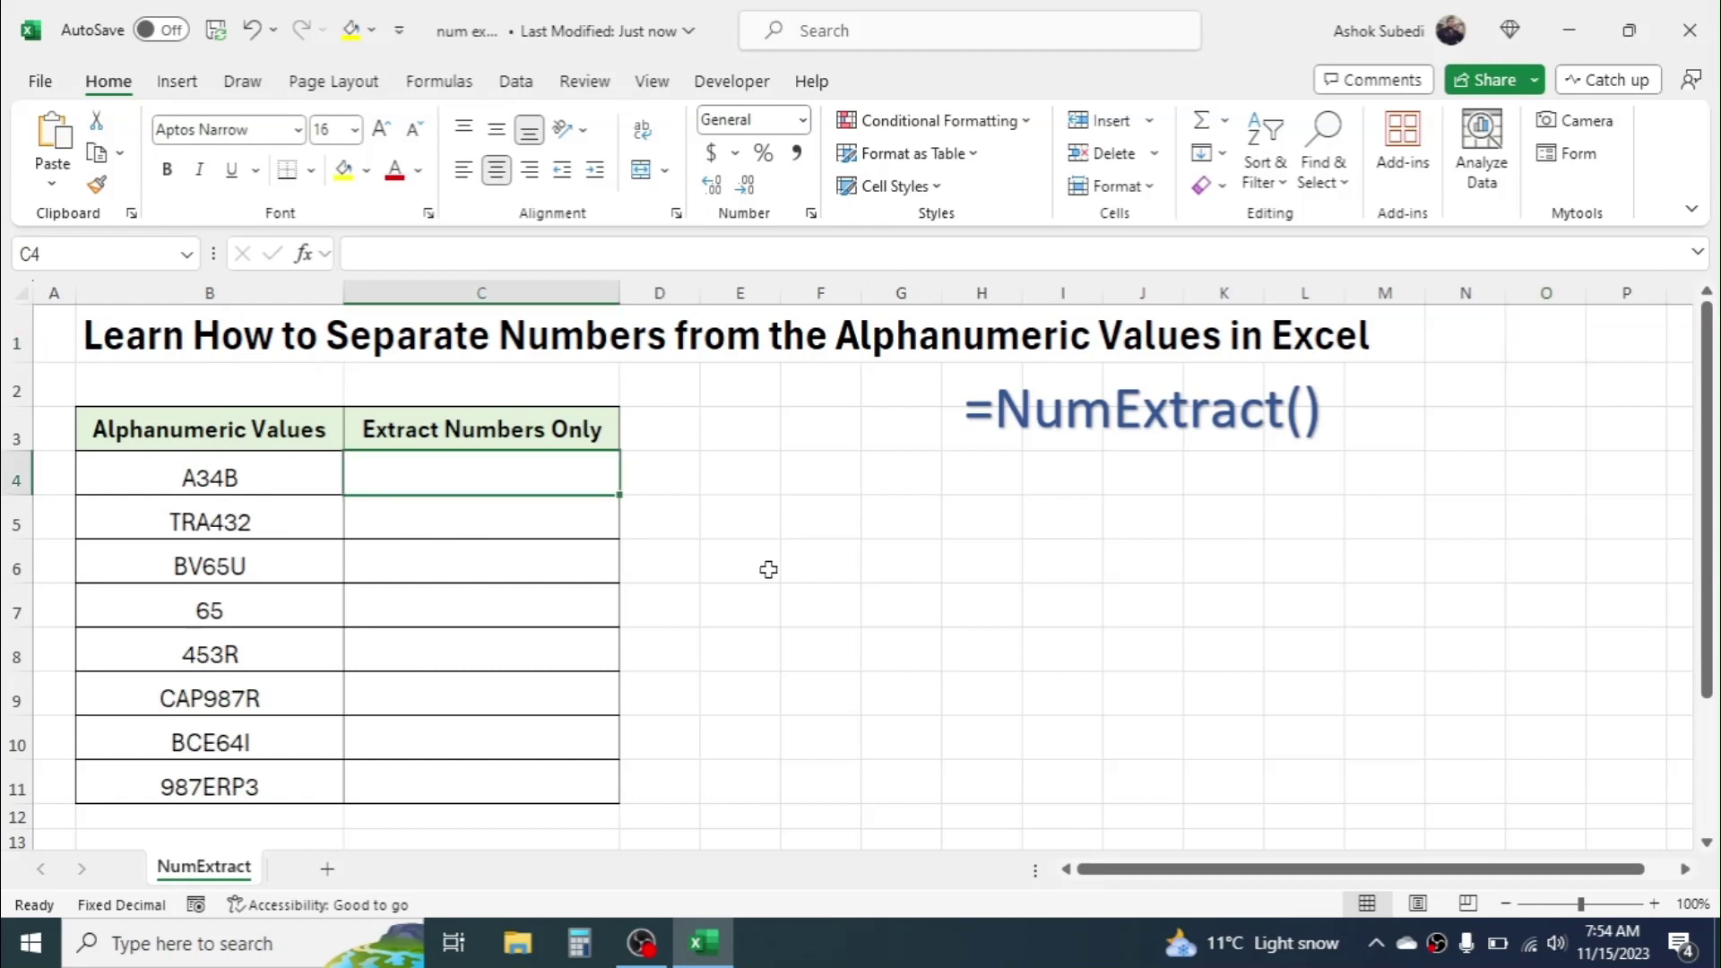
{"action": "type", "text": "=num"}
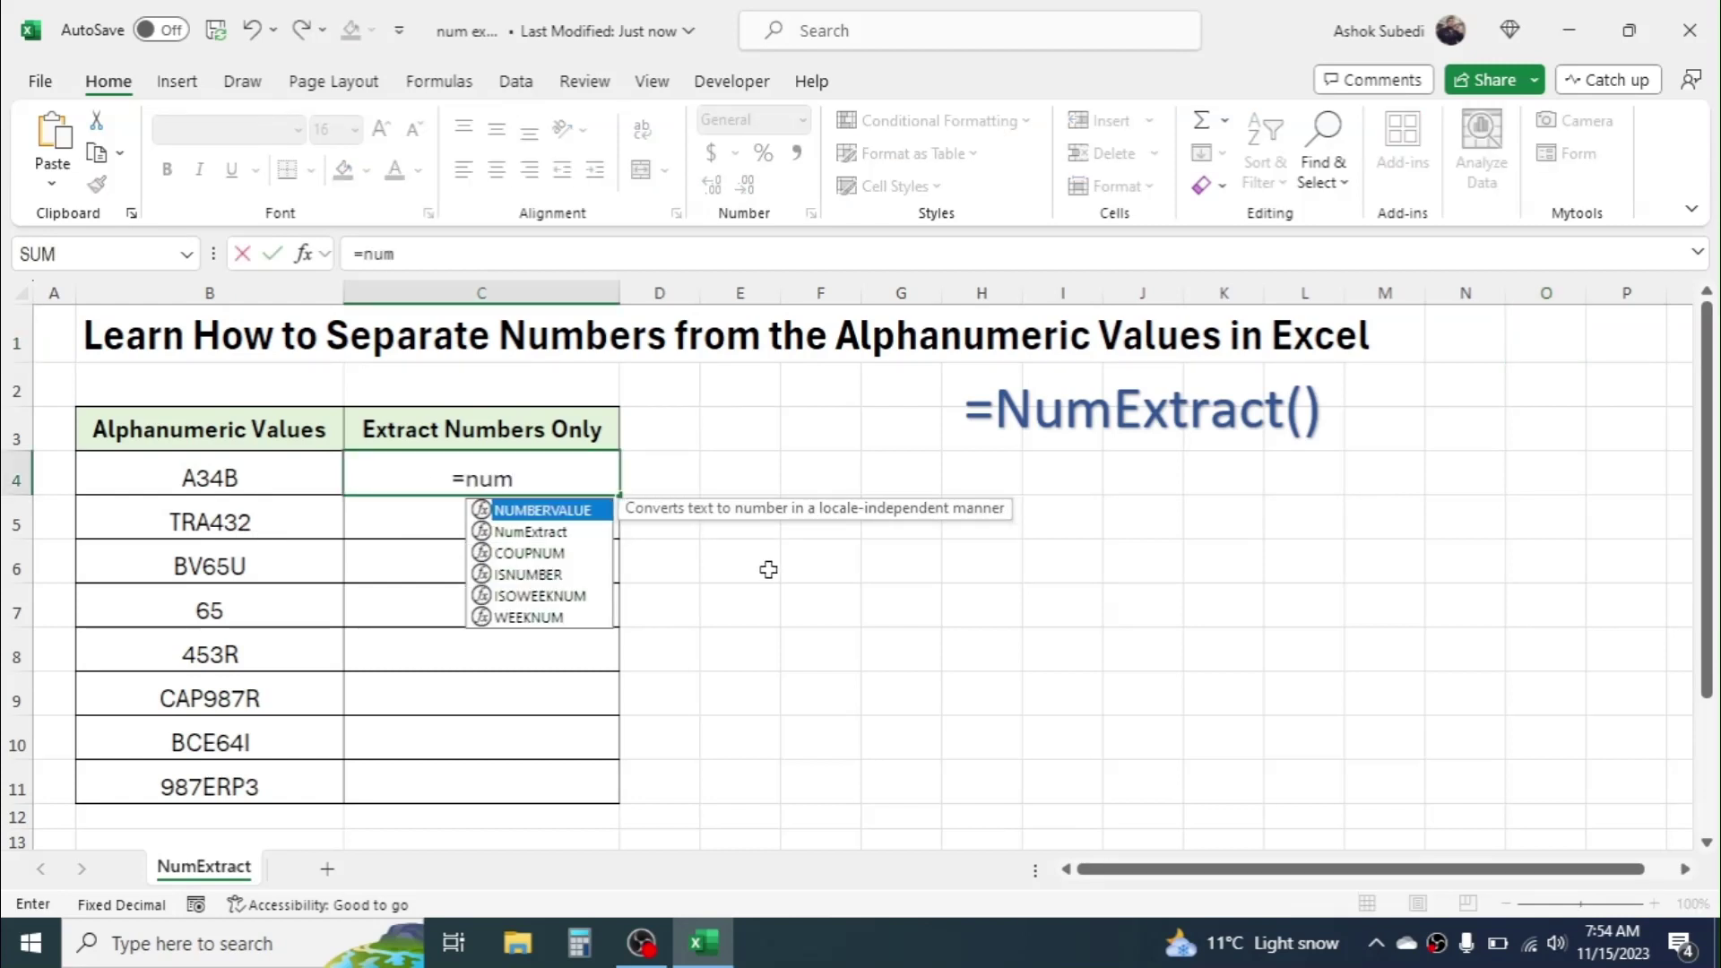
{"action": "type", "text": "e"}
{"action": "double_click", "coordinate": [515, 511]}
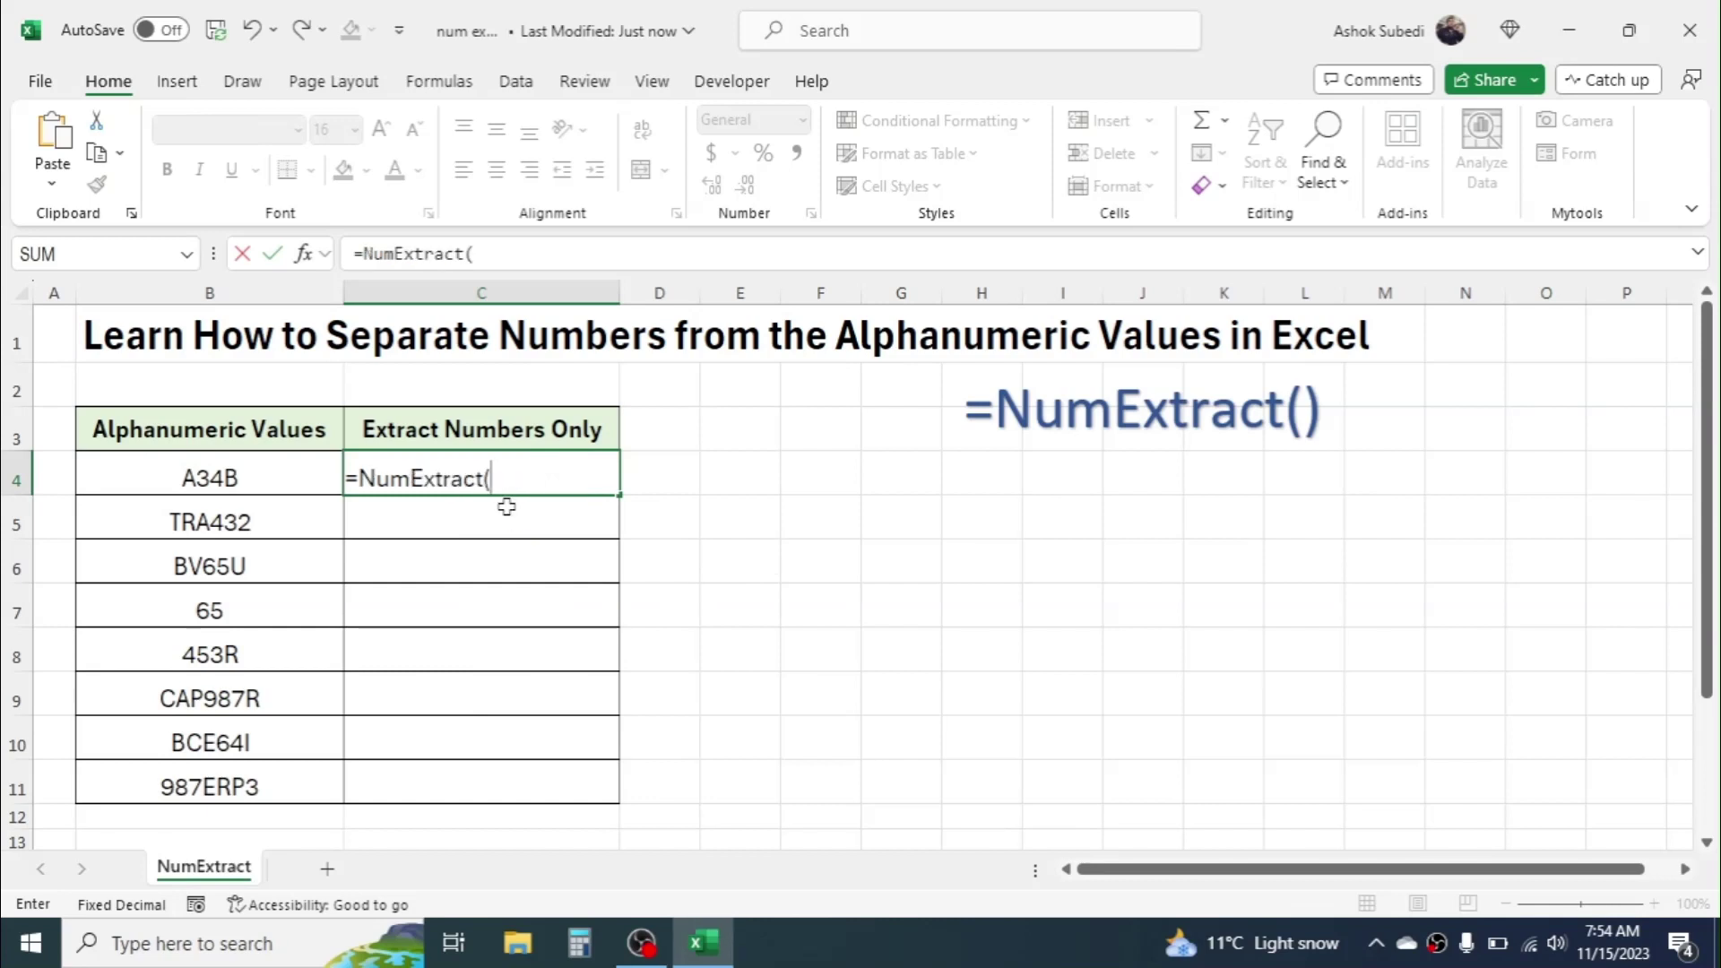
{"action": "left_click", "coordinate": [267, 479]}
{"action": "type", "text": ")"}
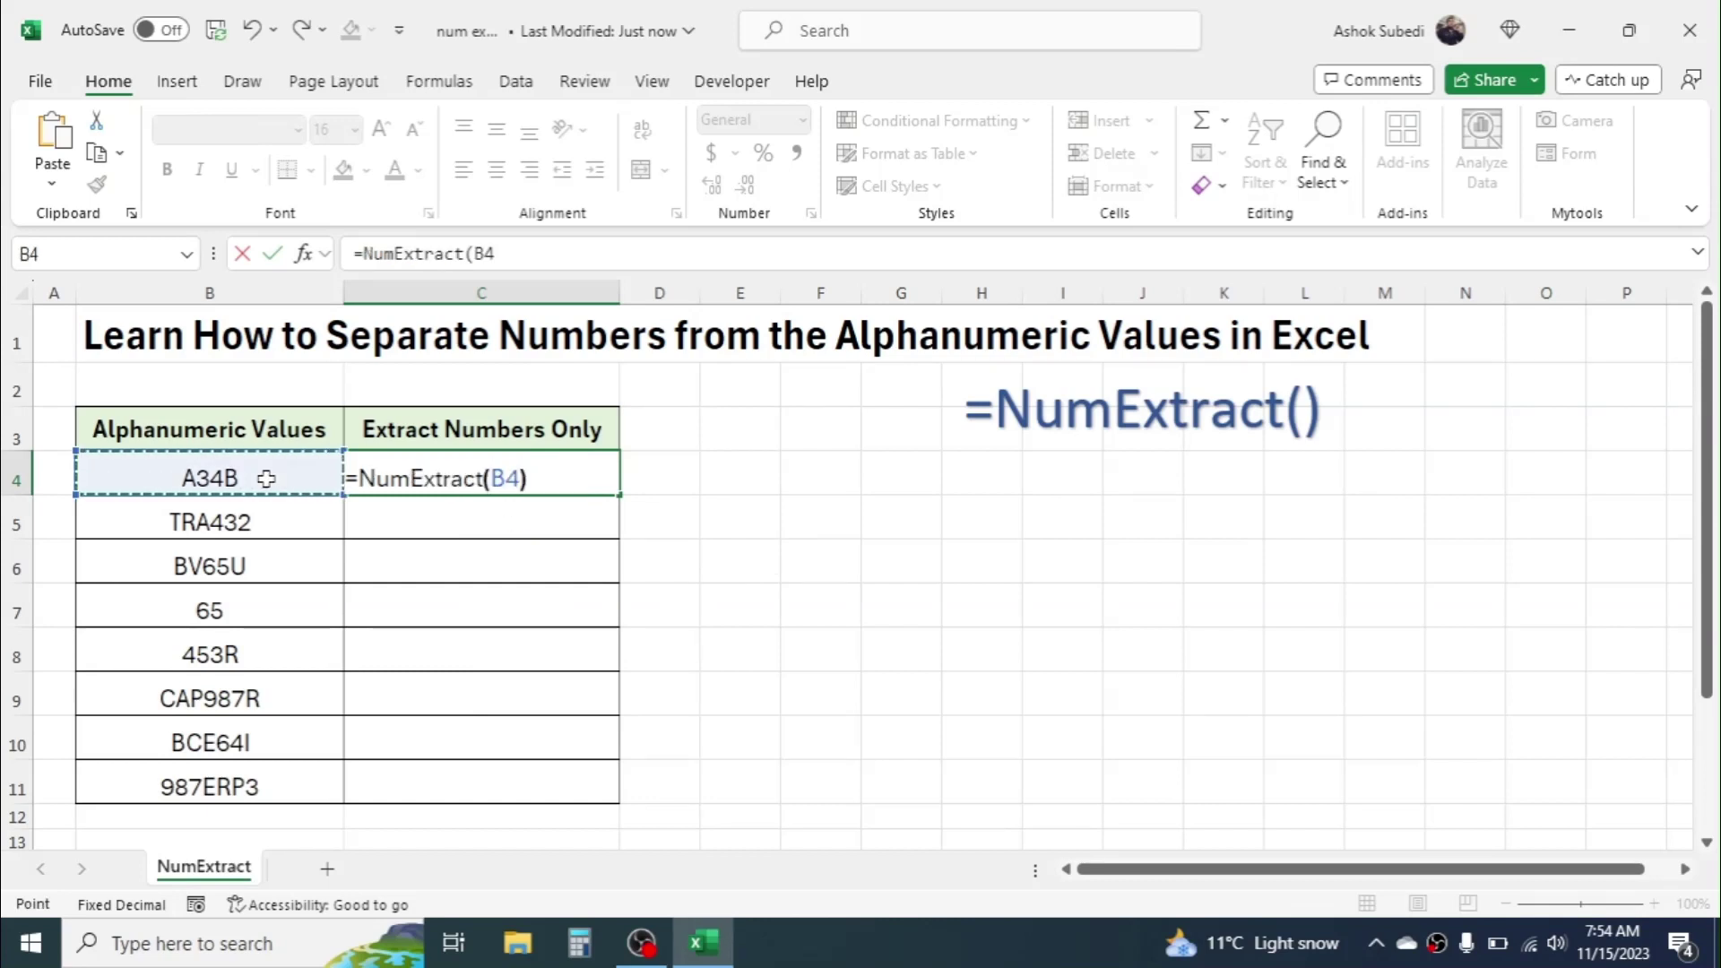
{"action": "key", "text": "Return"}
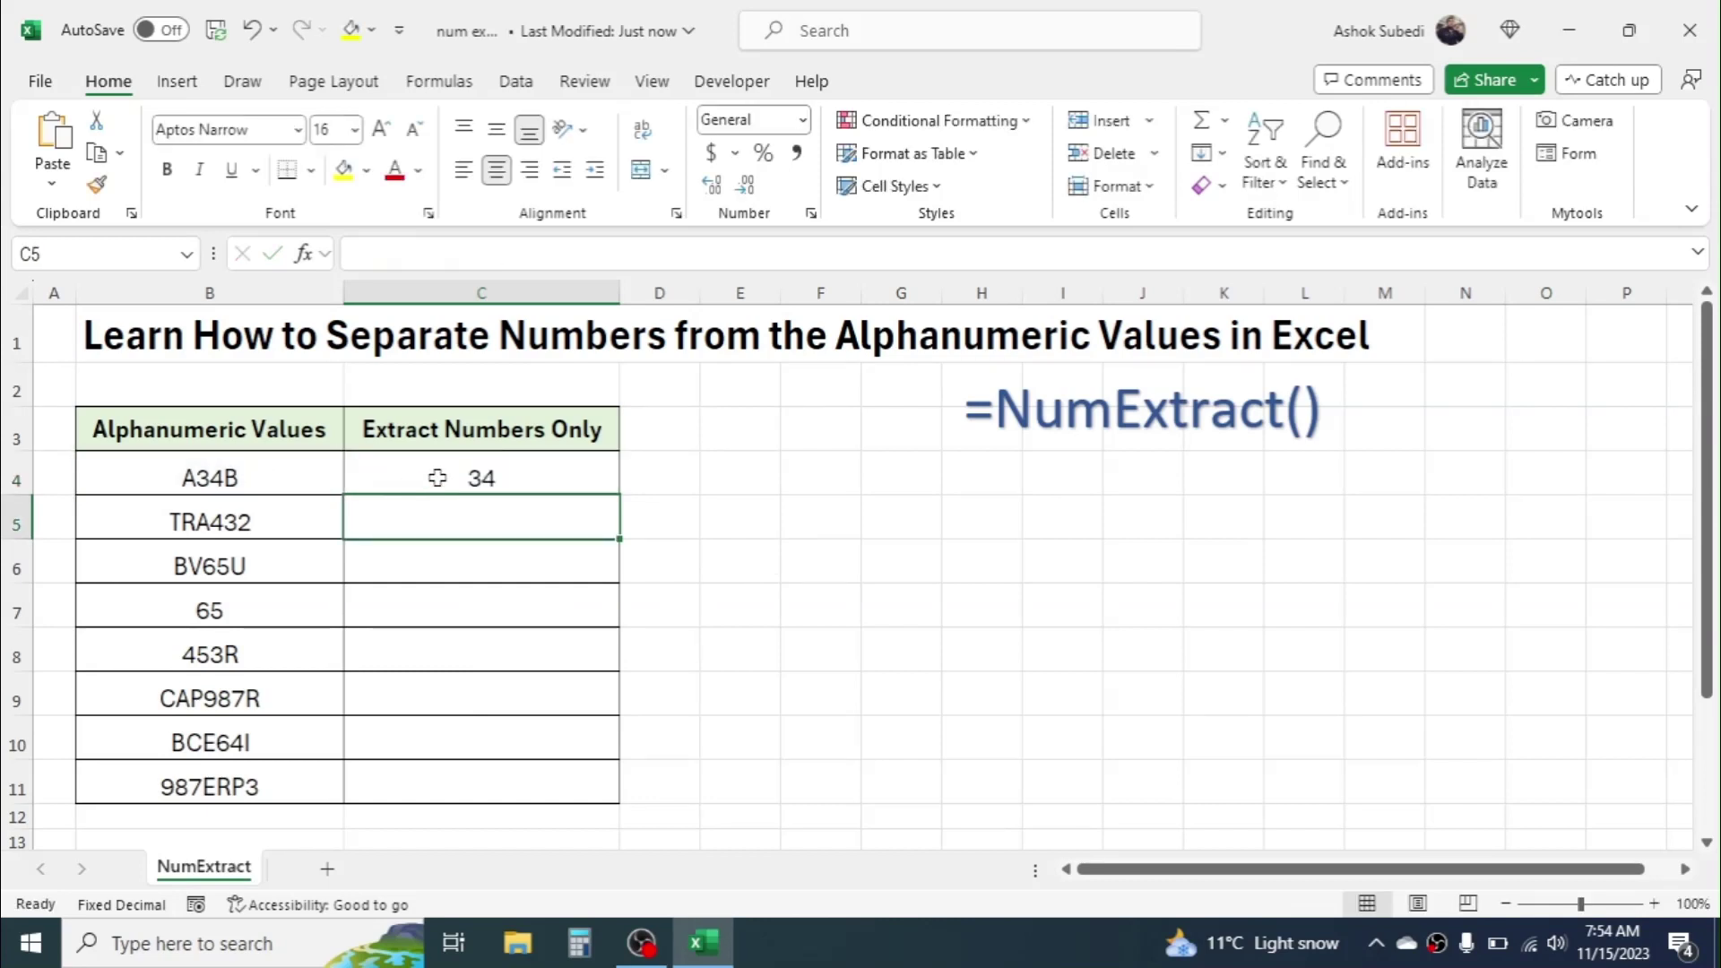
{"action": "left_click", "coordinate": [438, 481]}
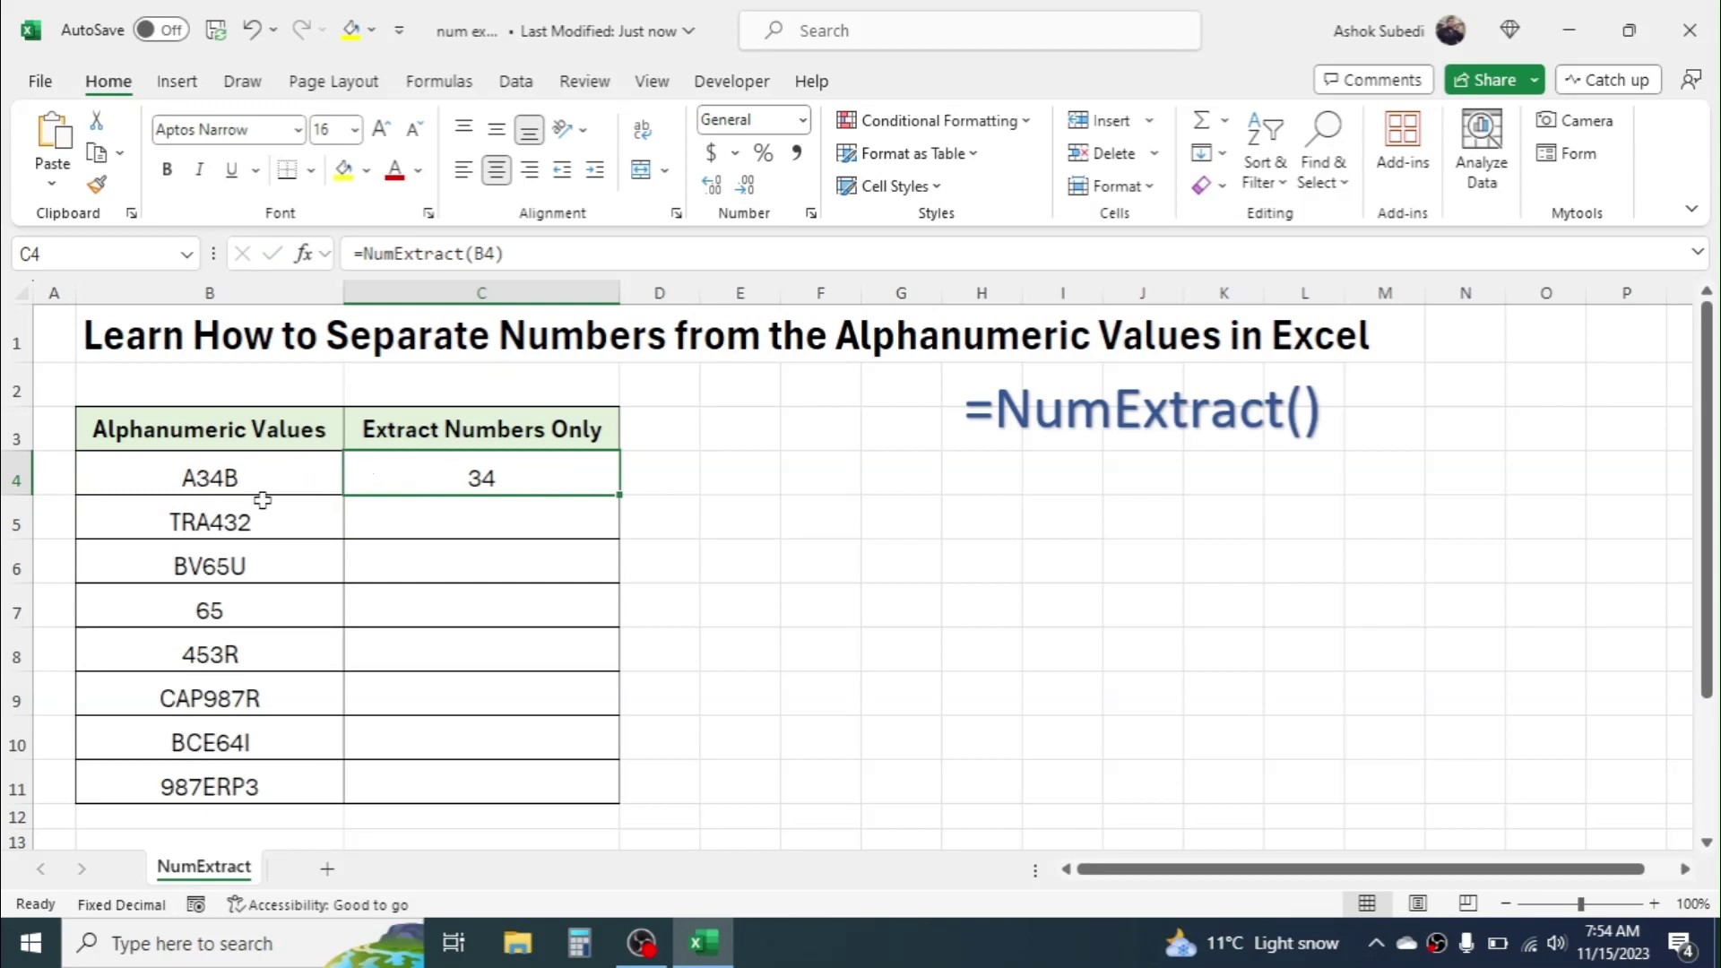
{"action": "double_click", "coordinate": [621, 498]}
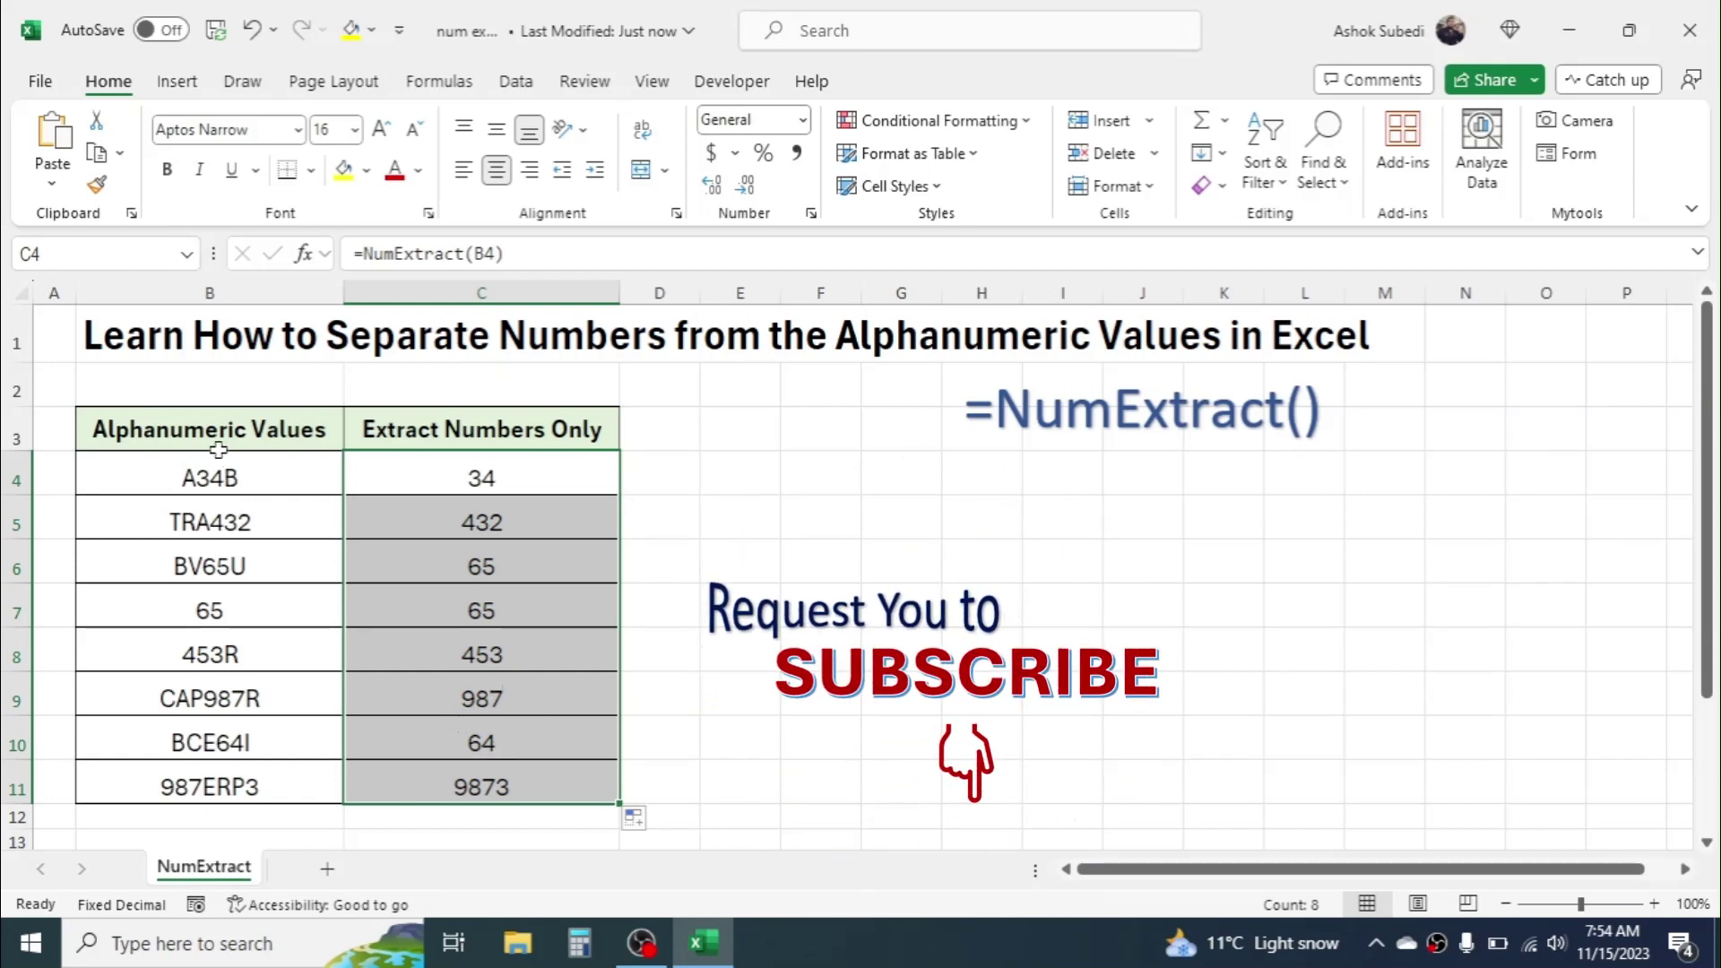
{"action": "left_click", "coordinate": [841, 570]}
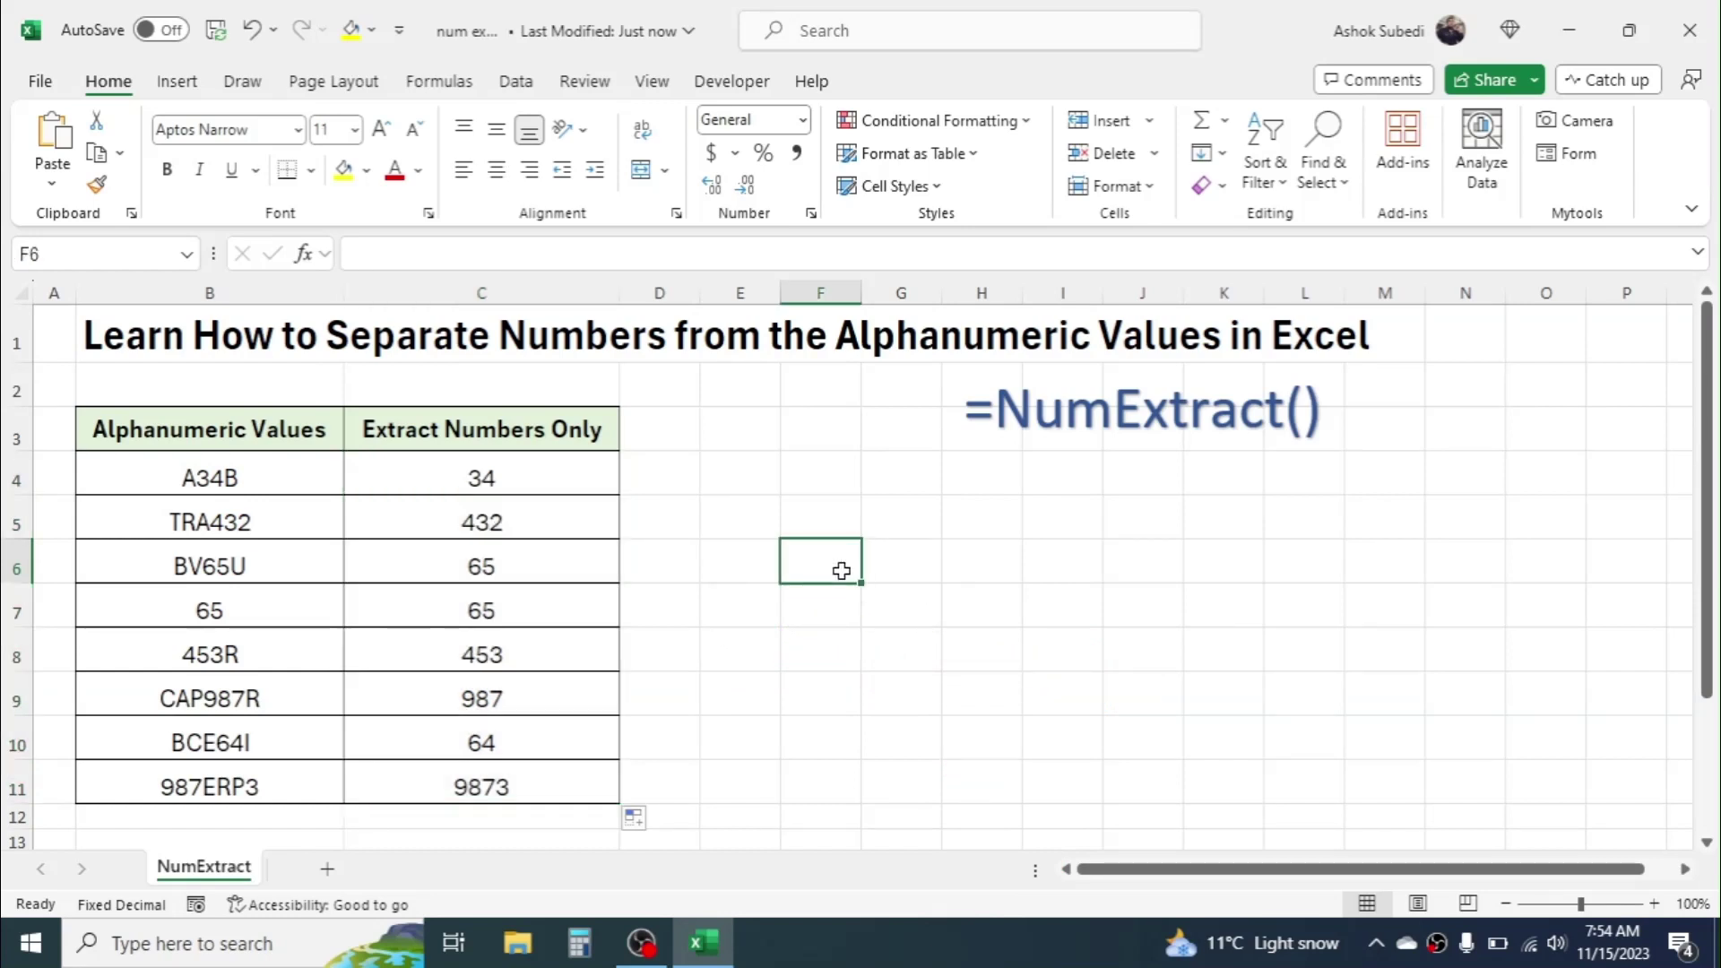
{"action": "left_click", "coordinate": [1126, 559]}
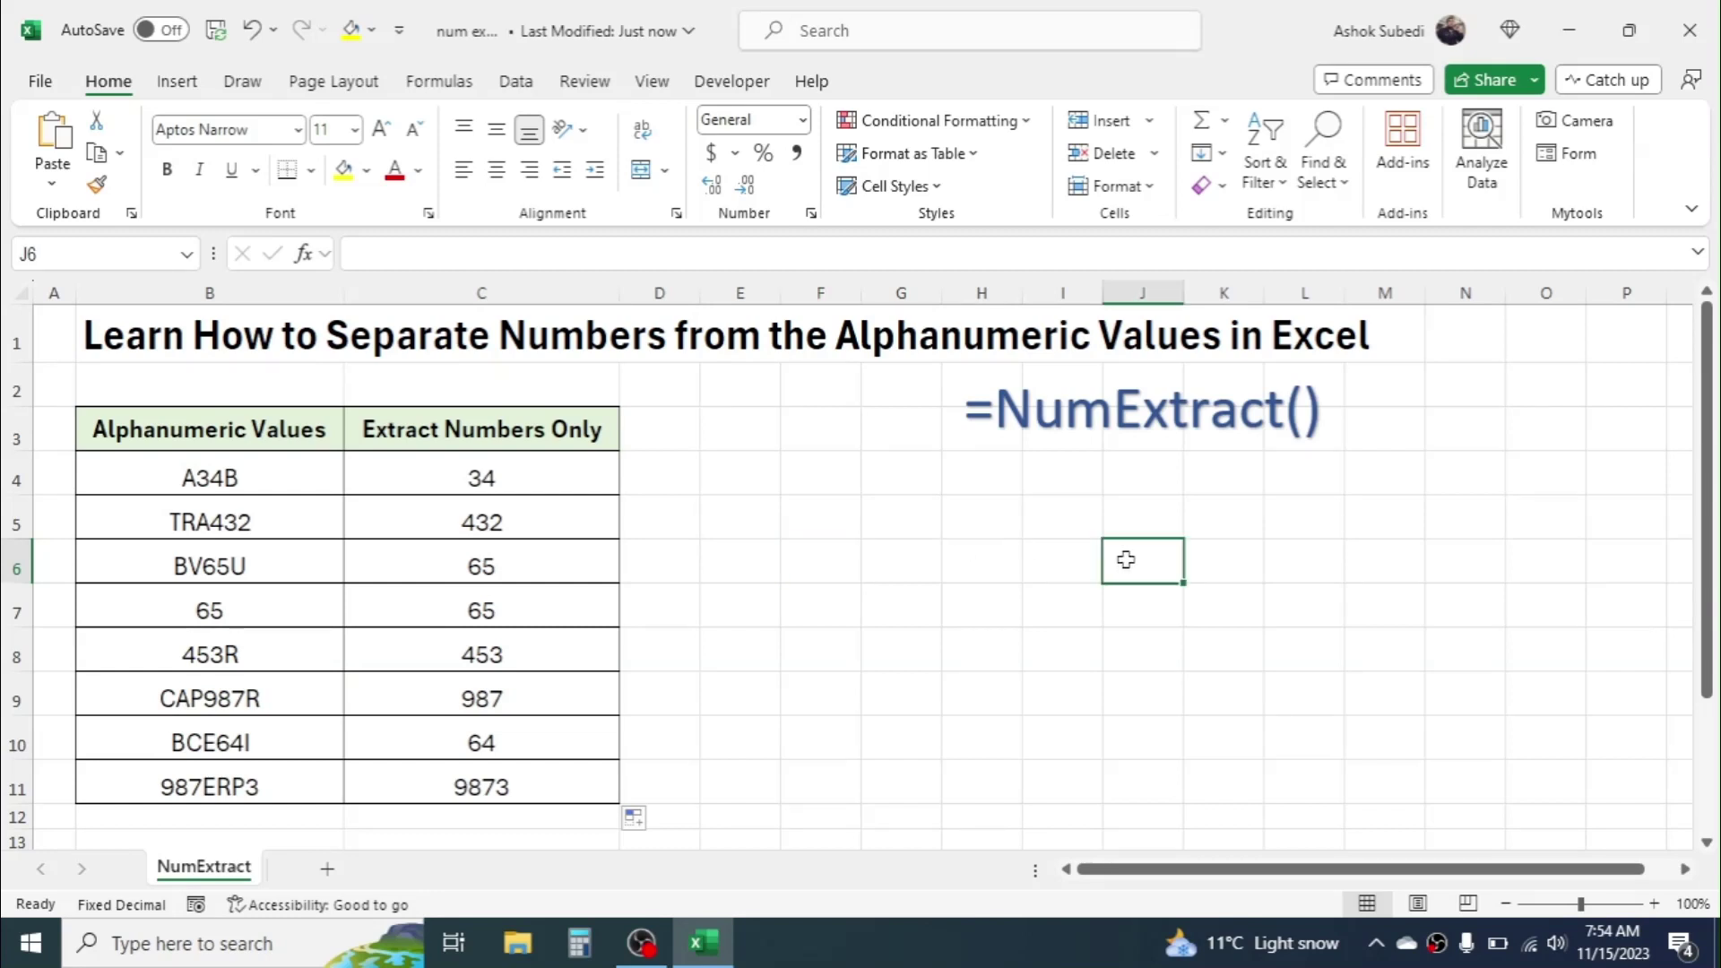
{"action": "left_click", "coordinate": [1574, 30]}
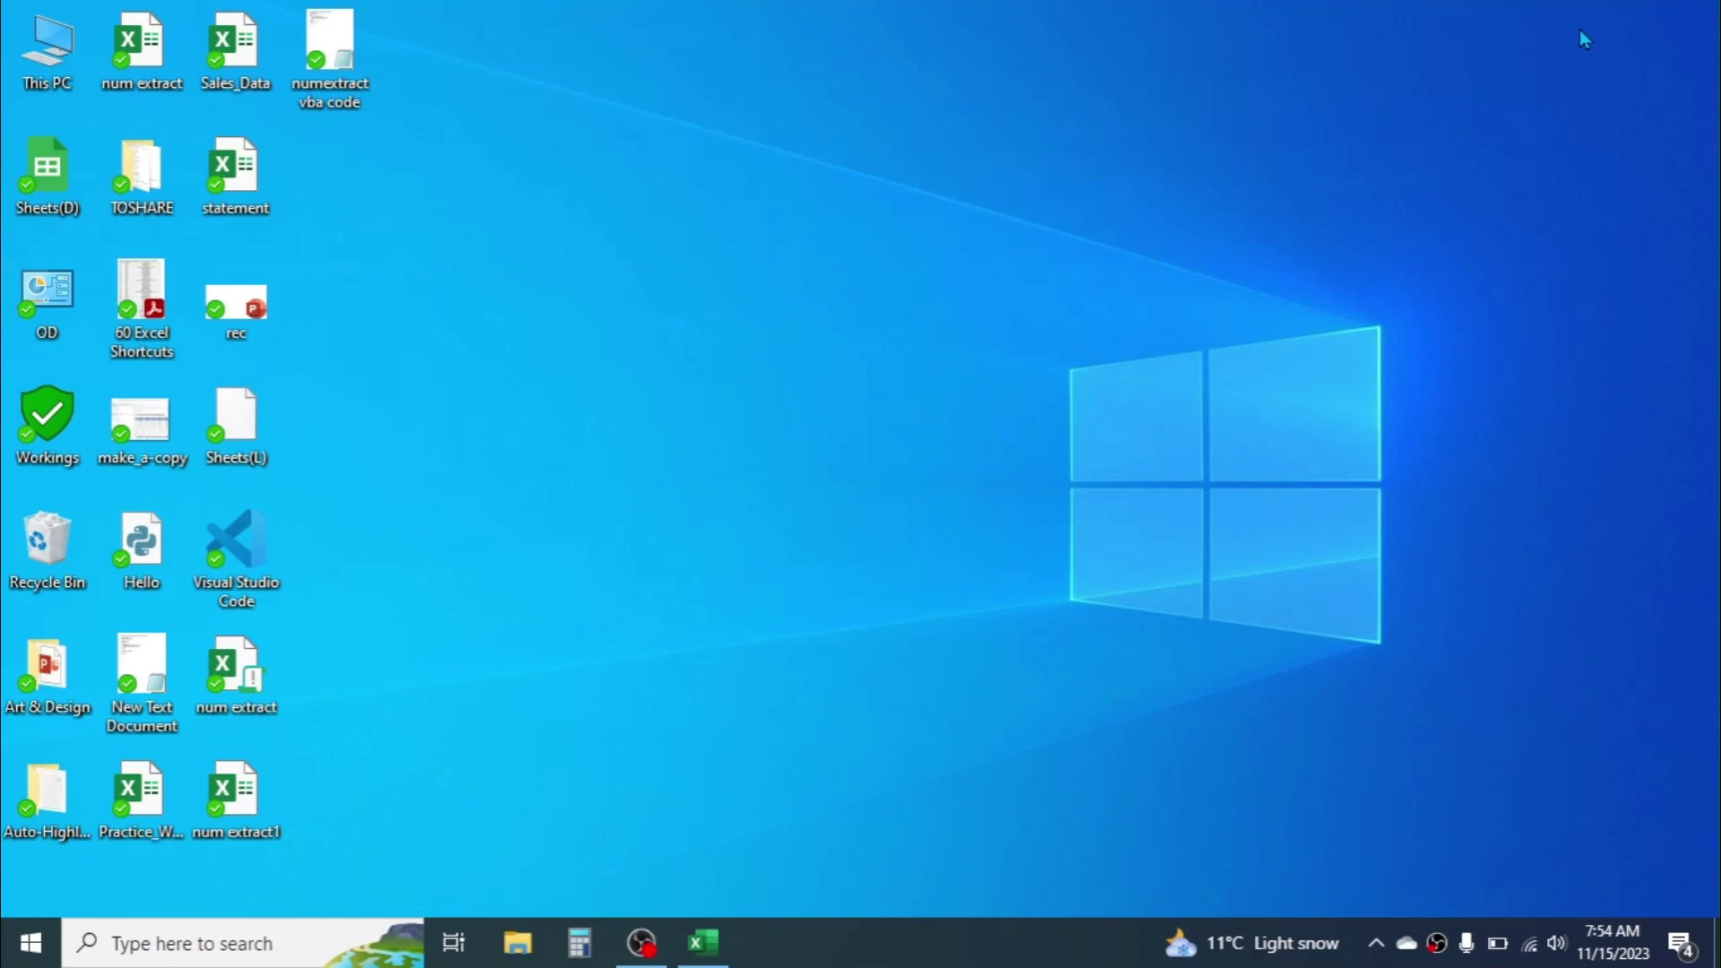
{"action": "double_click", "coordinate": [319, 52]}
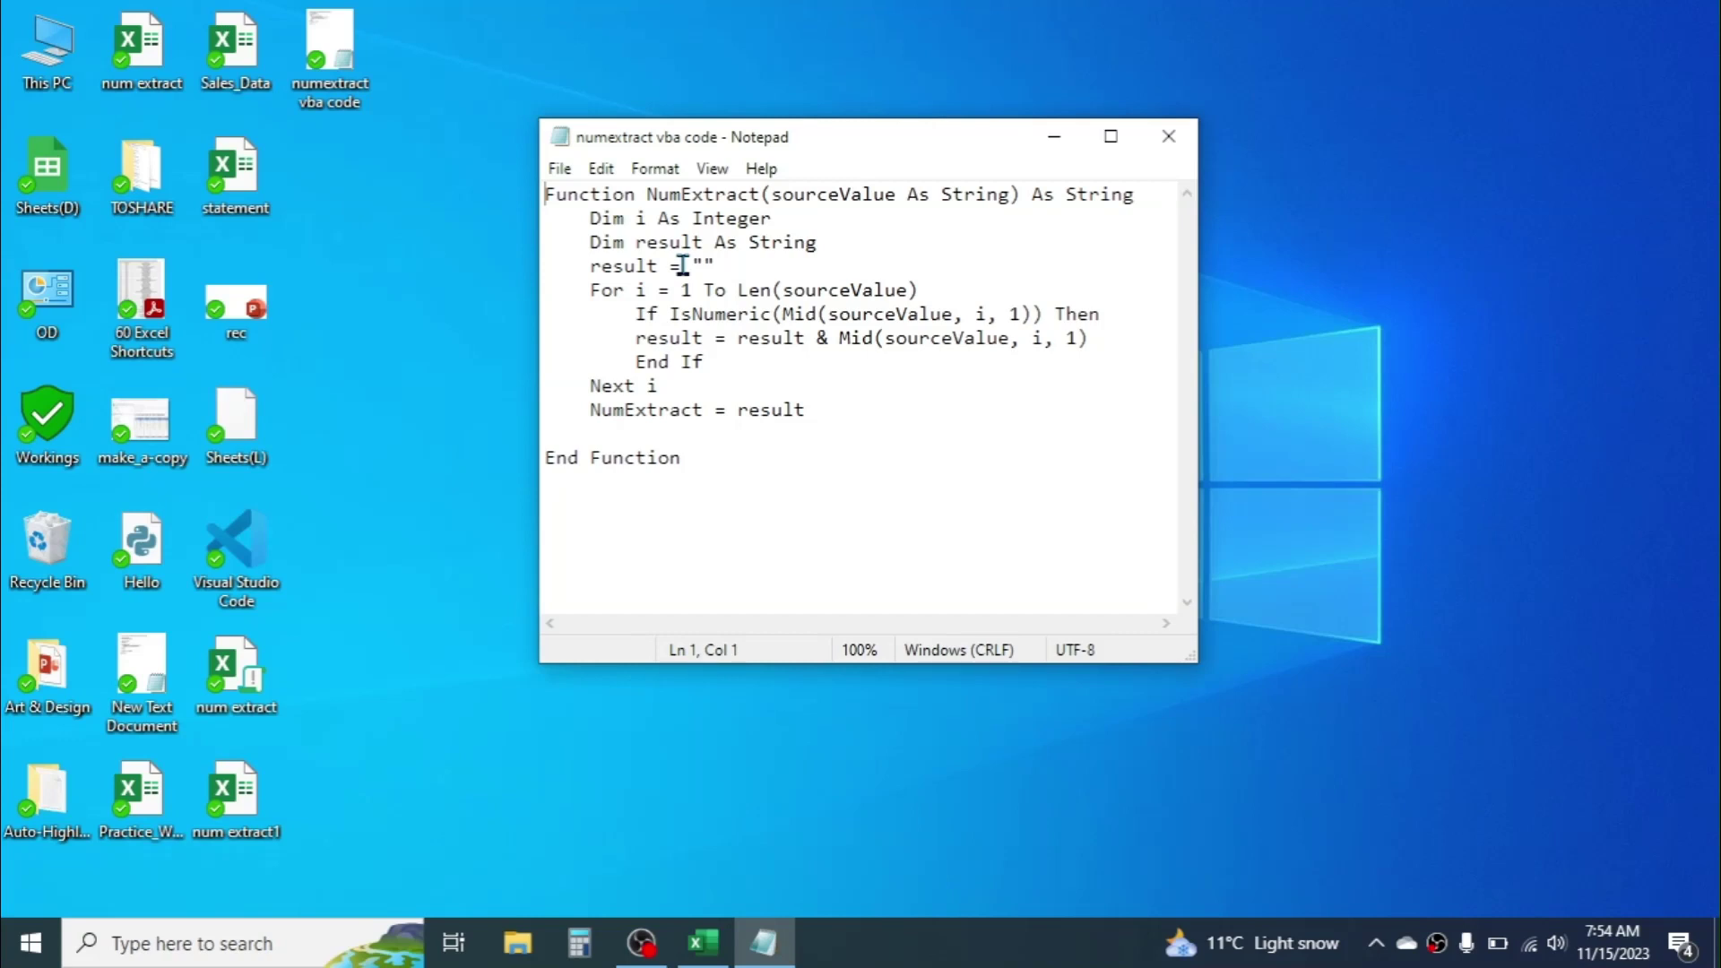
{"action": "left_click", "coordinate": [1169, 135]}
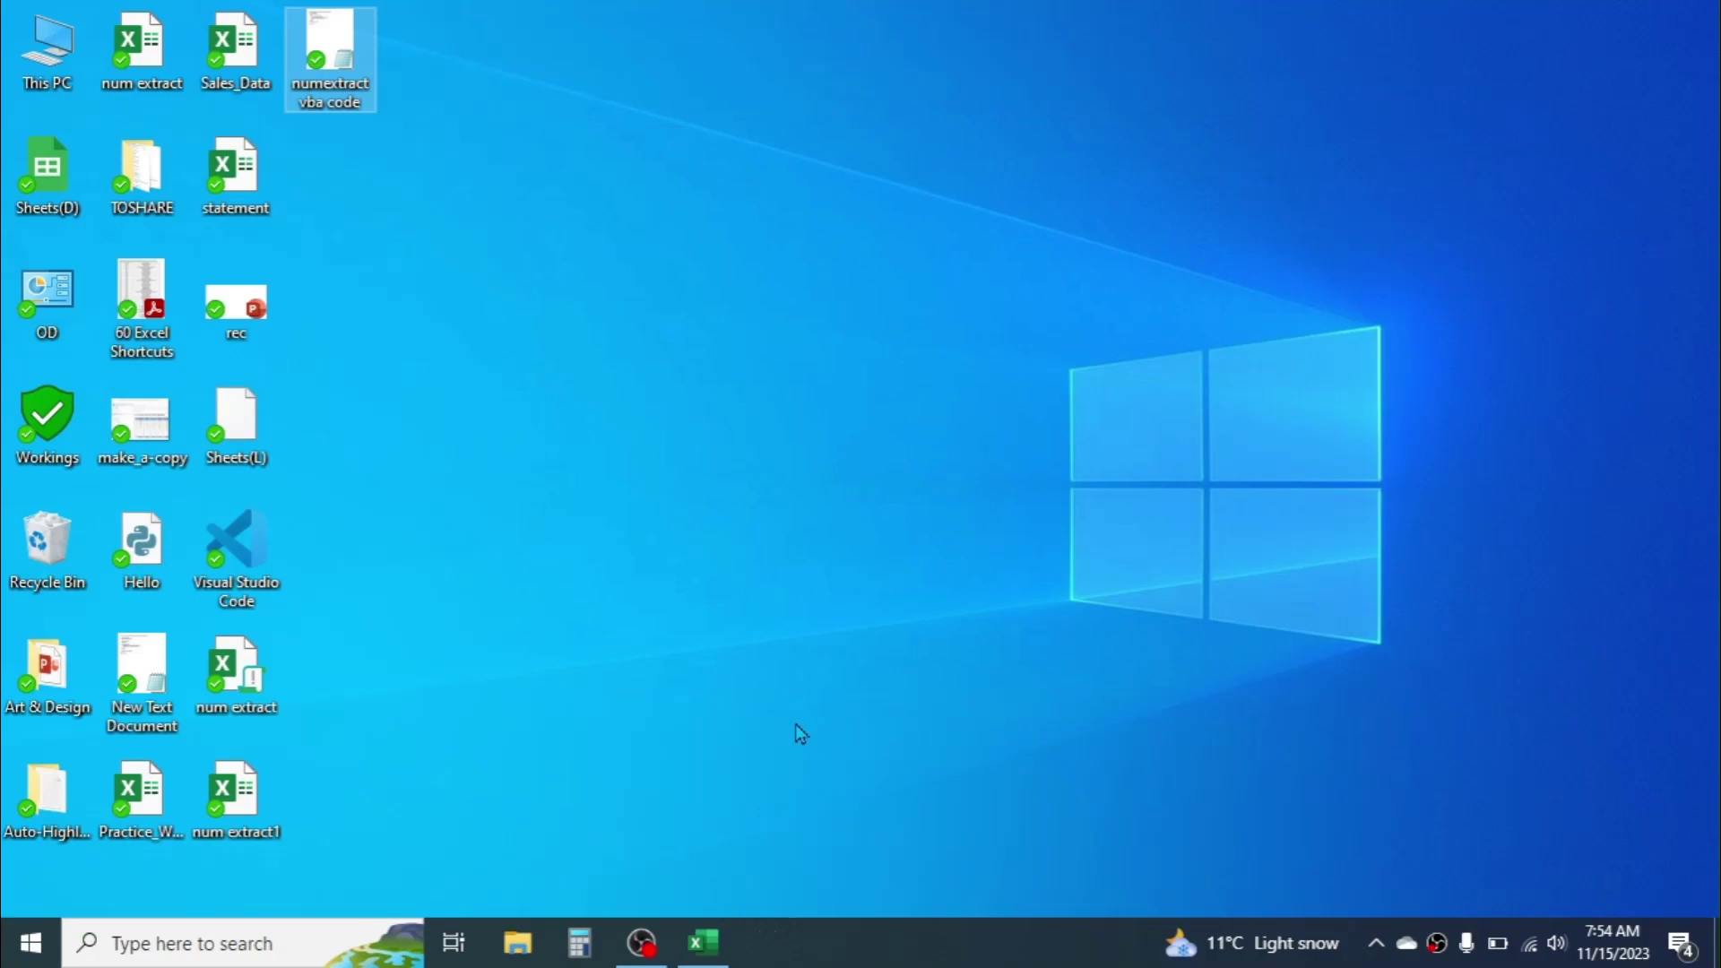
- Close the current workbook with Don't Save, then open num extract1 from the desktop
{"action": "left_click", "coordinate": [724, 928]}
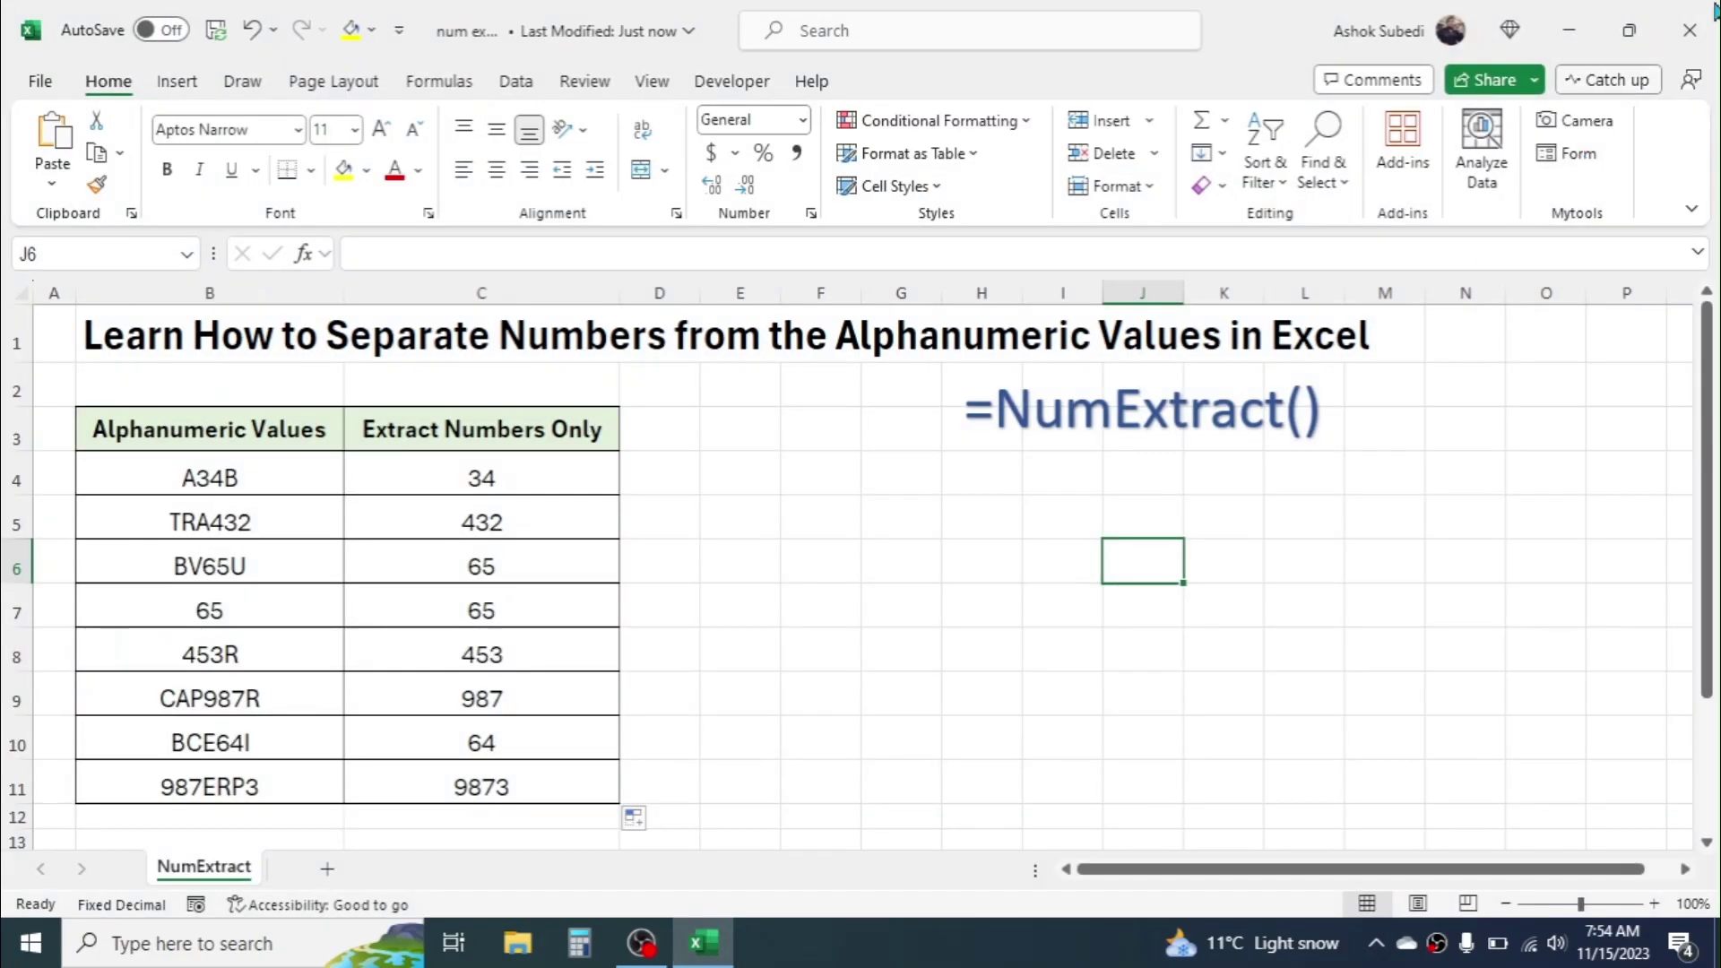
{"action": "left_click", "coordinate": [1691, 29]}
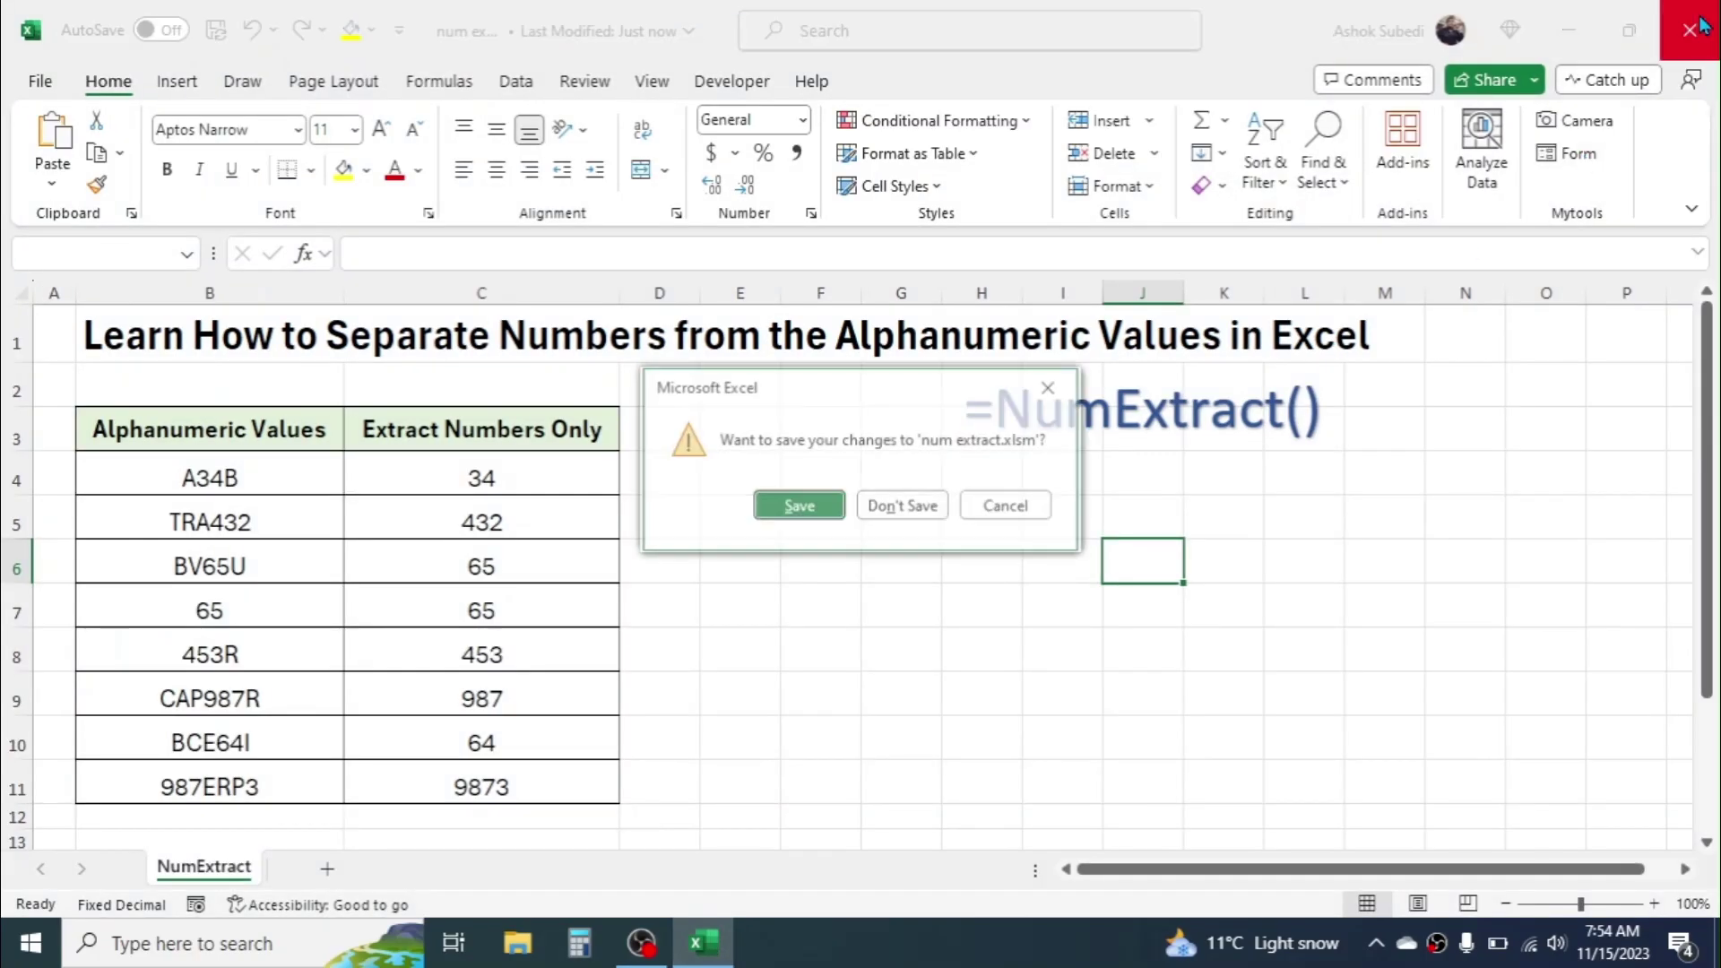
{"action": "left_click", "coordinate": [889, 517]}
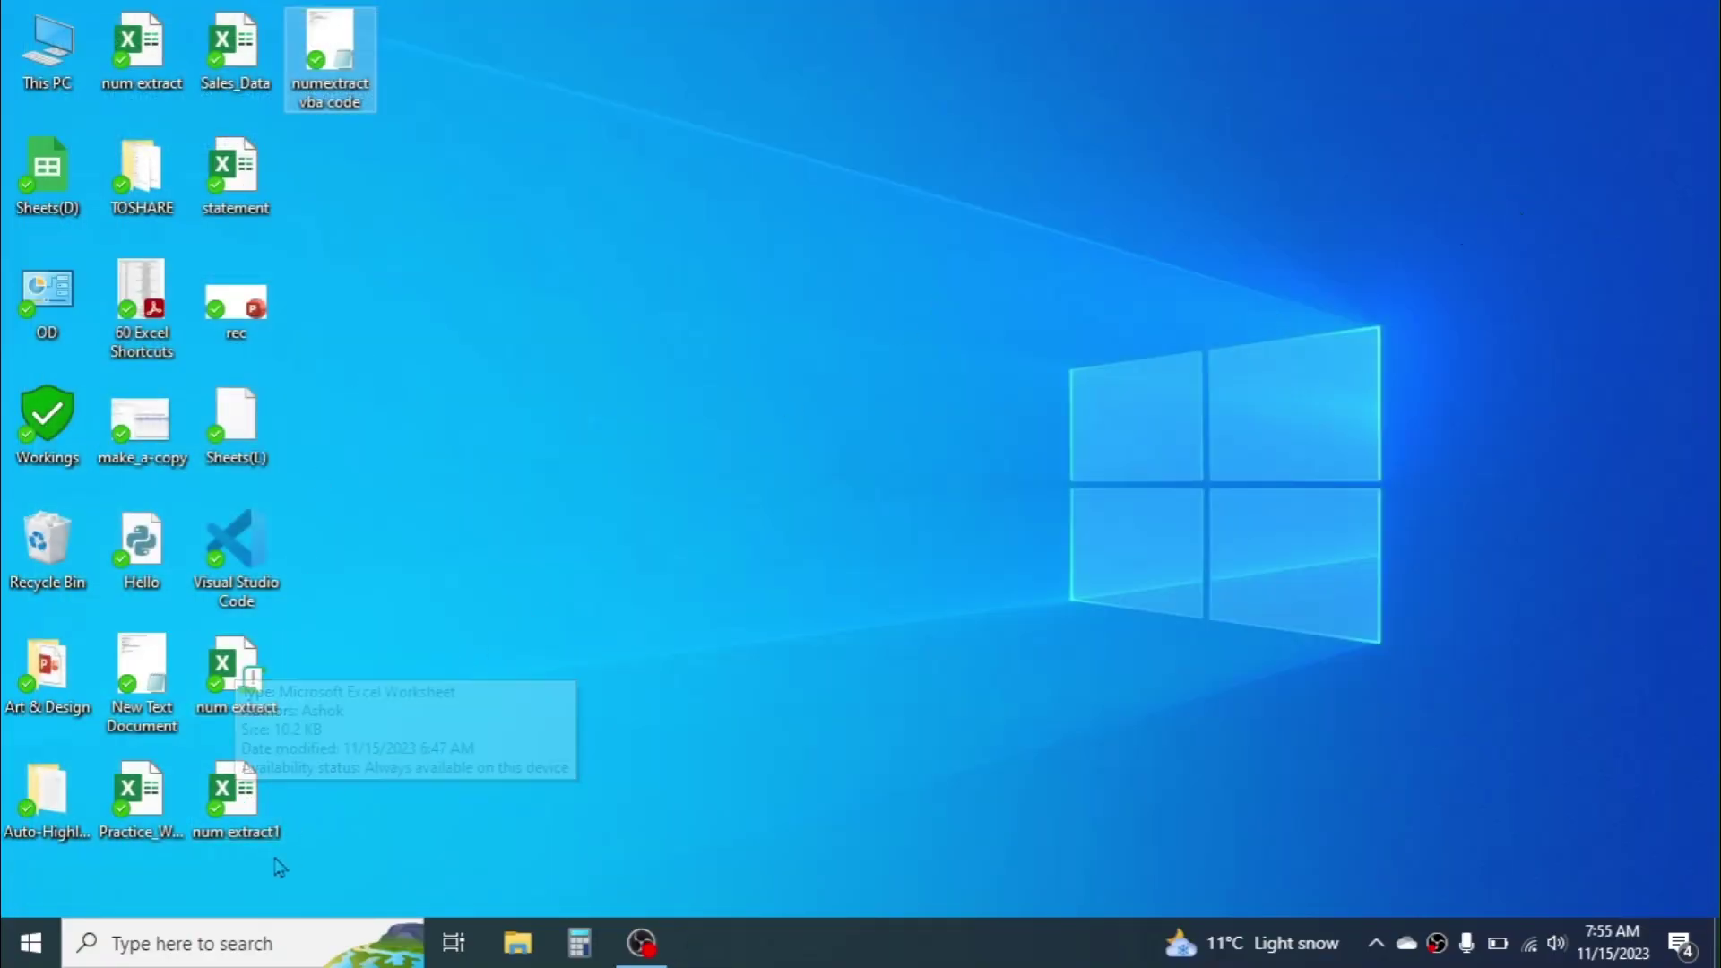
{"action": "double_click", "coordinate": [231, 805]}
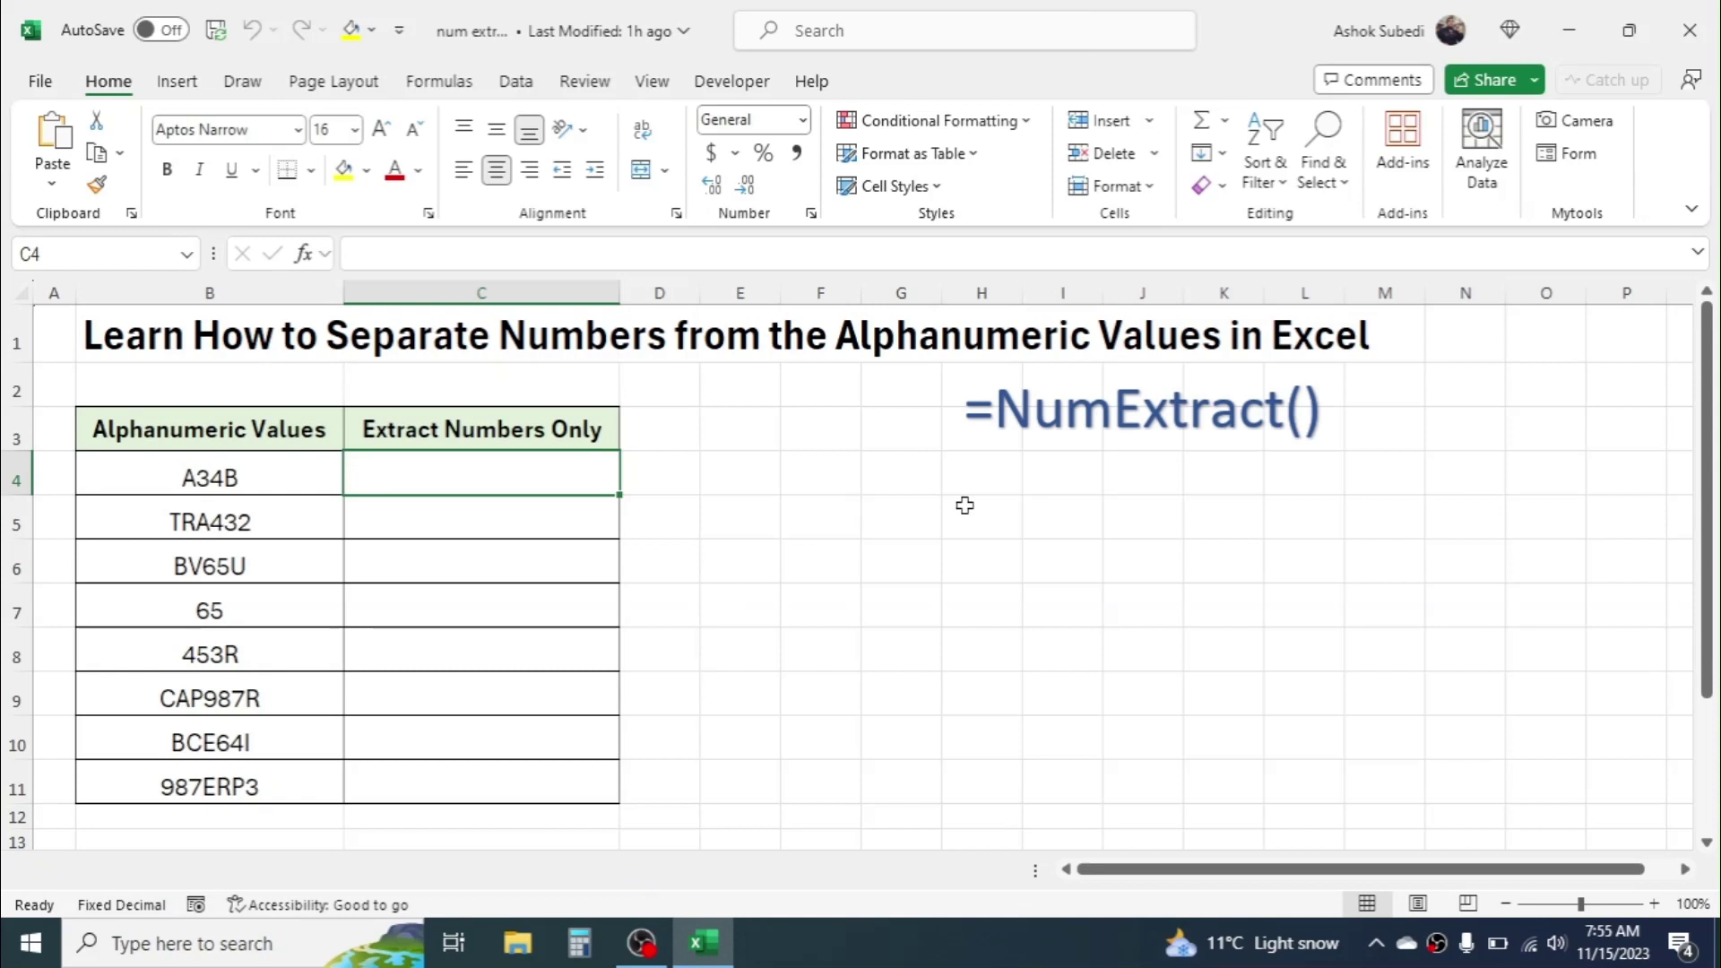
- Start =num in C4 of num extract1, confirm NumExtract isn't suggested, and cancel
{"action": "left_click", "coordinate": [857, 482]}
{"action": "left_click", "coordinate": [555, 479]}
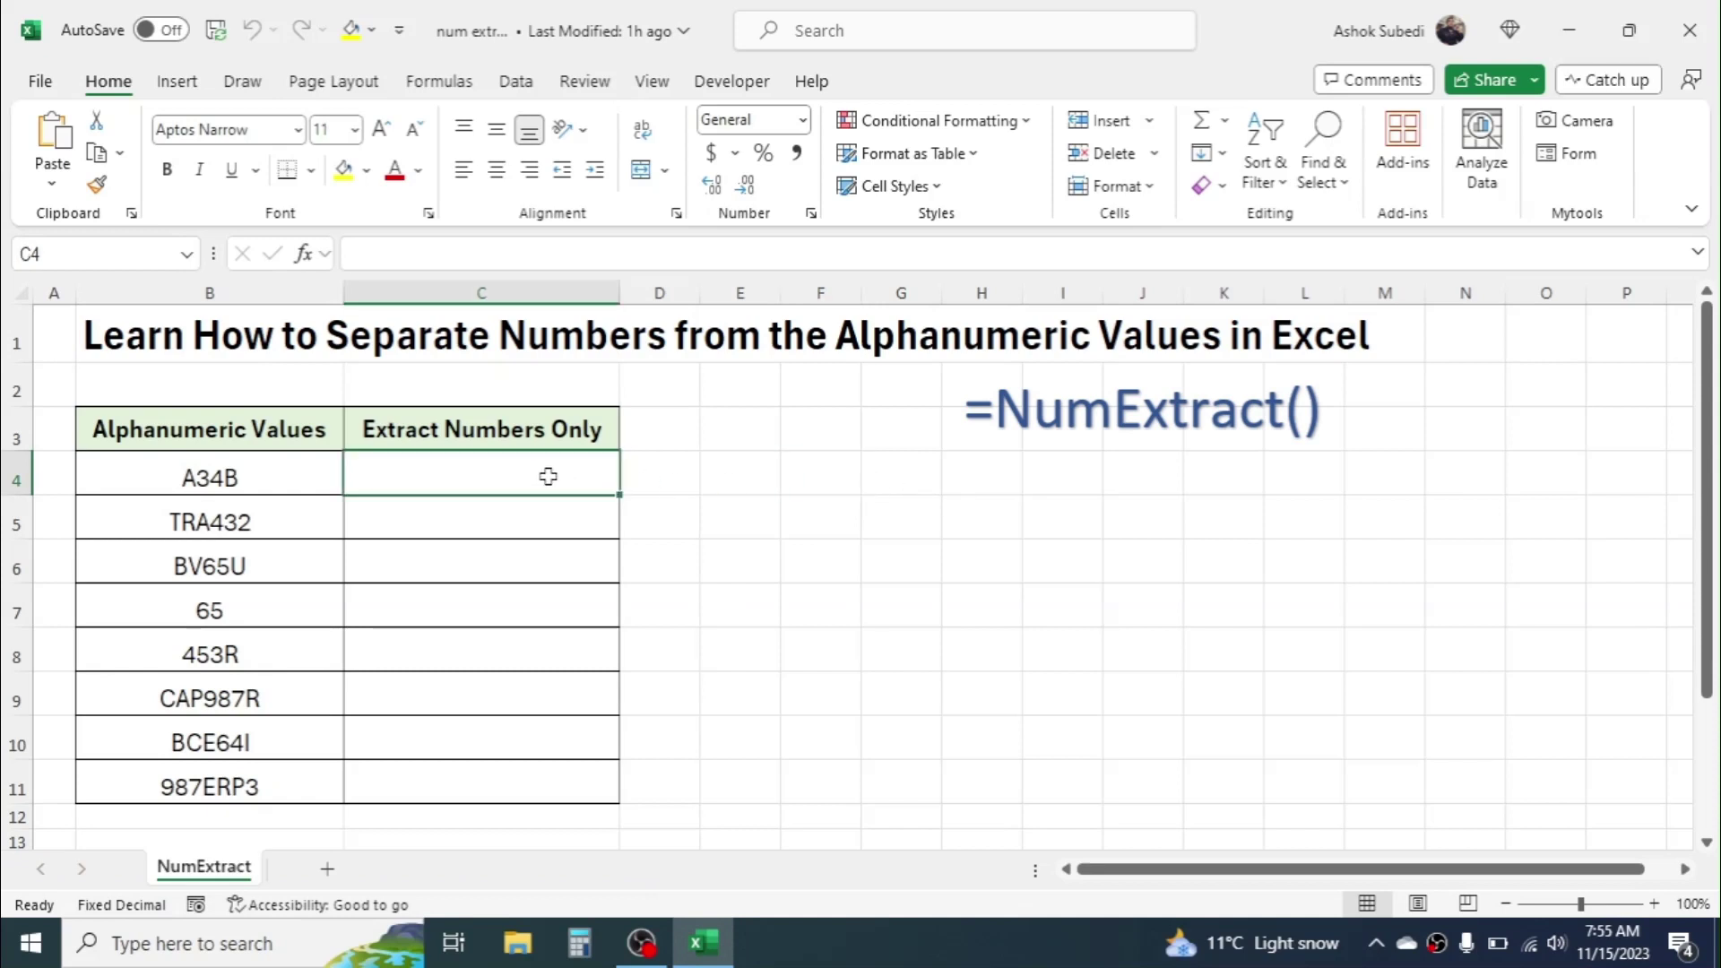
{"action": "type", "text": "=n"}
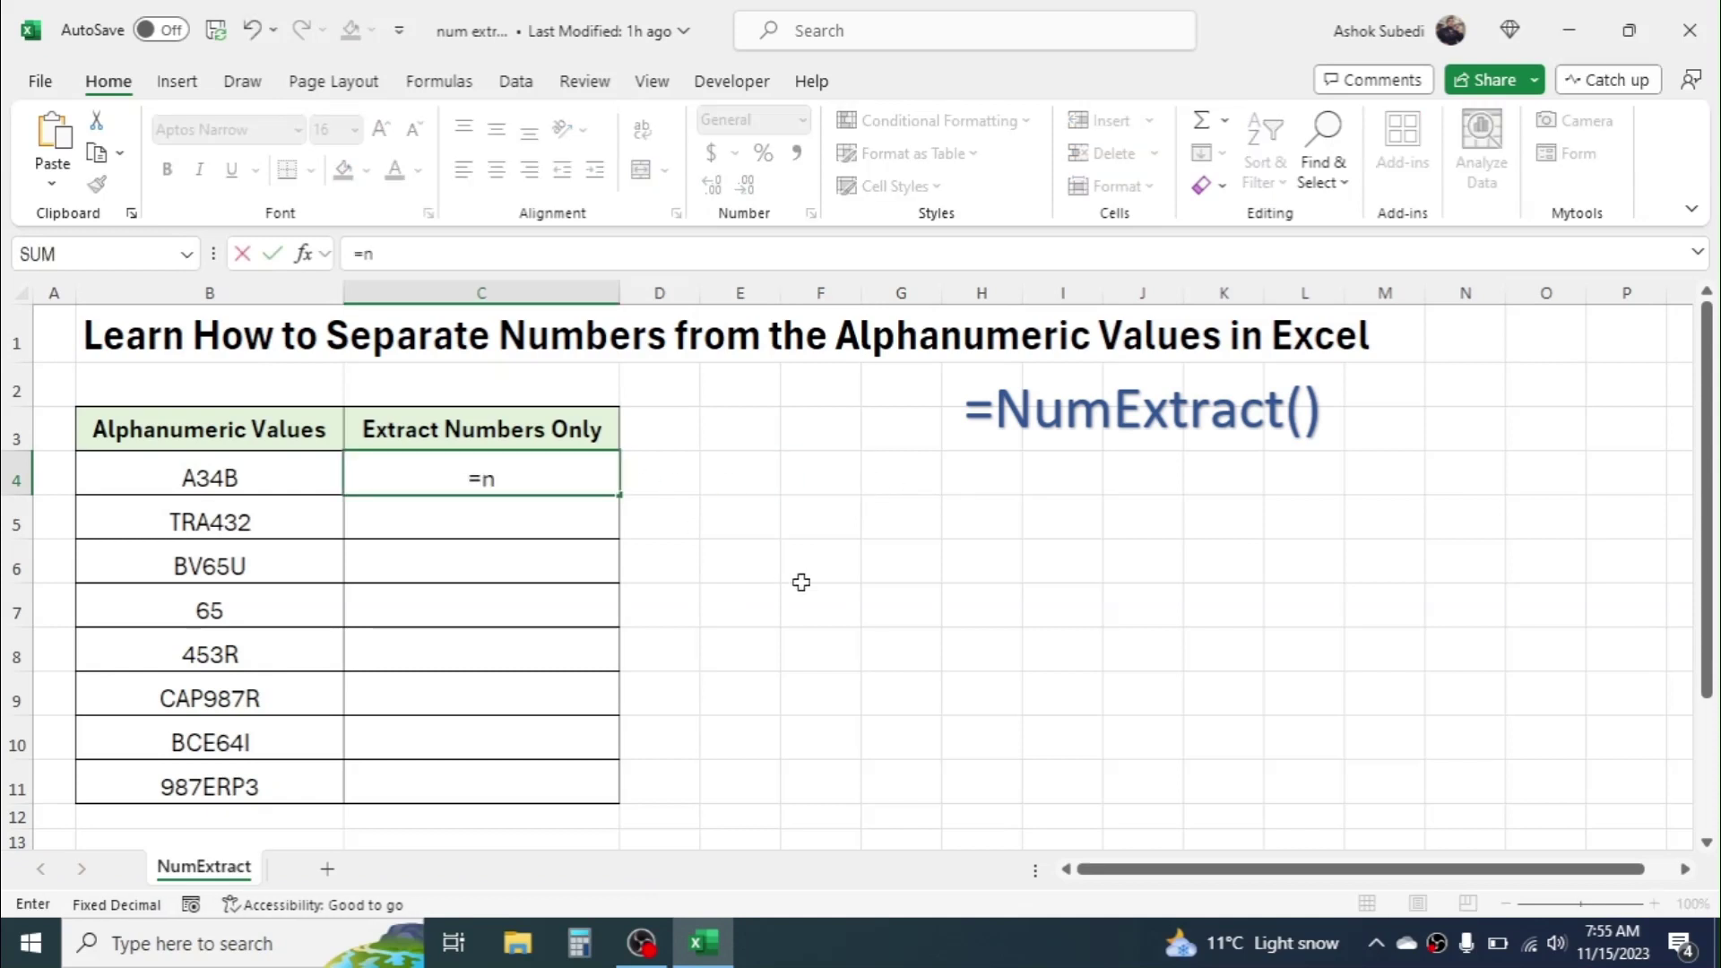
{"action": "type", "text": "um"}
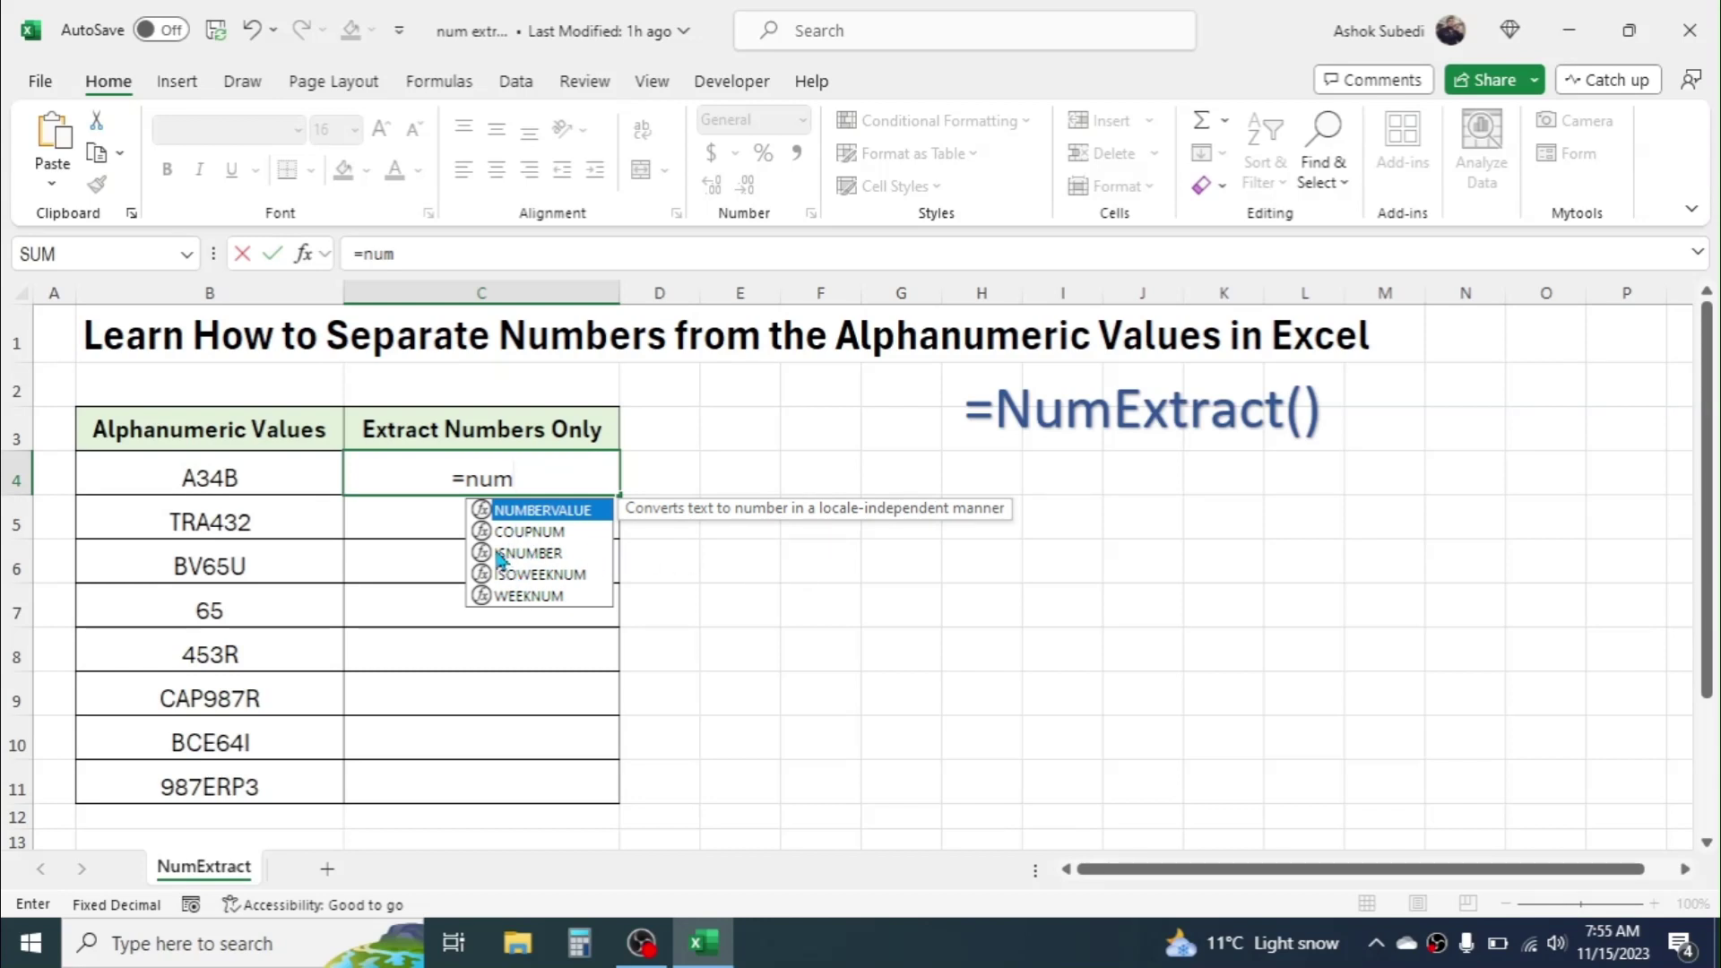
{"action": "key", "text": "Escape"}
{"action": "key", "text": "Escape"}
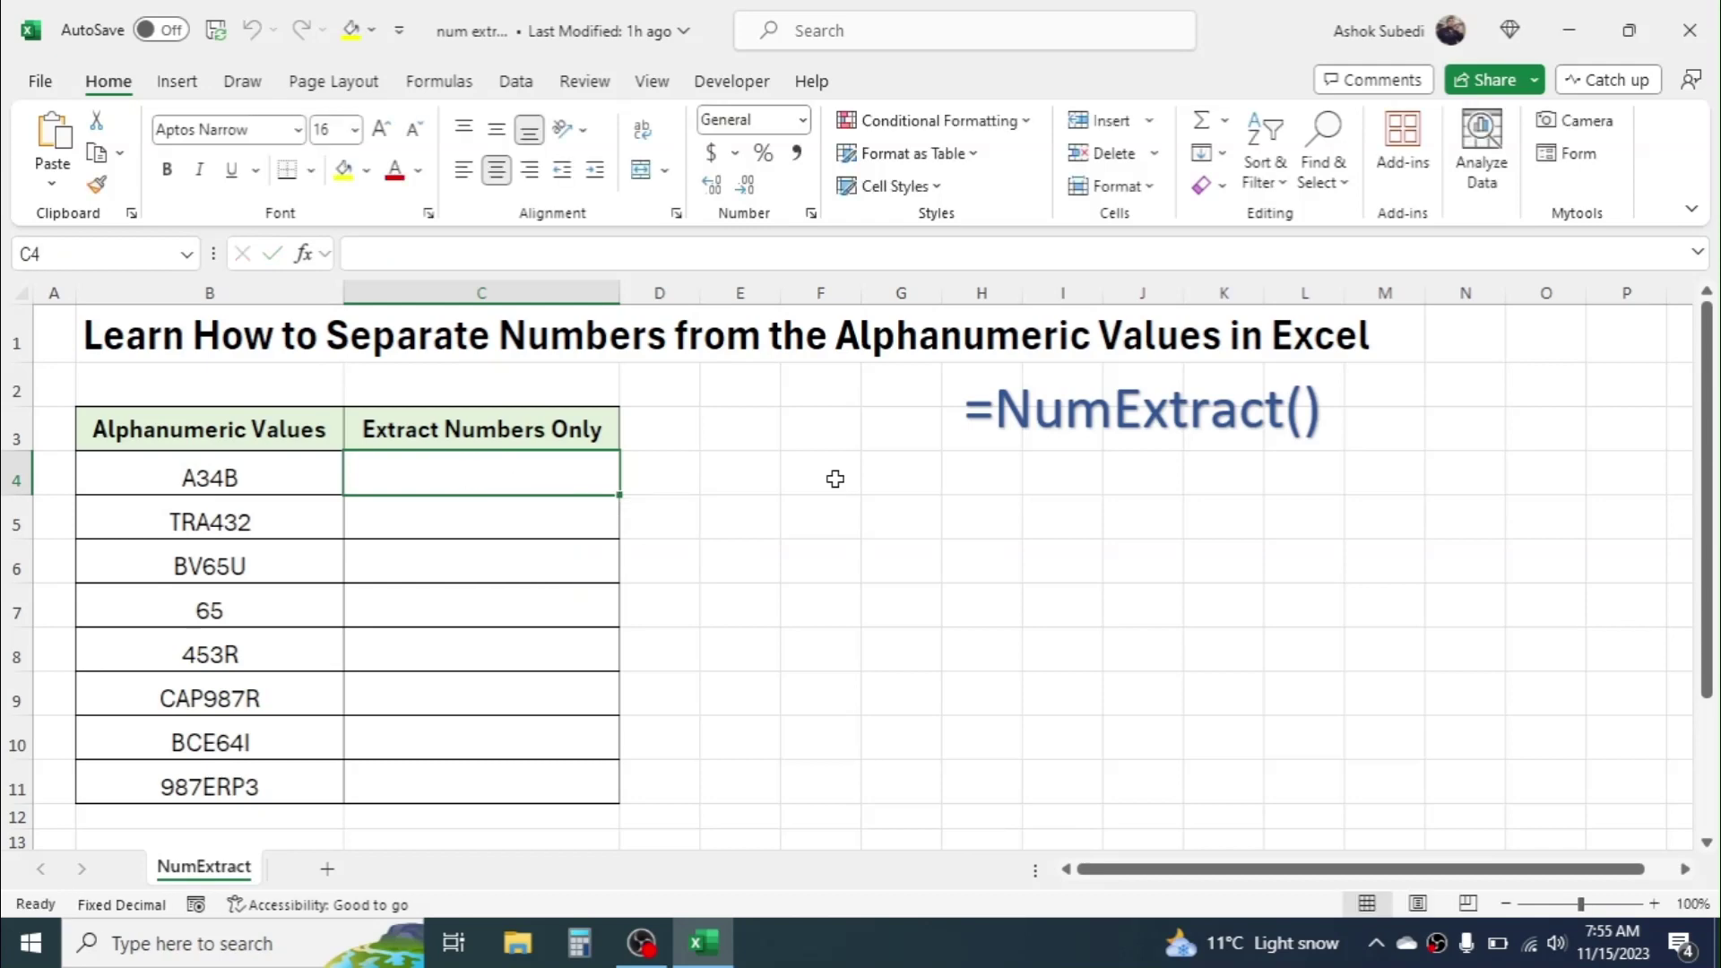
- Copy all the NumExtract VBA code from the numextract text file, then return to Excel
{"action": "left_click", "coordinate": [1570, 30]}
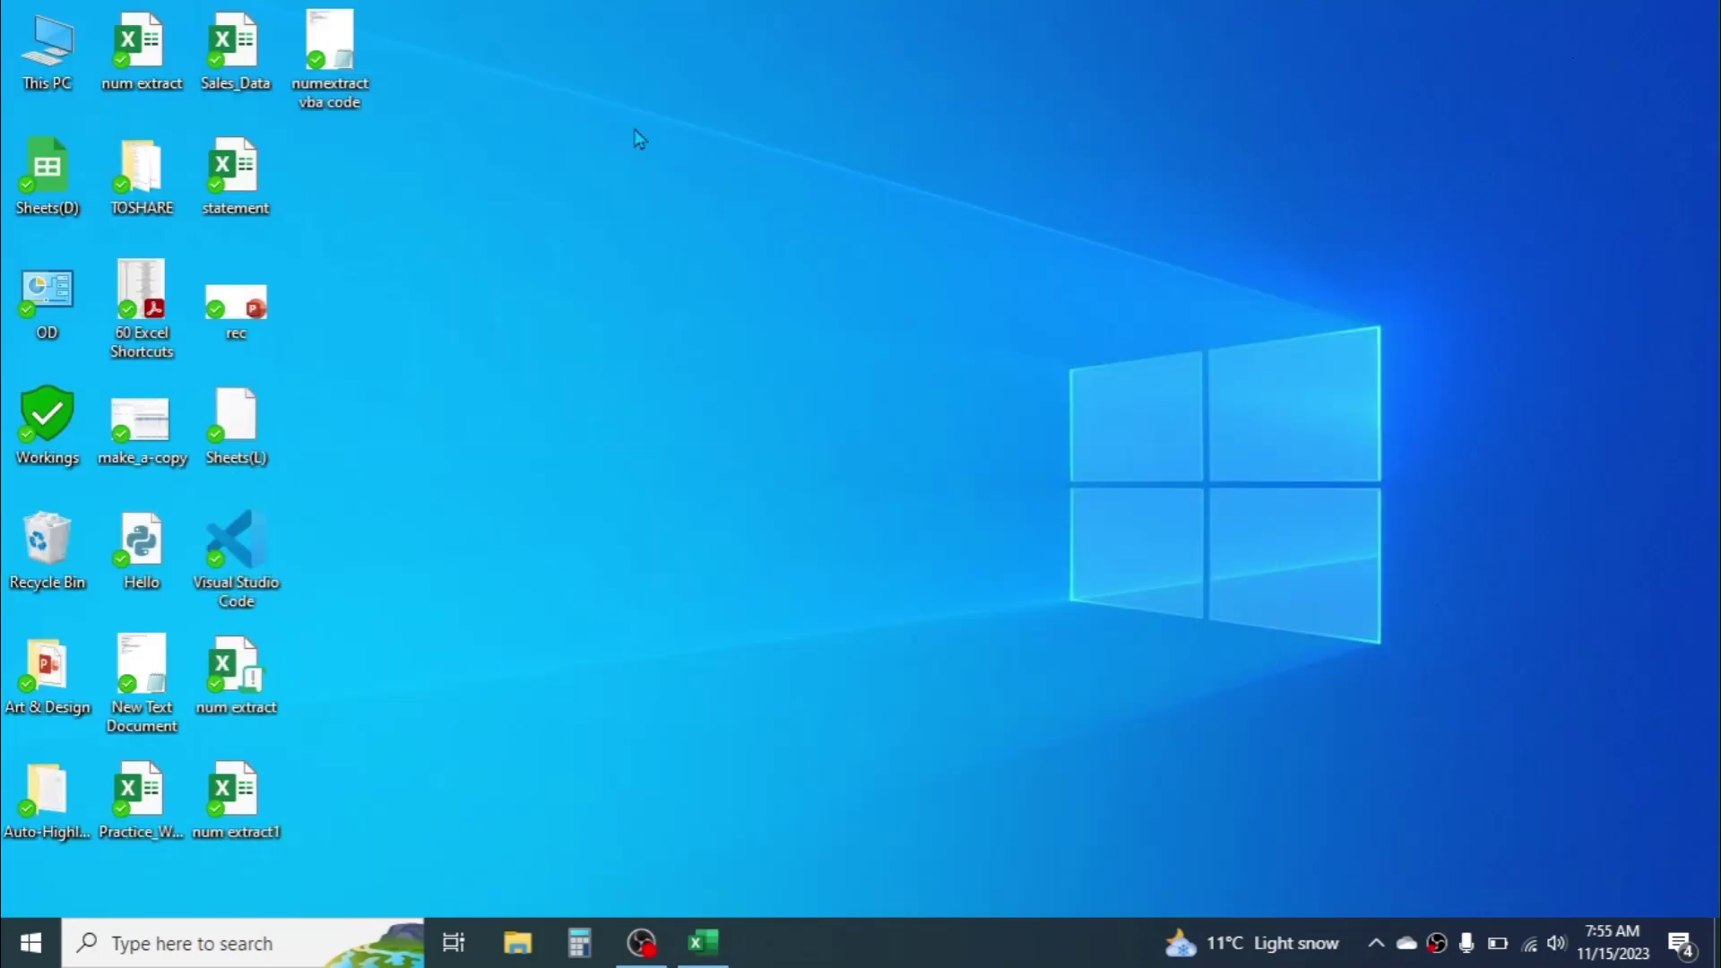
{"action": "double_click", "coordinate": [341, 60]}
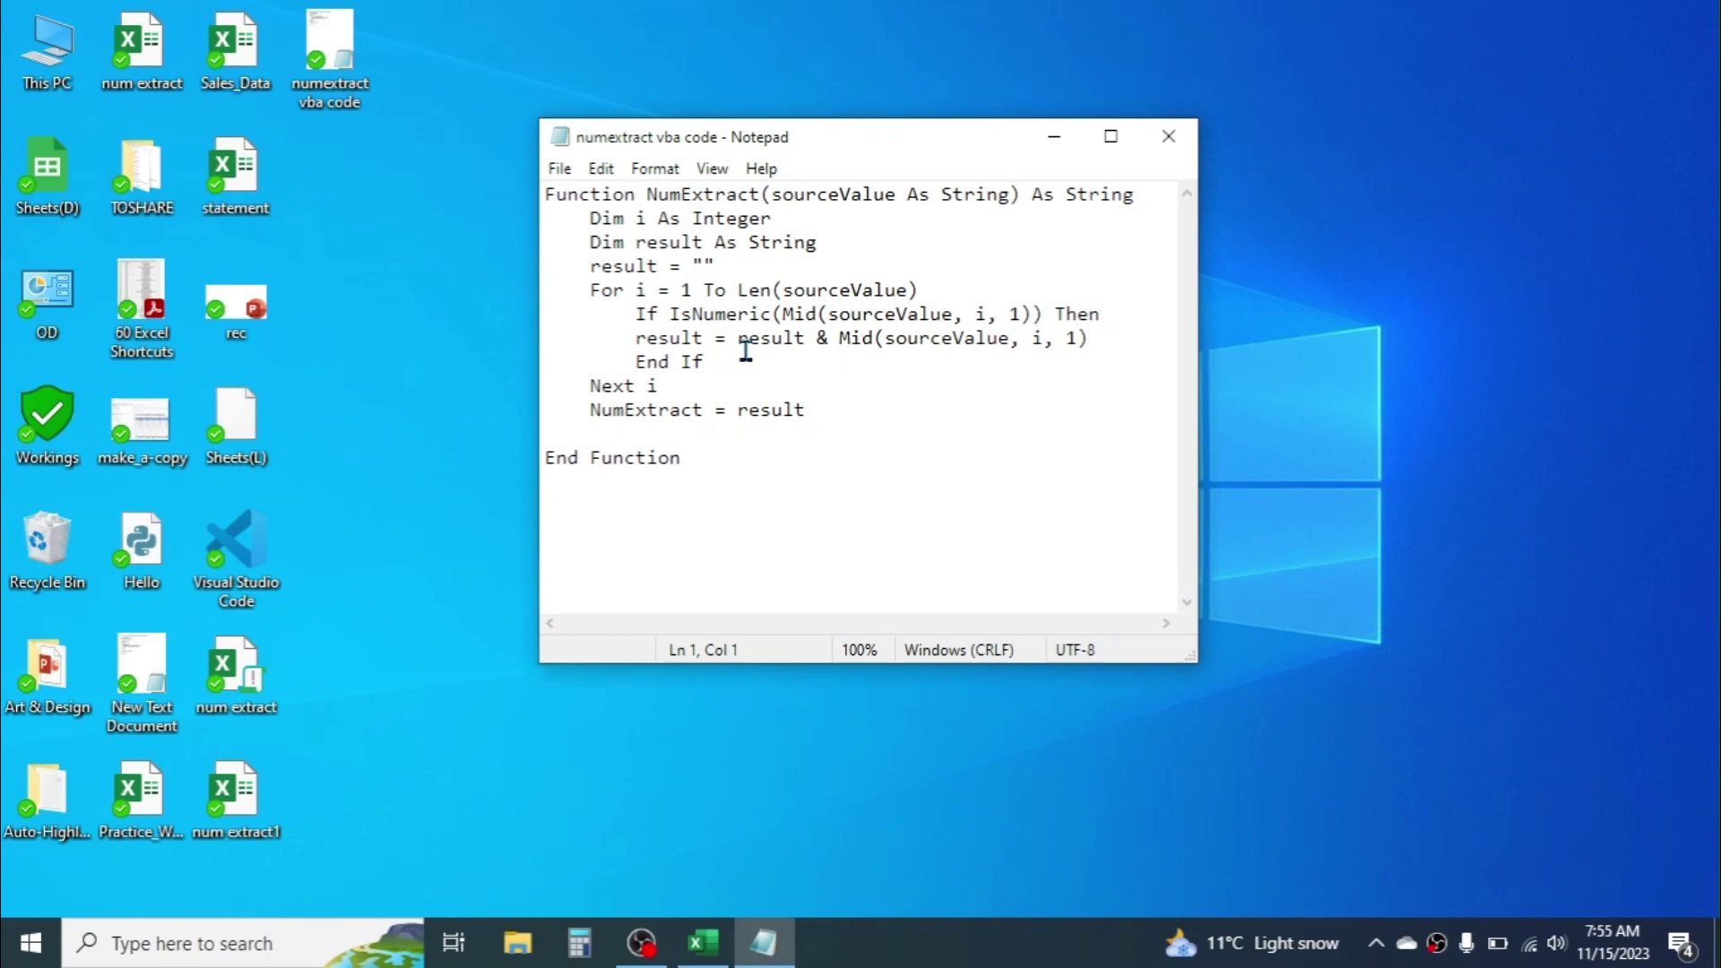
{"action": "left_click_drag", "start_coordinate": [547, 196], "coordinate": [684, 460]}
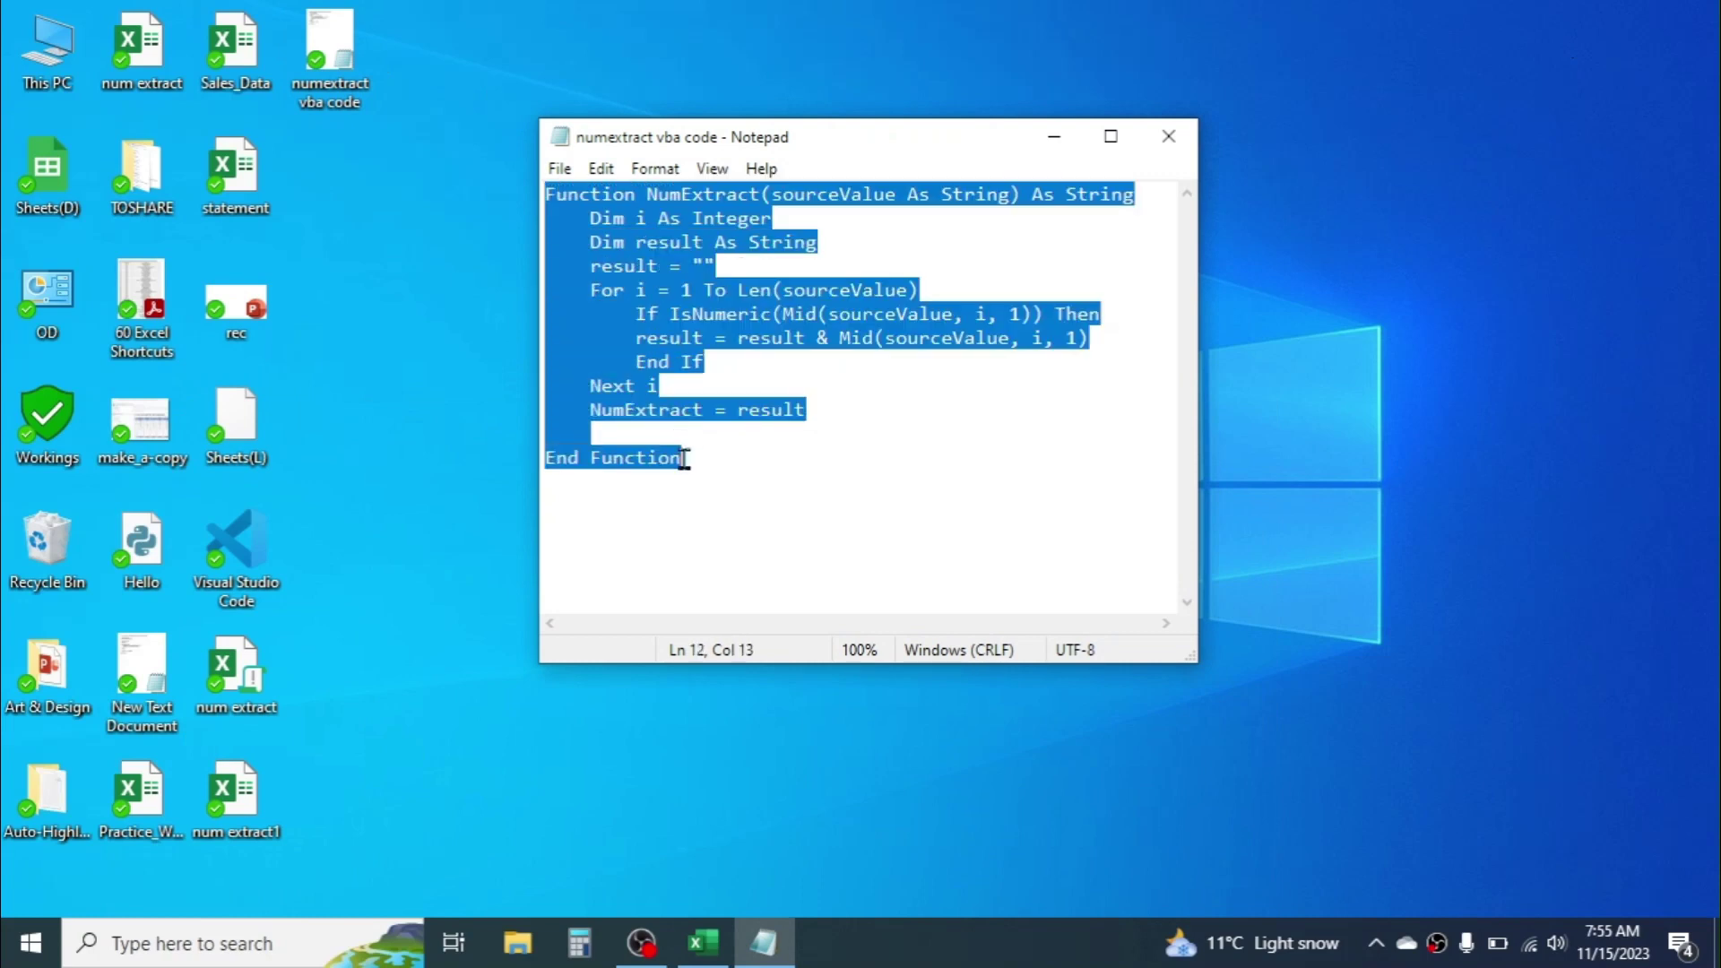
{"action": "right_click", "coordinate": [659, 281]}
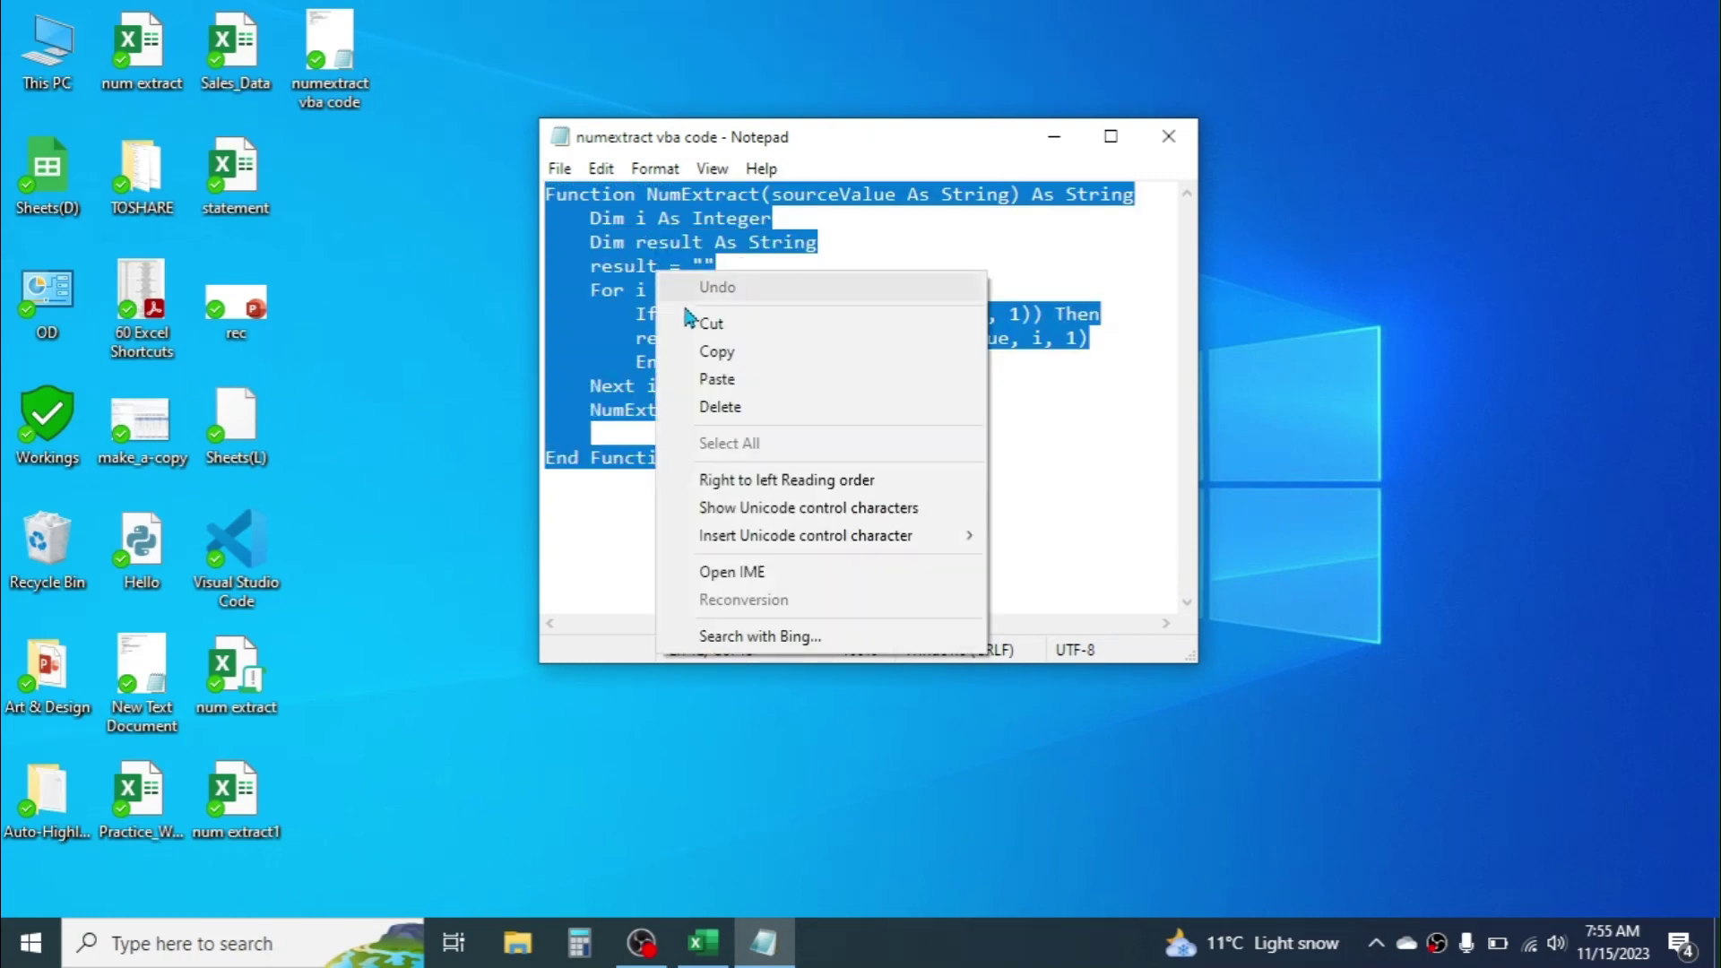
{"action": "left_click", "coordinate": [712, 350]}
{"action": "left_click", "coordinate": [714, 952]}
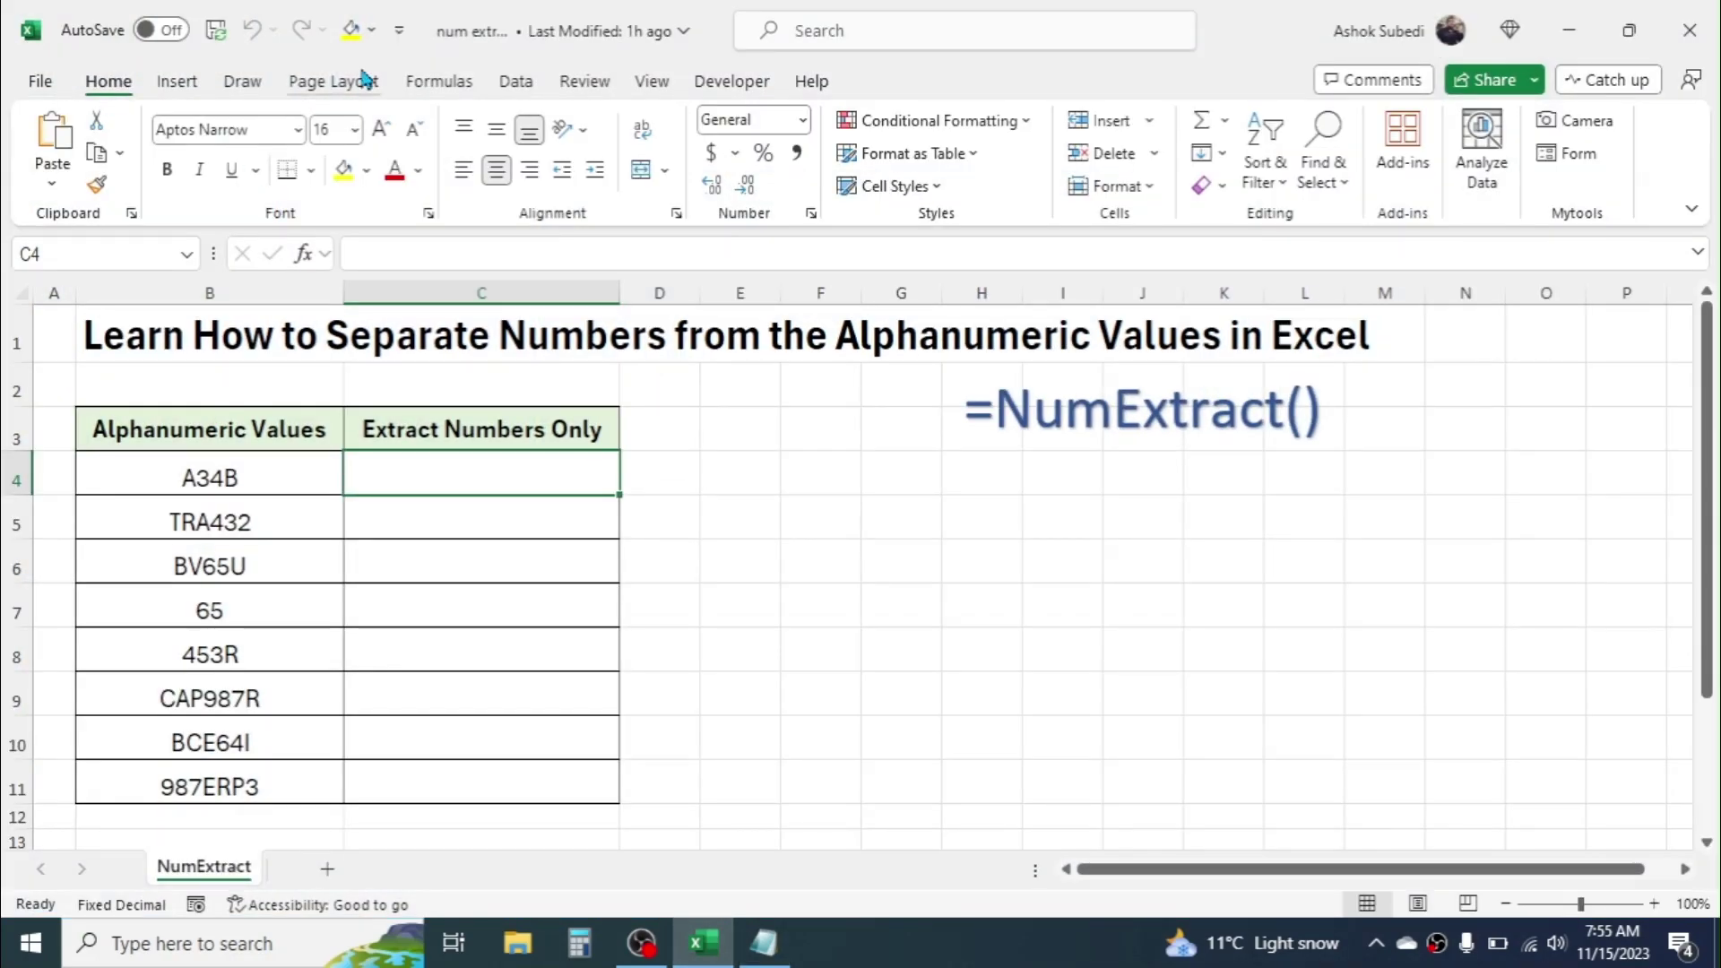
- Launch the VBA editor for num extract1 through Developer > Visual Basic
{"action": "left_click", "coordinate": [41, 82]}
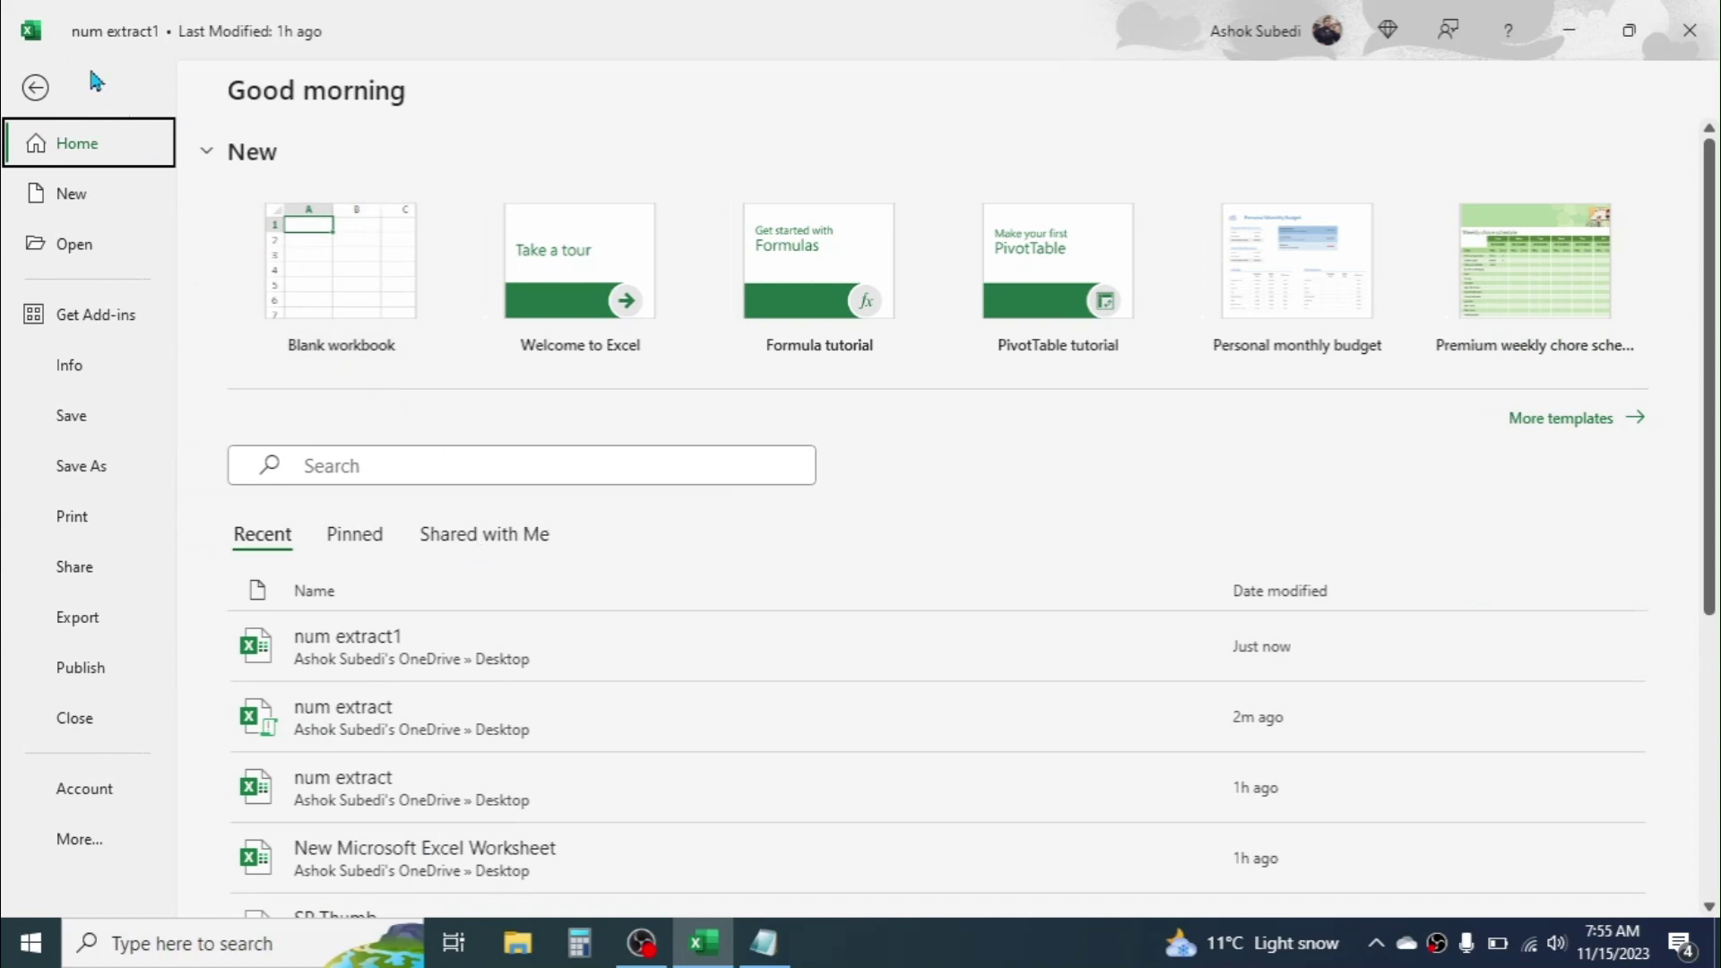
{"action": "left_click", "coordinate": [37, 86]}
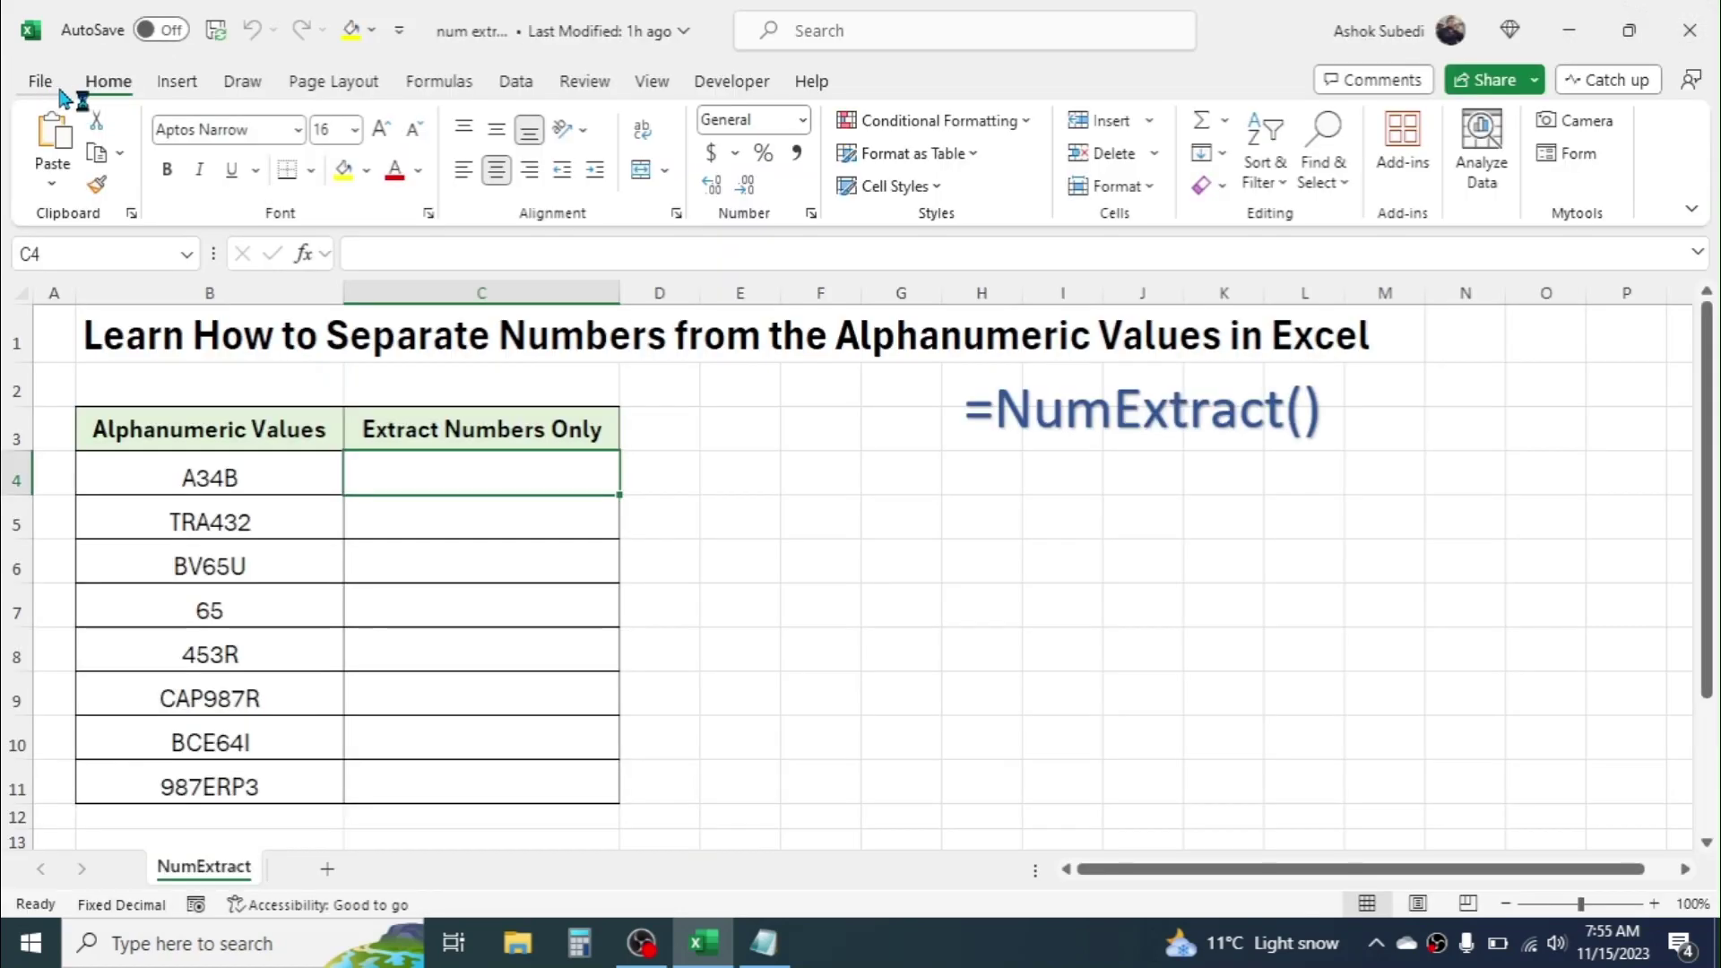
{"action": "left_click", "coordinate": [742, 84]}
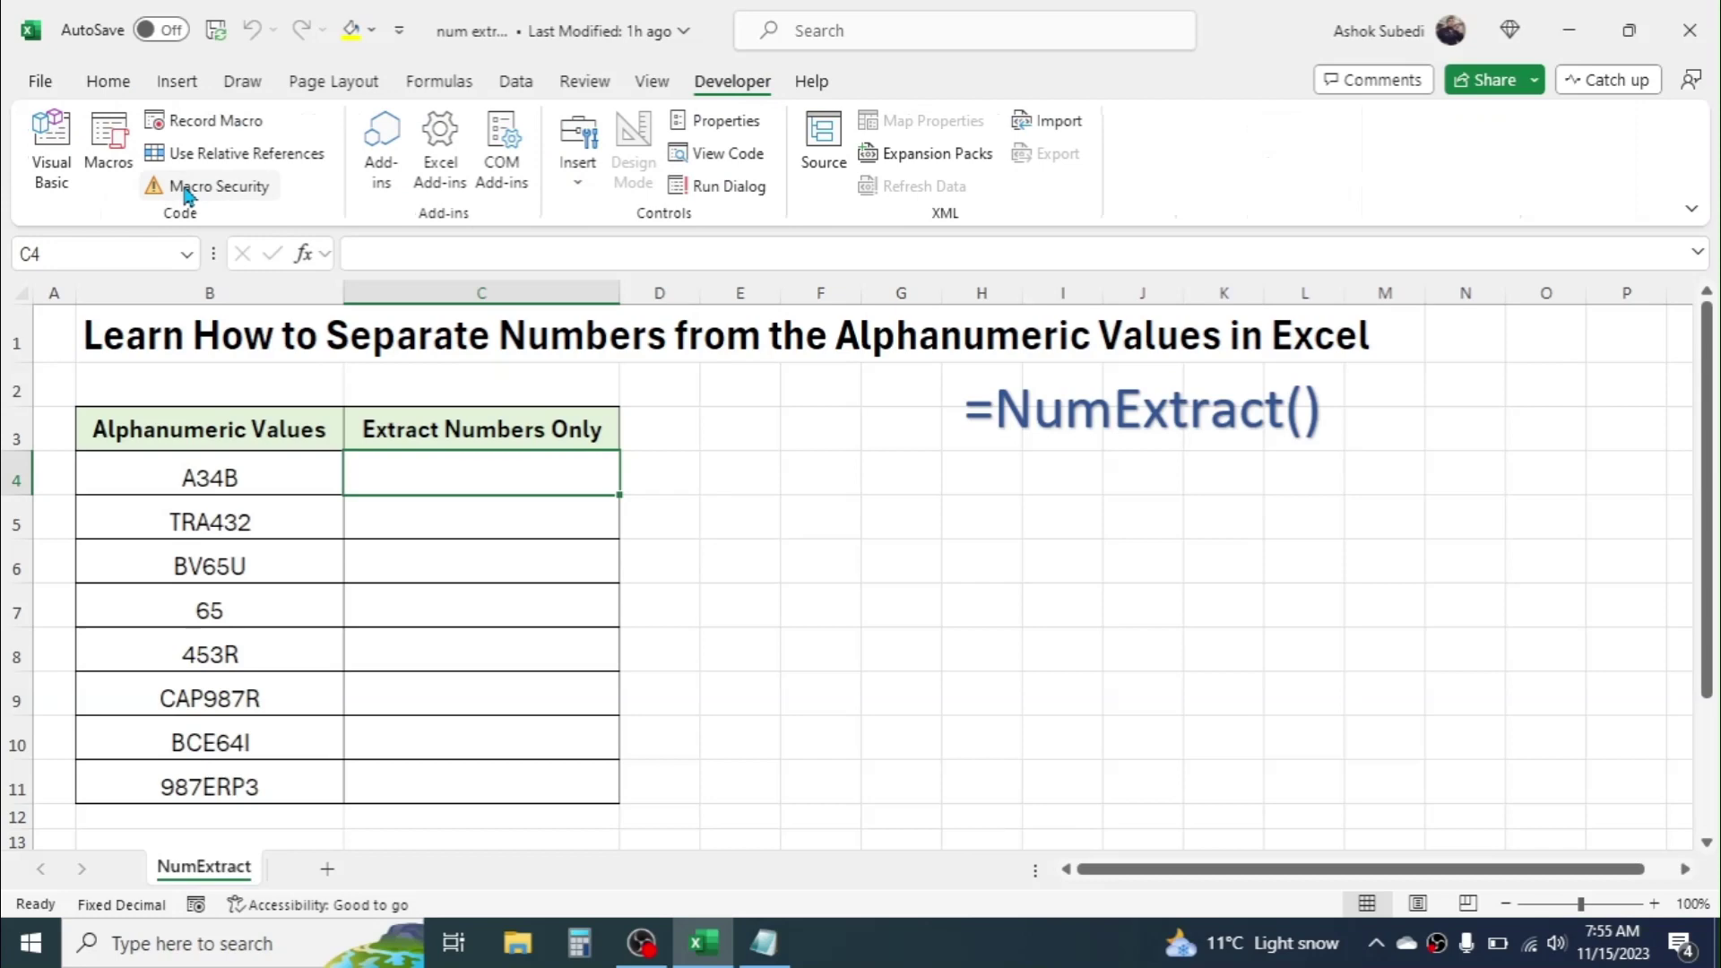
{"action": "left_click", "coordinate": [54, 151]}
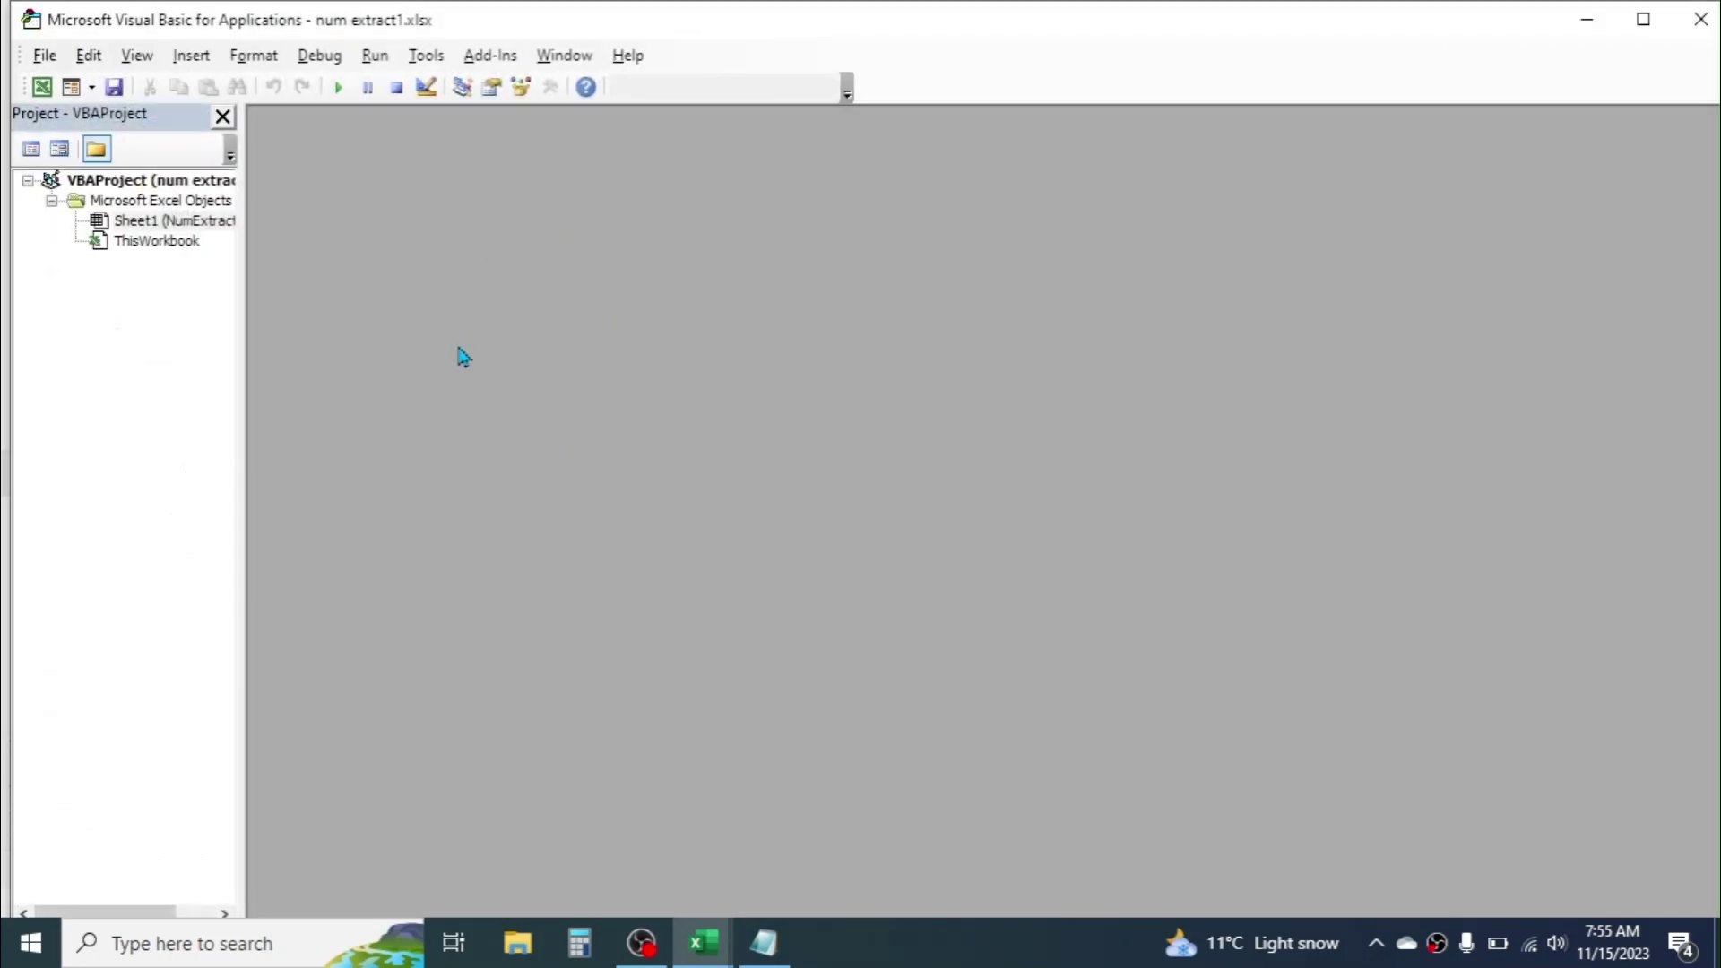
- Insert Module1 via Insert > Module and bring up its context menu for pasting
{"action": "left_click", "coordinate": [191, 55]}
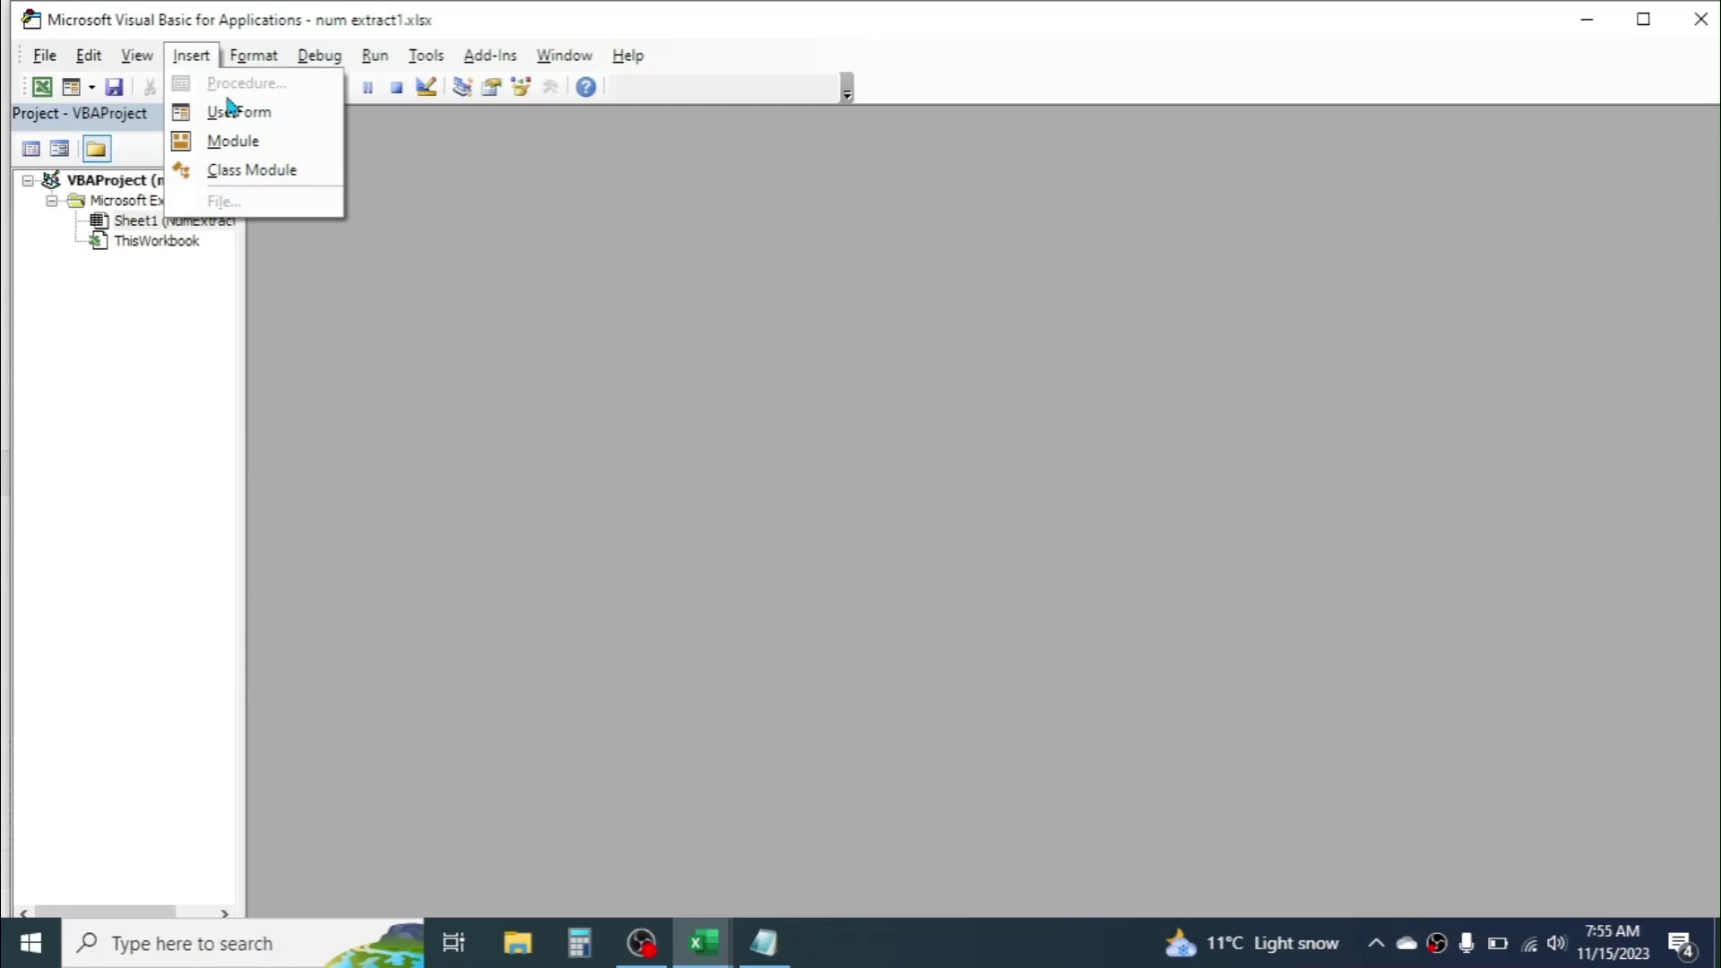
{"action": "left_click", "coordinate": [223, 138]}
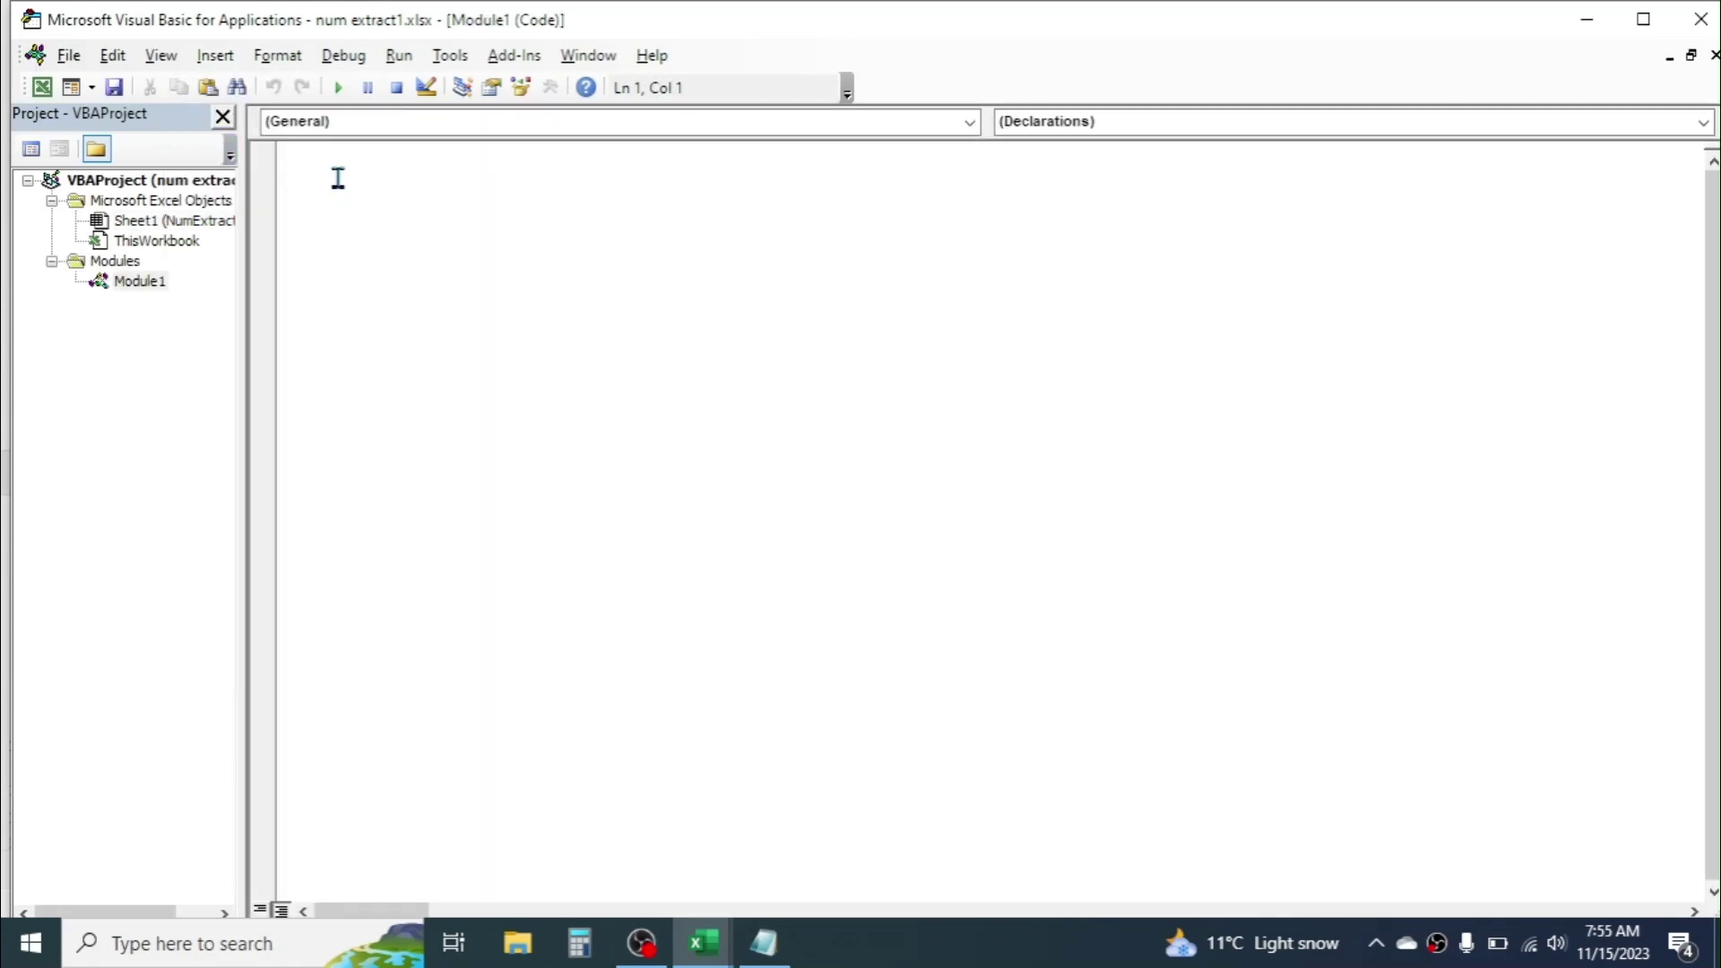
{"action": "right_click", "coordinate": [320, 167]}
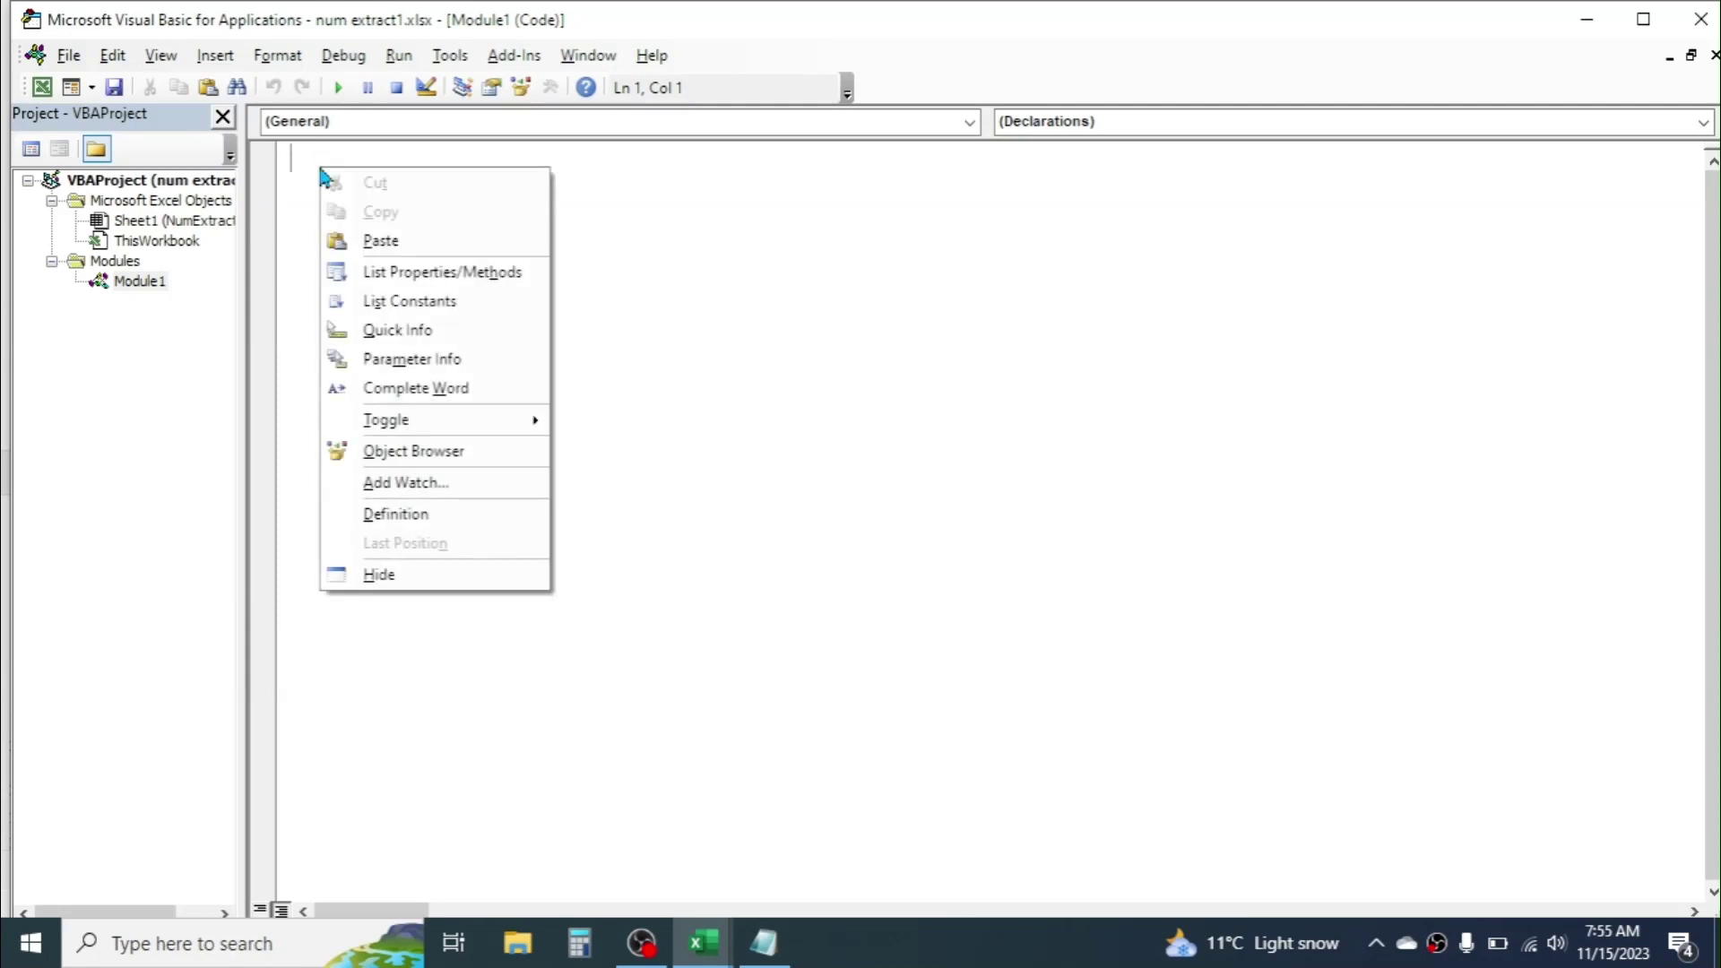
- Paste the NumExtract code into Module1 and close the VBA editor
{"action": "left_click", "coordinate": [376, 241]}
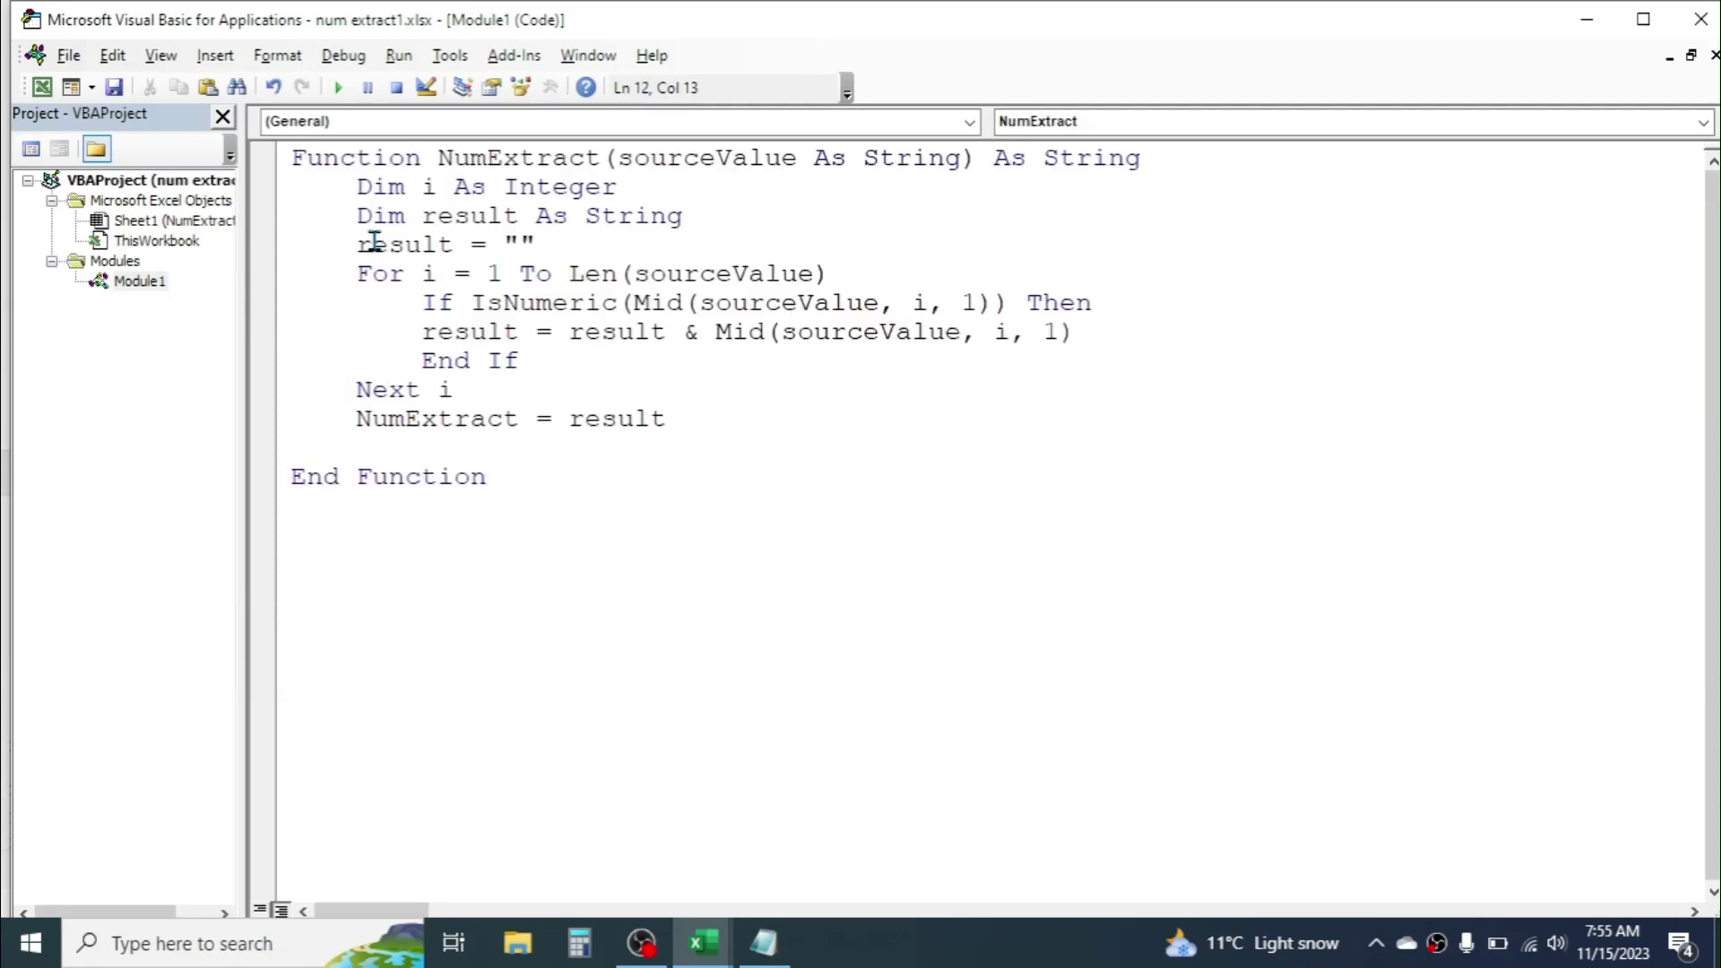
{"action": "left_click", "coordinate": [1702, 20]}
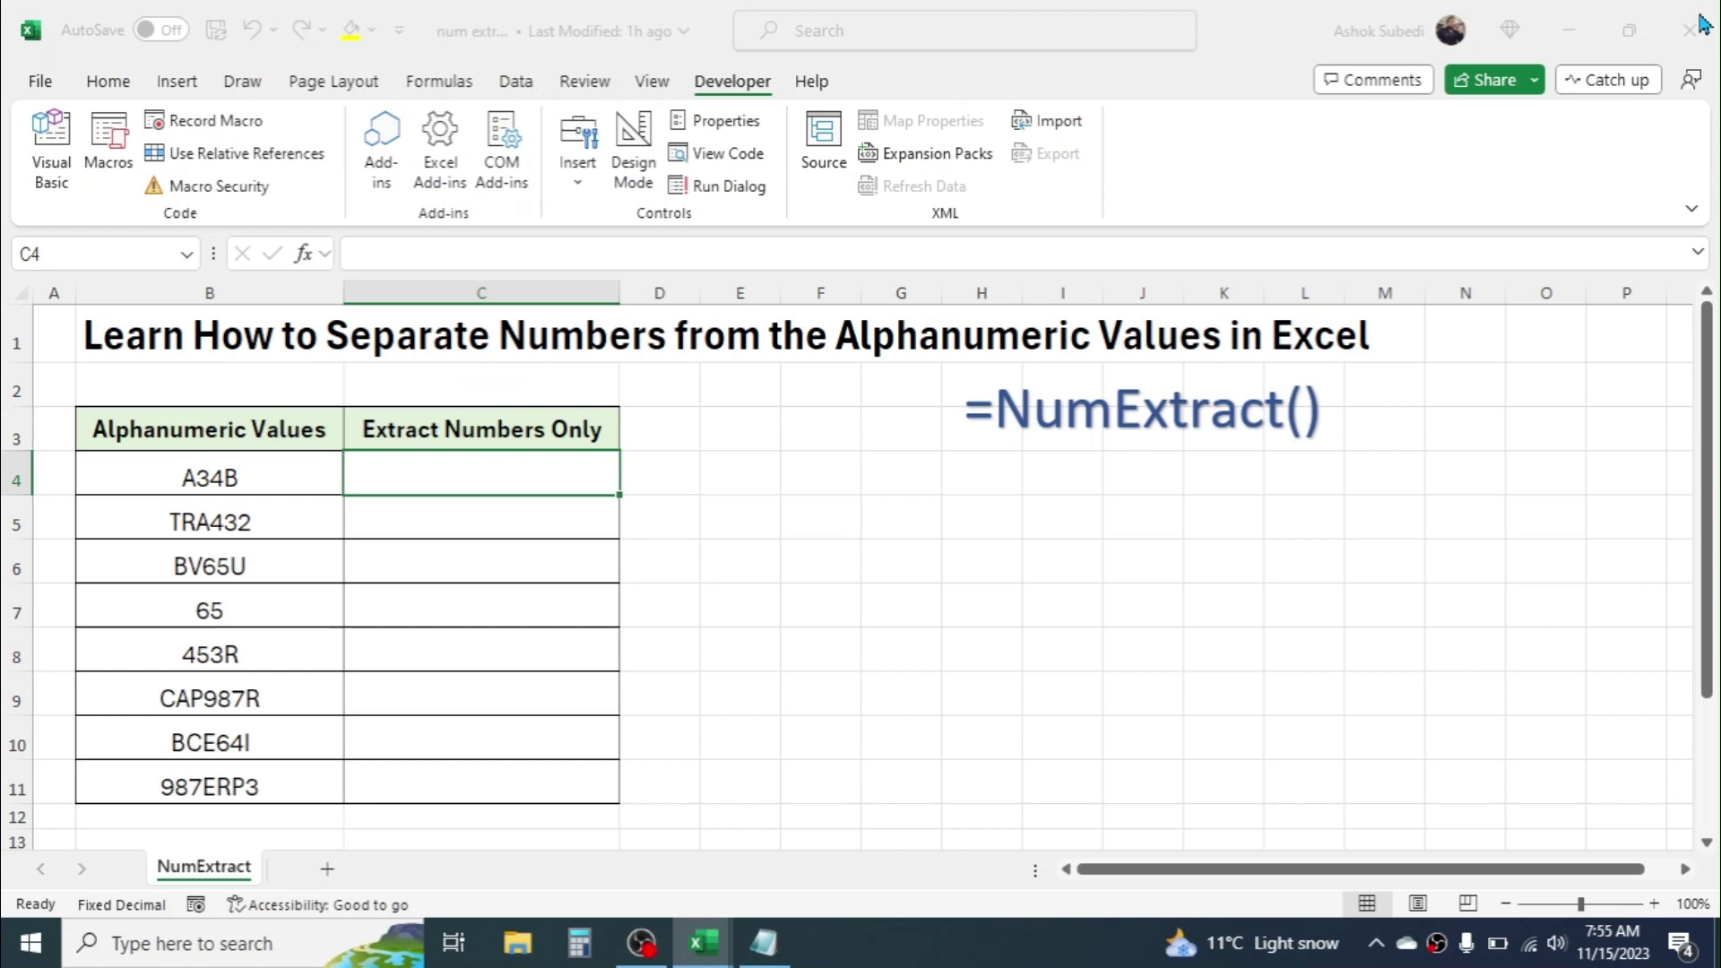
{"action": "left_click", "coordinate": [842, 525]}
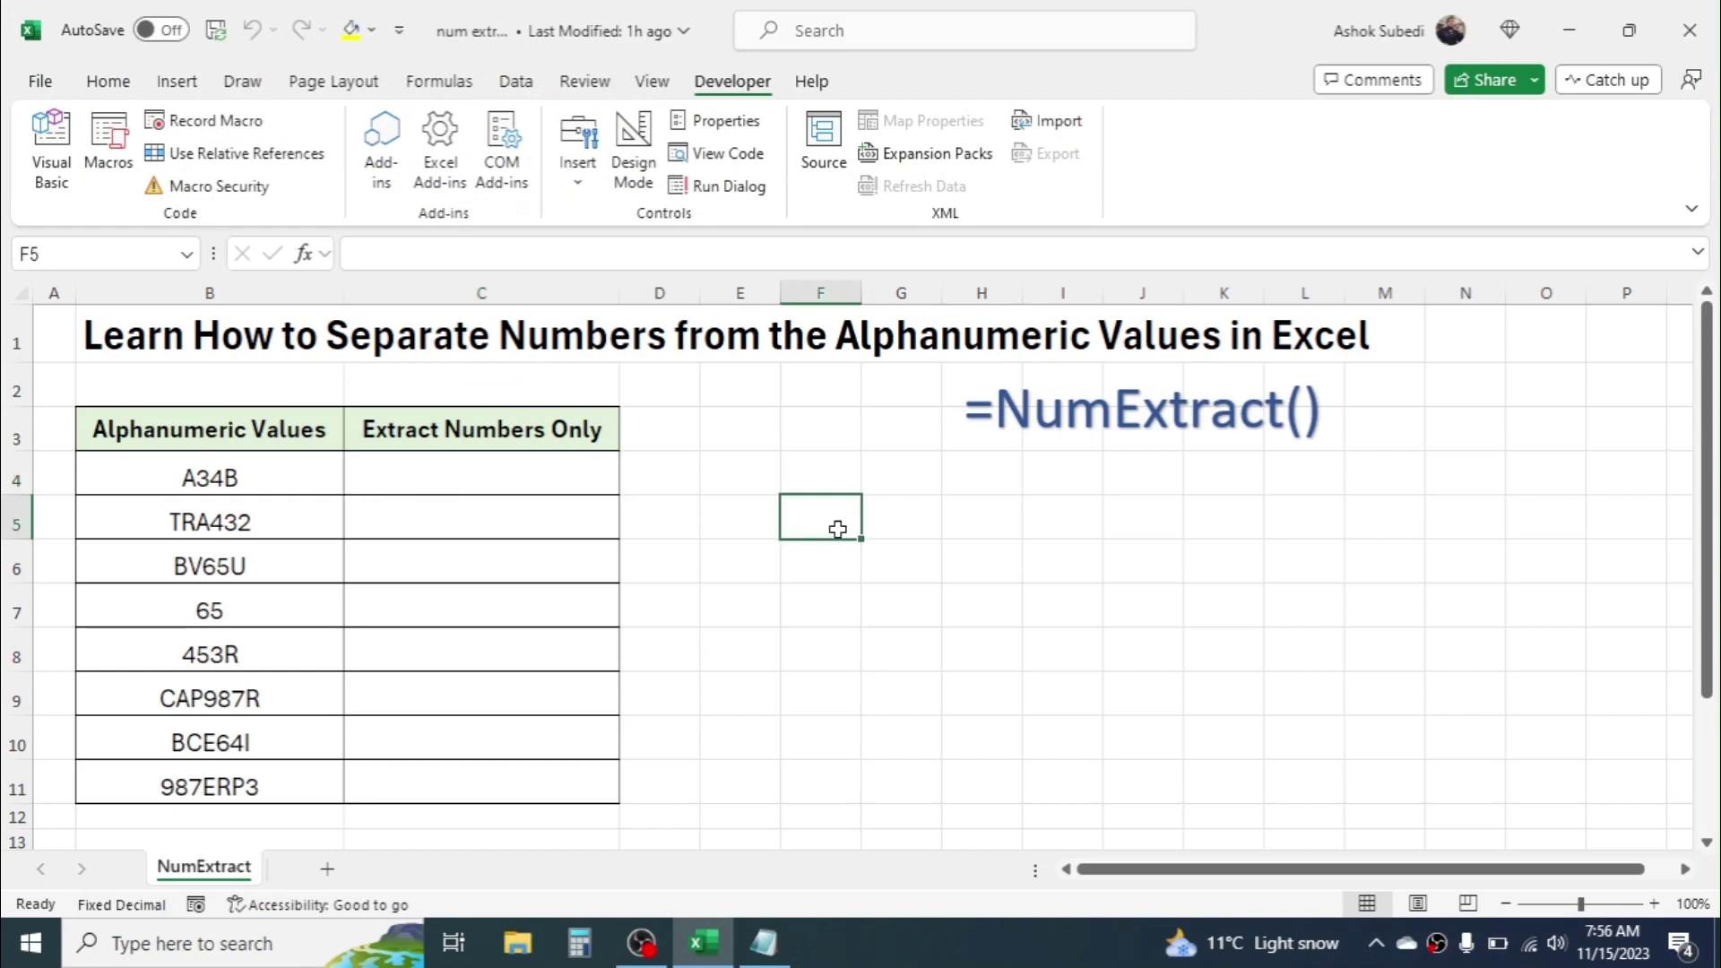
- Enter =NumExtract(B4) in C4, giving 34, and fill it down to C11
{"action": "left_click", "coordinate": [574, 487]}
{"action": "type", "text": "="}
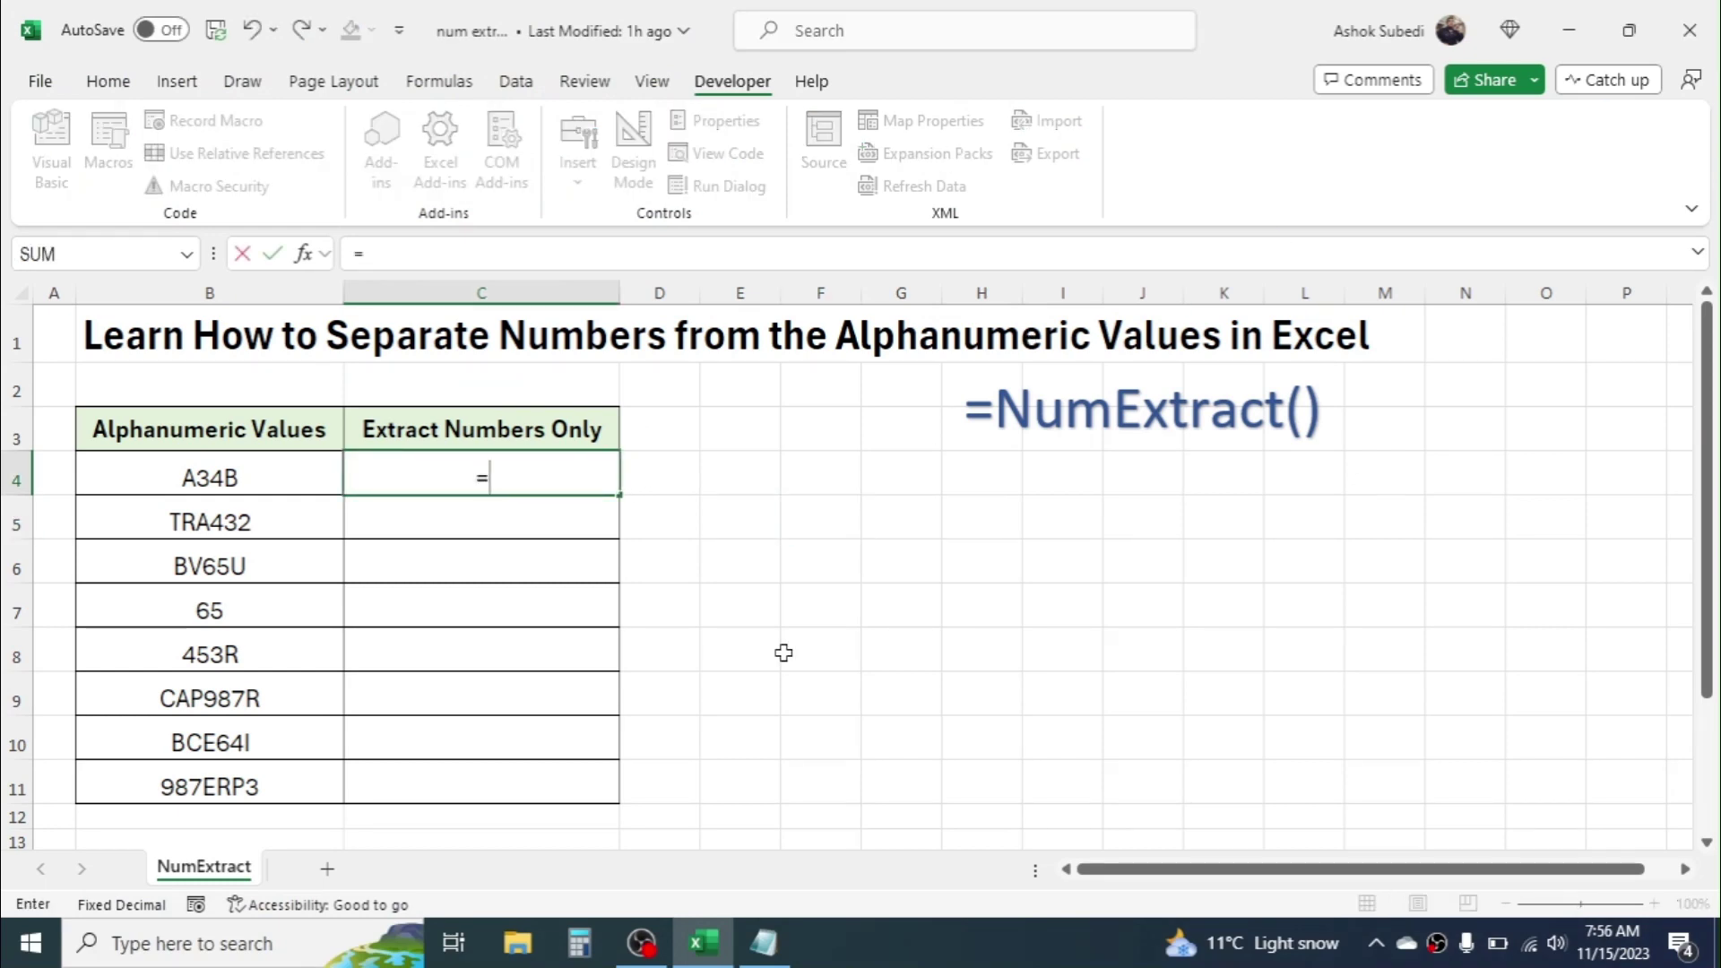
{"action": "type", "text": "num"}
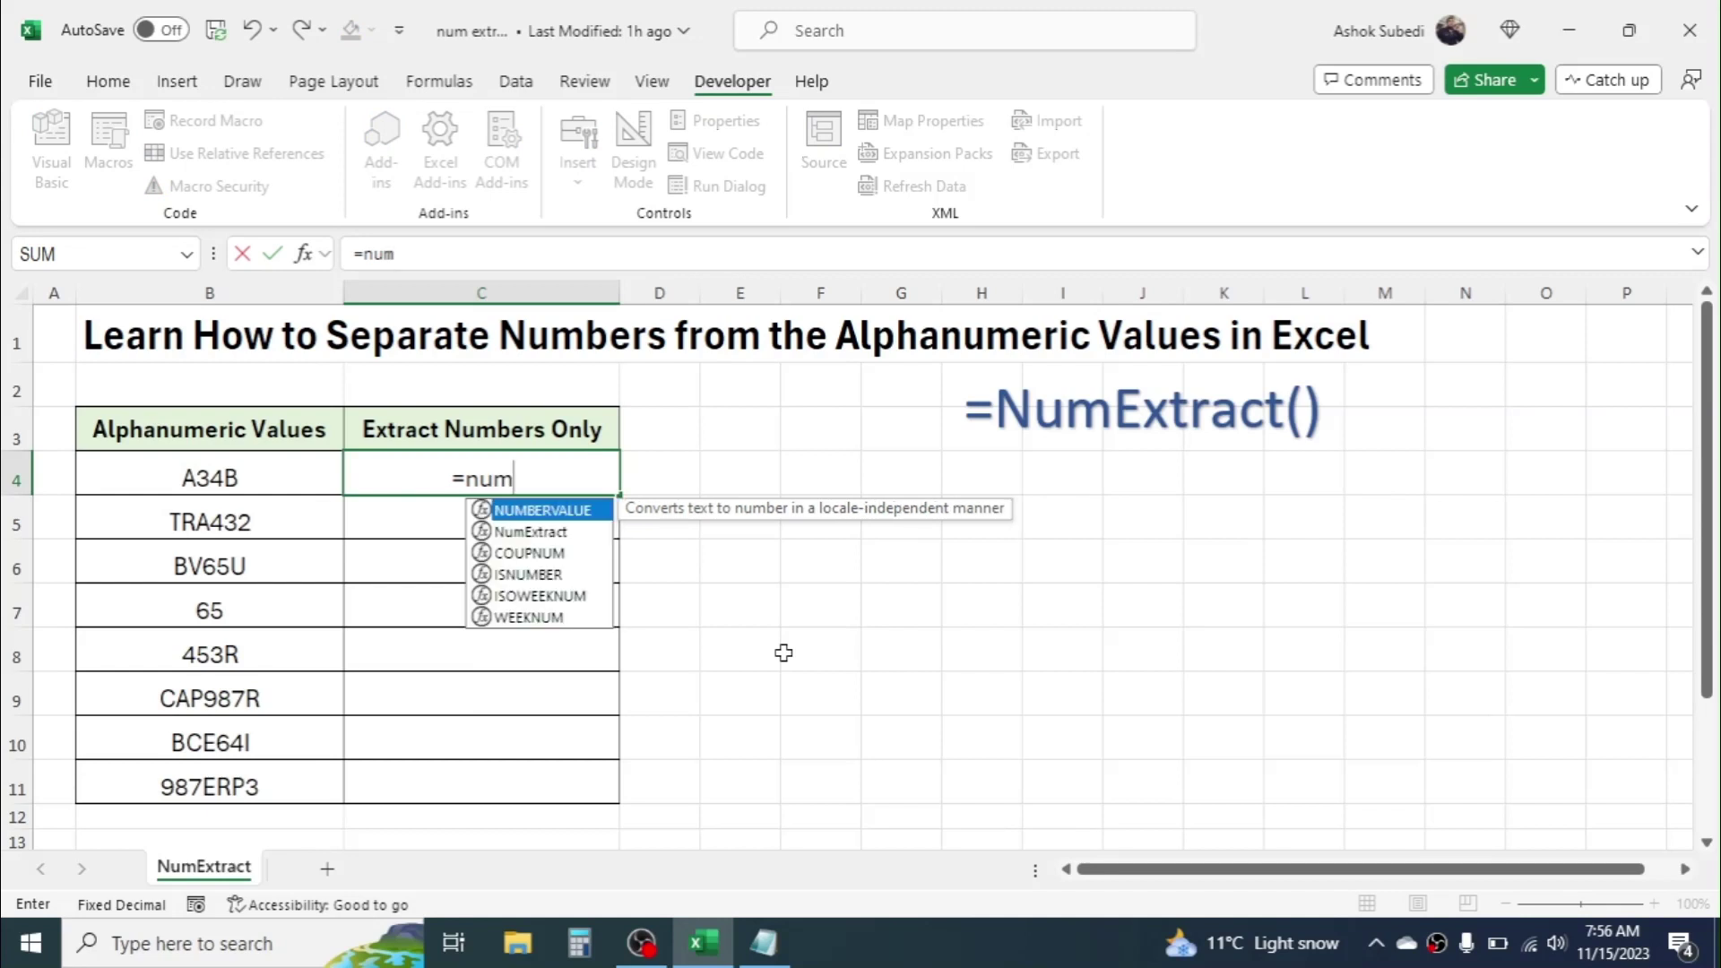
{"action": "double_click", "coordinate": [533, 533]}
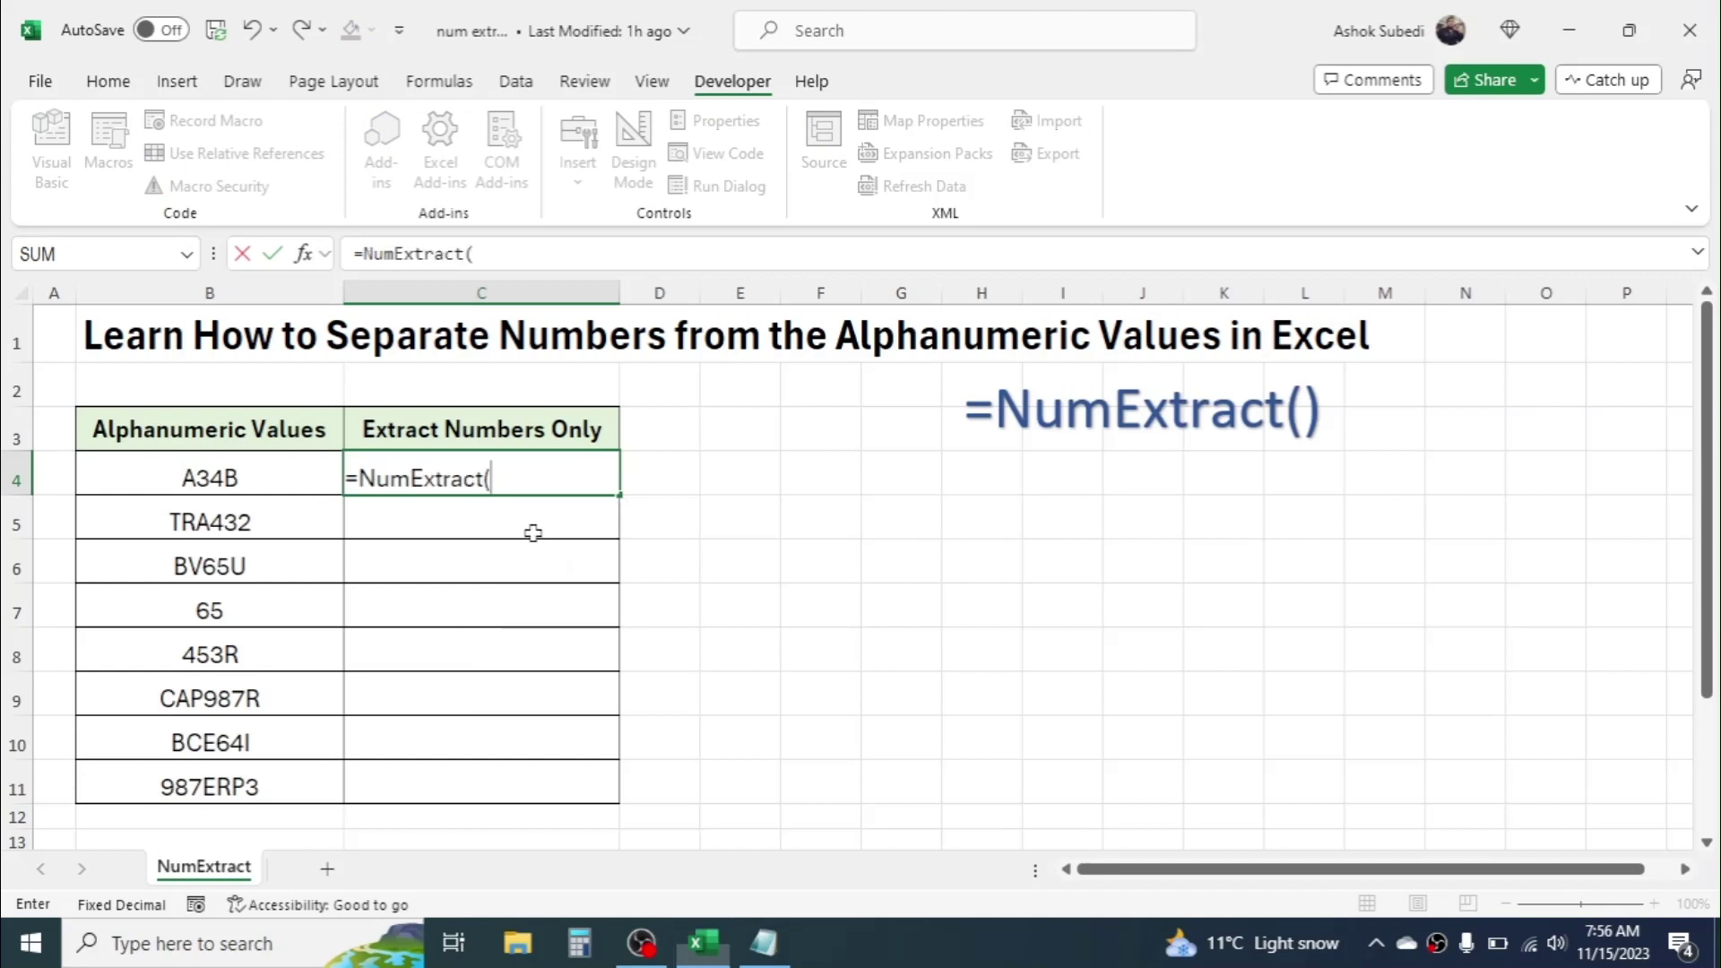
{"action": "left_click", "coordinate": [244, 479]}
{"action": "type", "text": ")"}
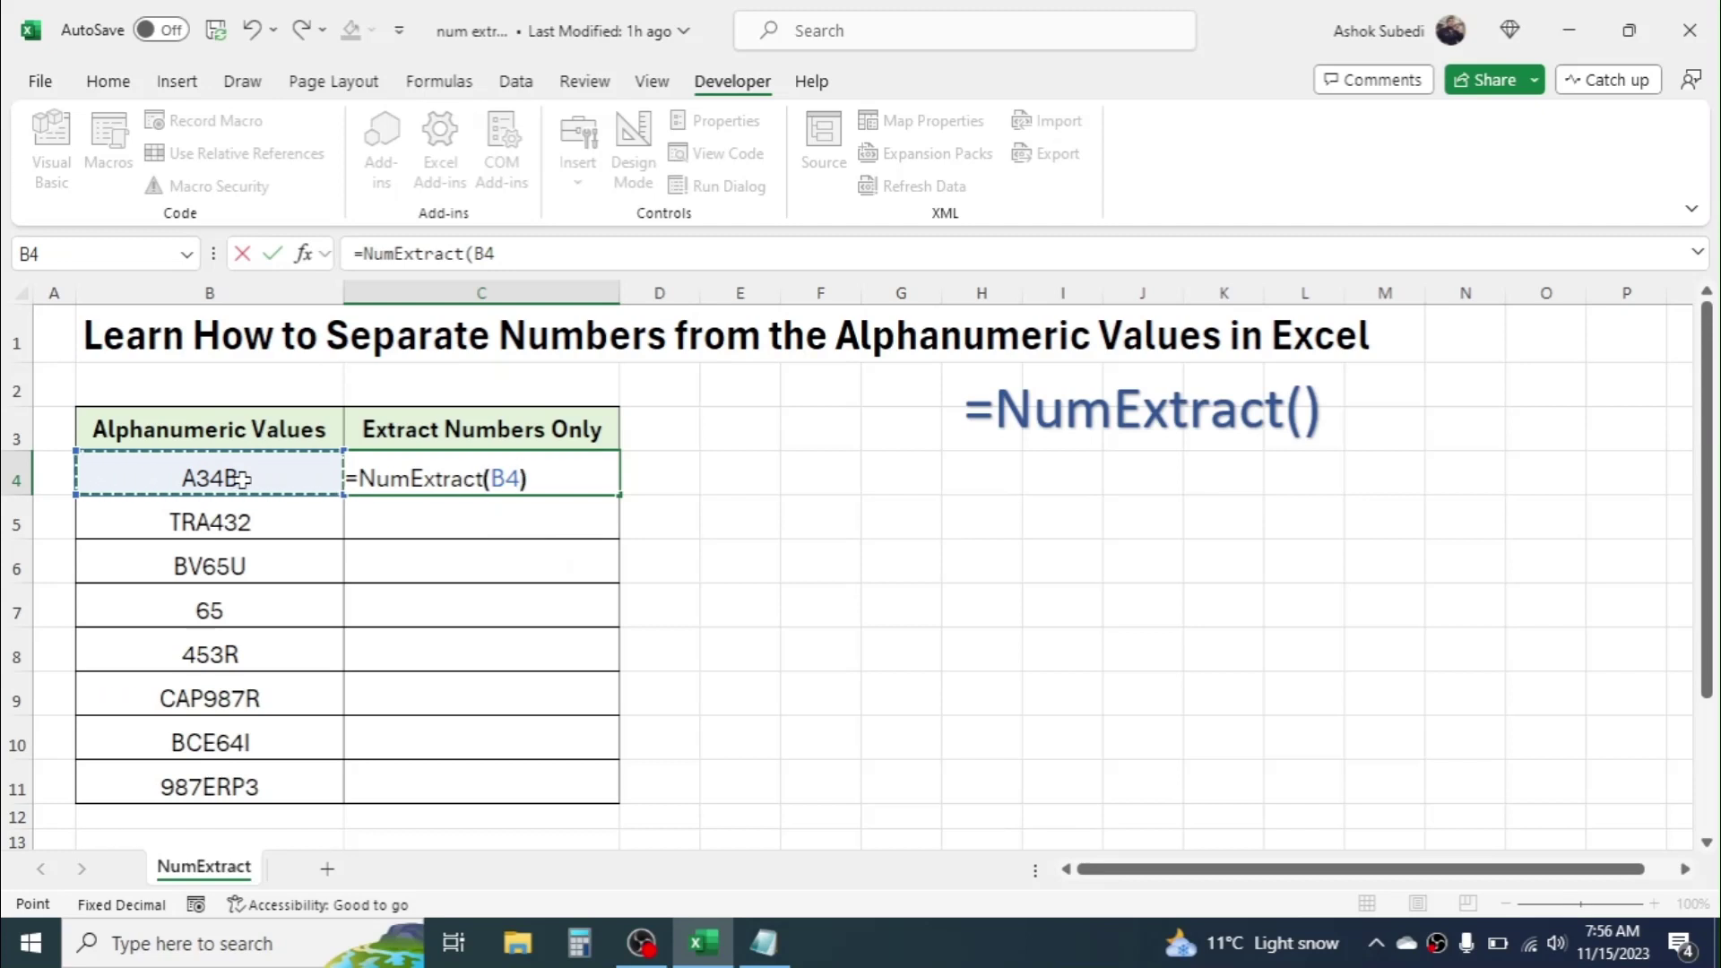
{"action": "key", "text": "Return"}
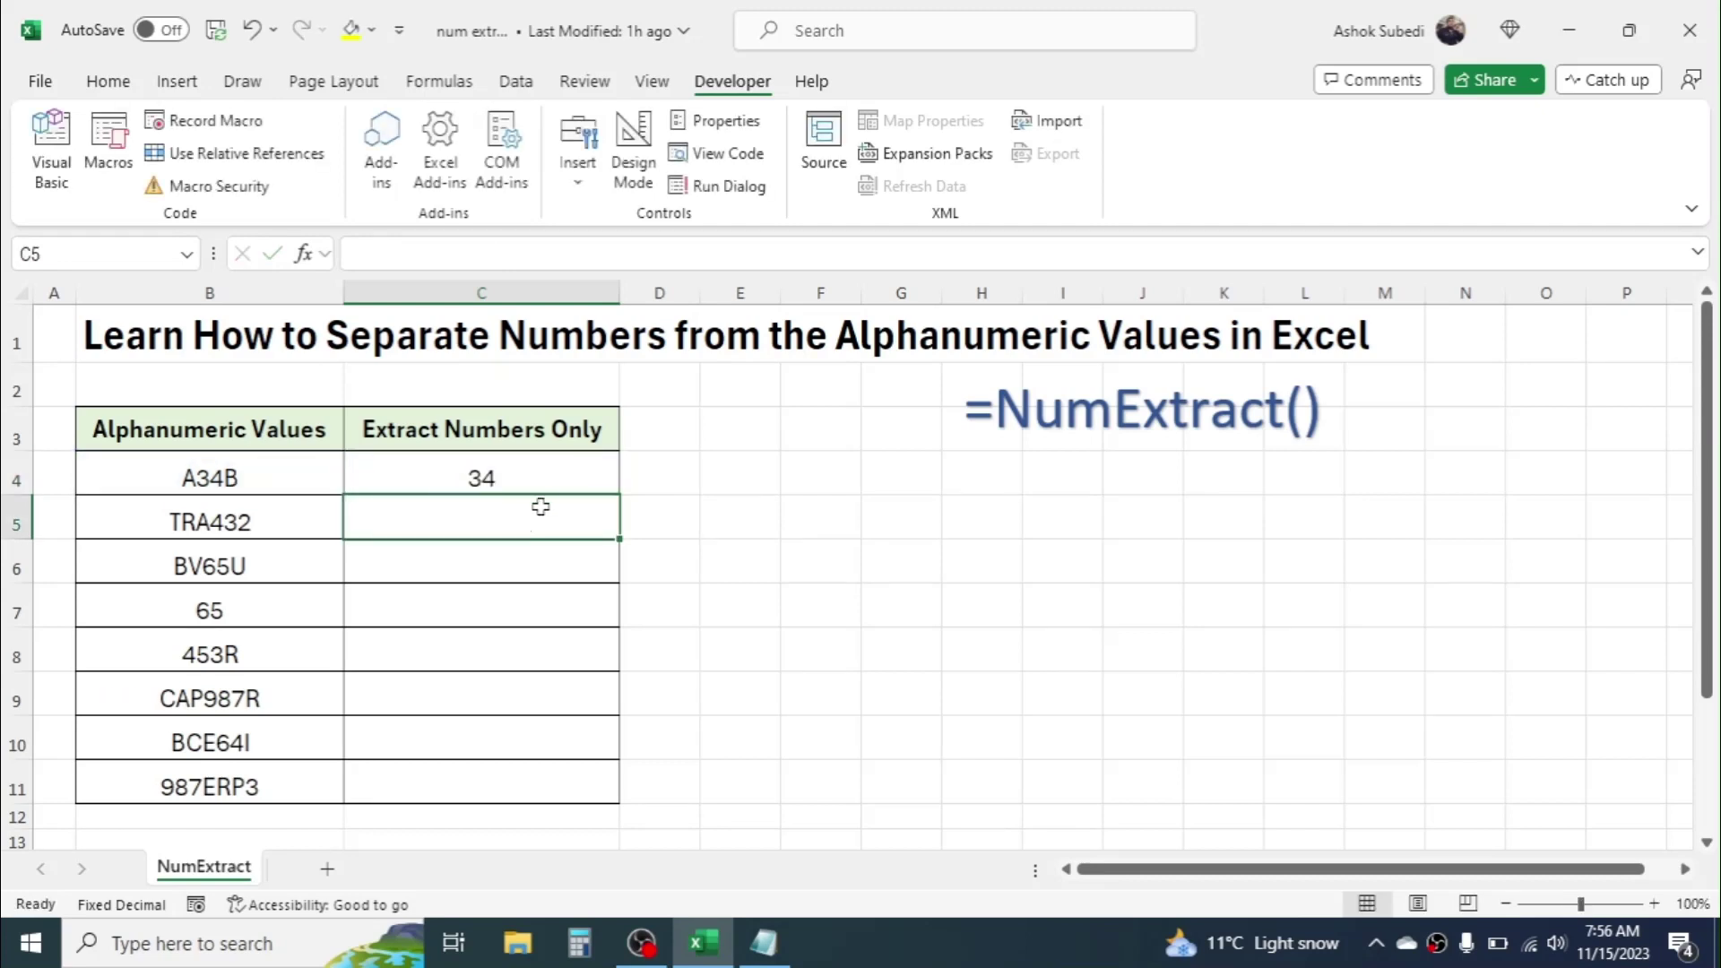
{"action": "left_click", "coordinate": [566, 480]}
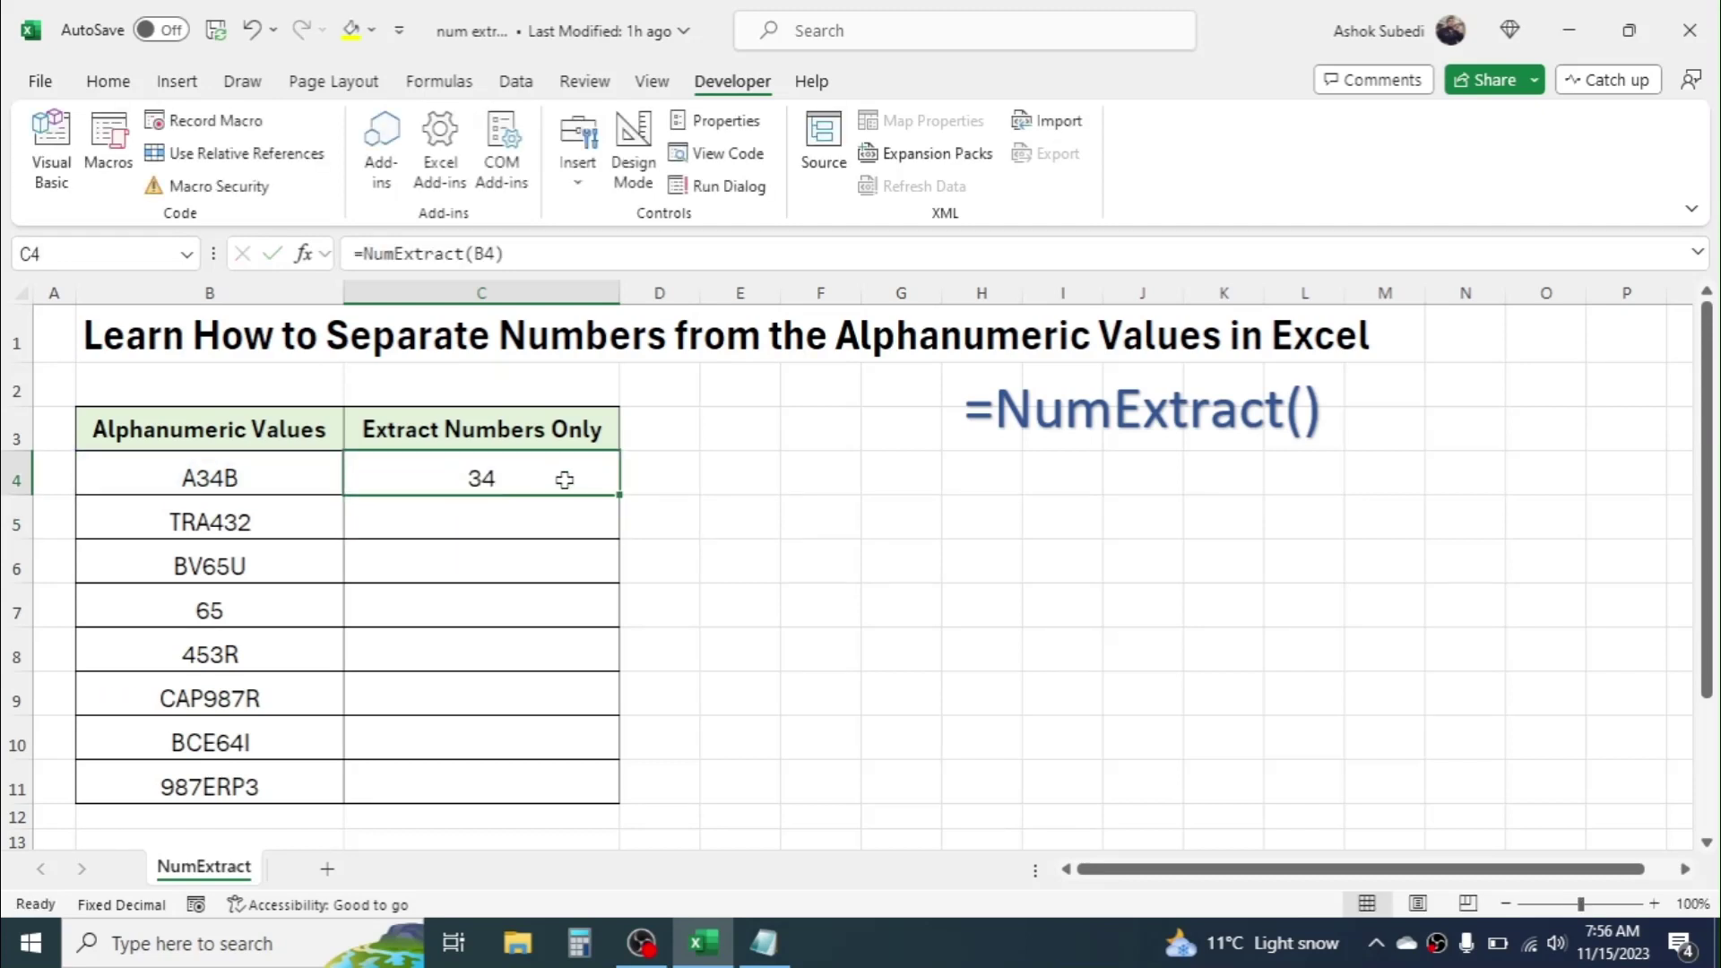
{"action": "double_click", "coordinate": [622, 495]}
{"action": "left_click", "coordinate": [859, 580]}
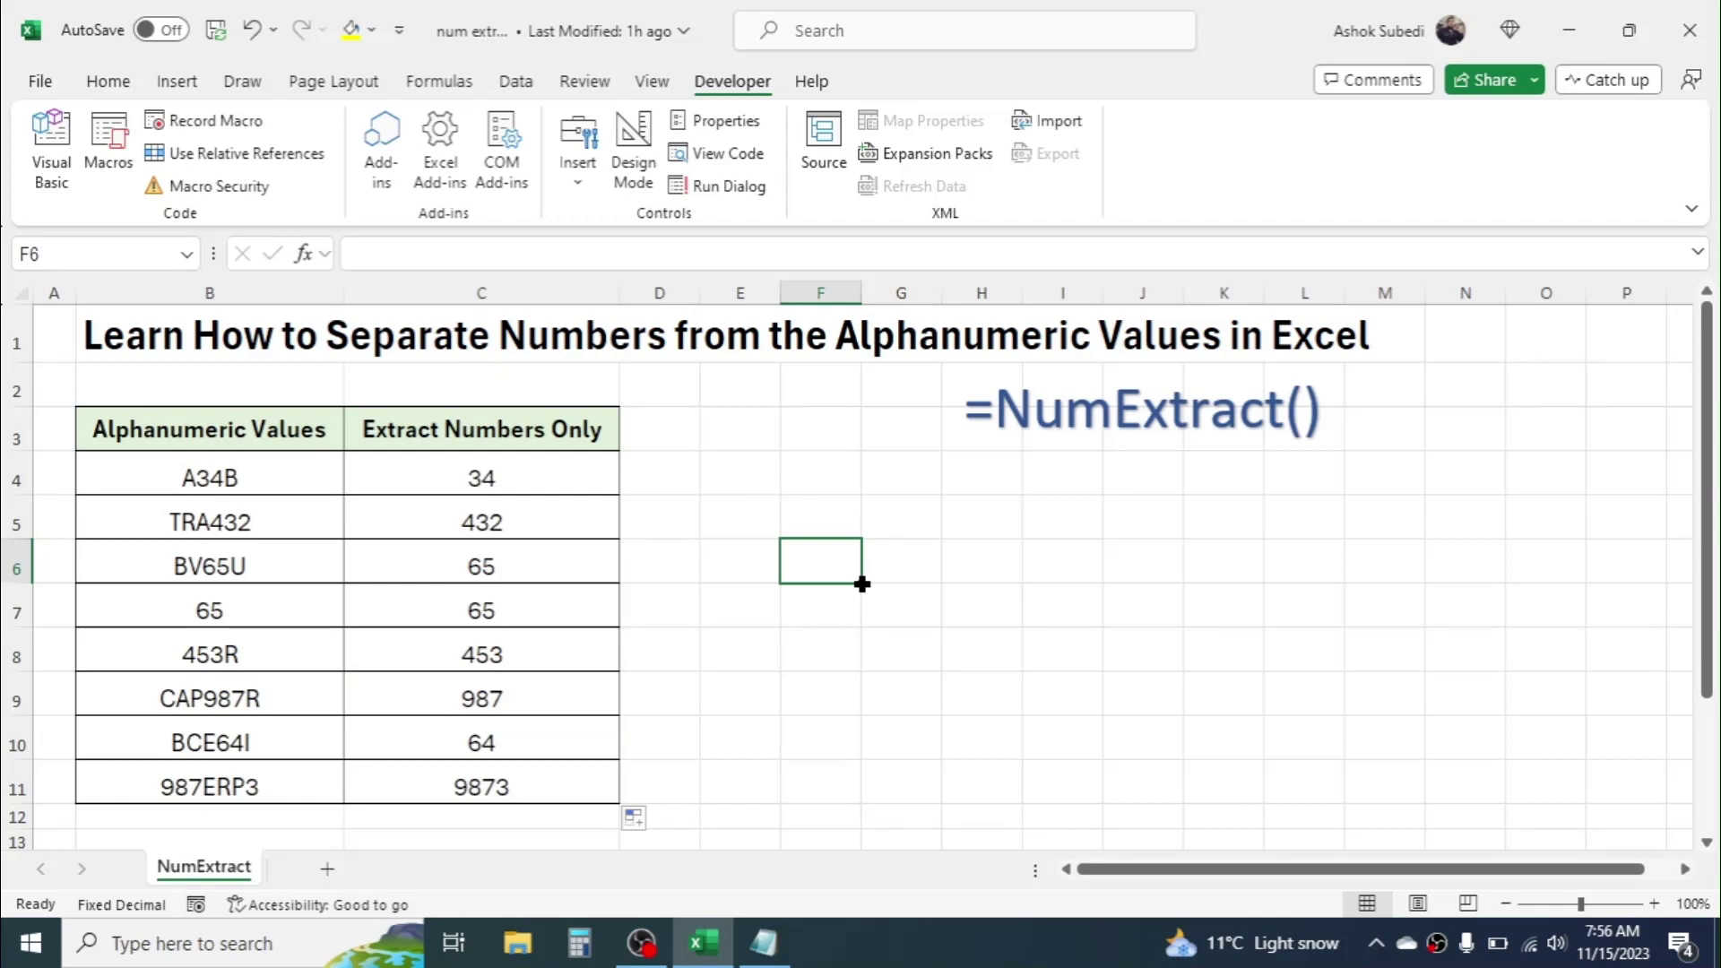
- Save the workbook to the Desktop as abc, an Excel Macro-Enabled Workbook
{"action": "left_click", "coordinate": [41, 81]}
{"action": "left_click", "coordinate": [94, 468]}
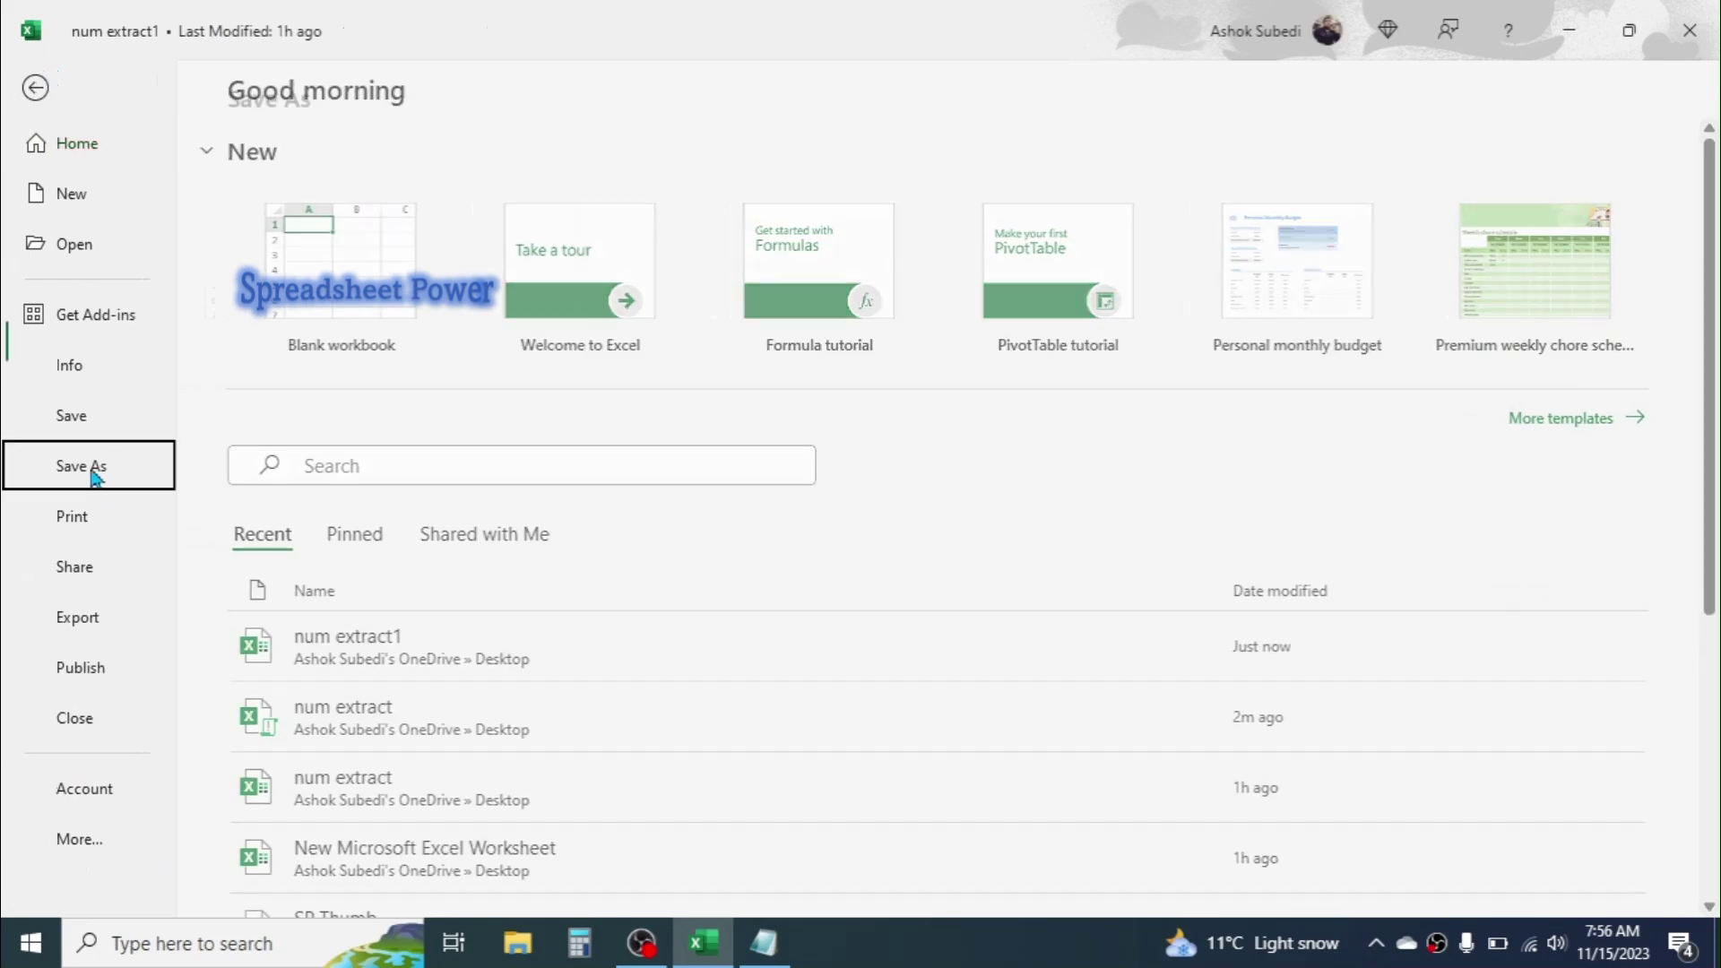
{"action": "left_click", "coordinate": [341, 536]}
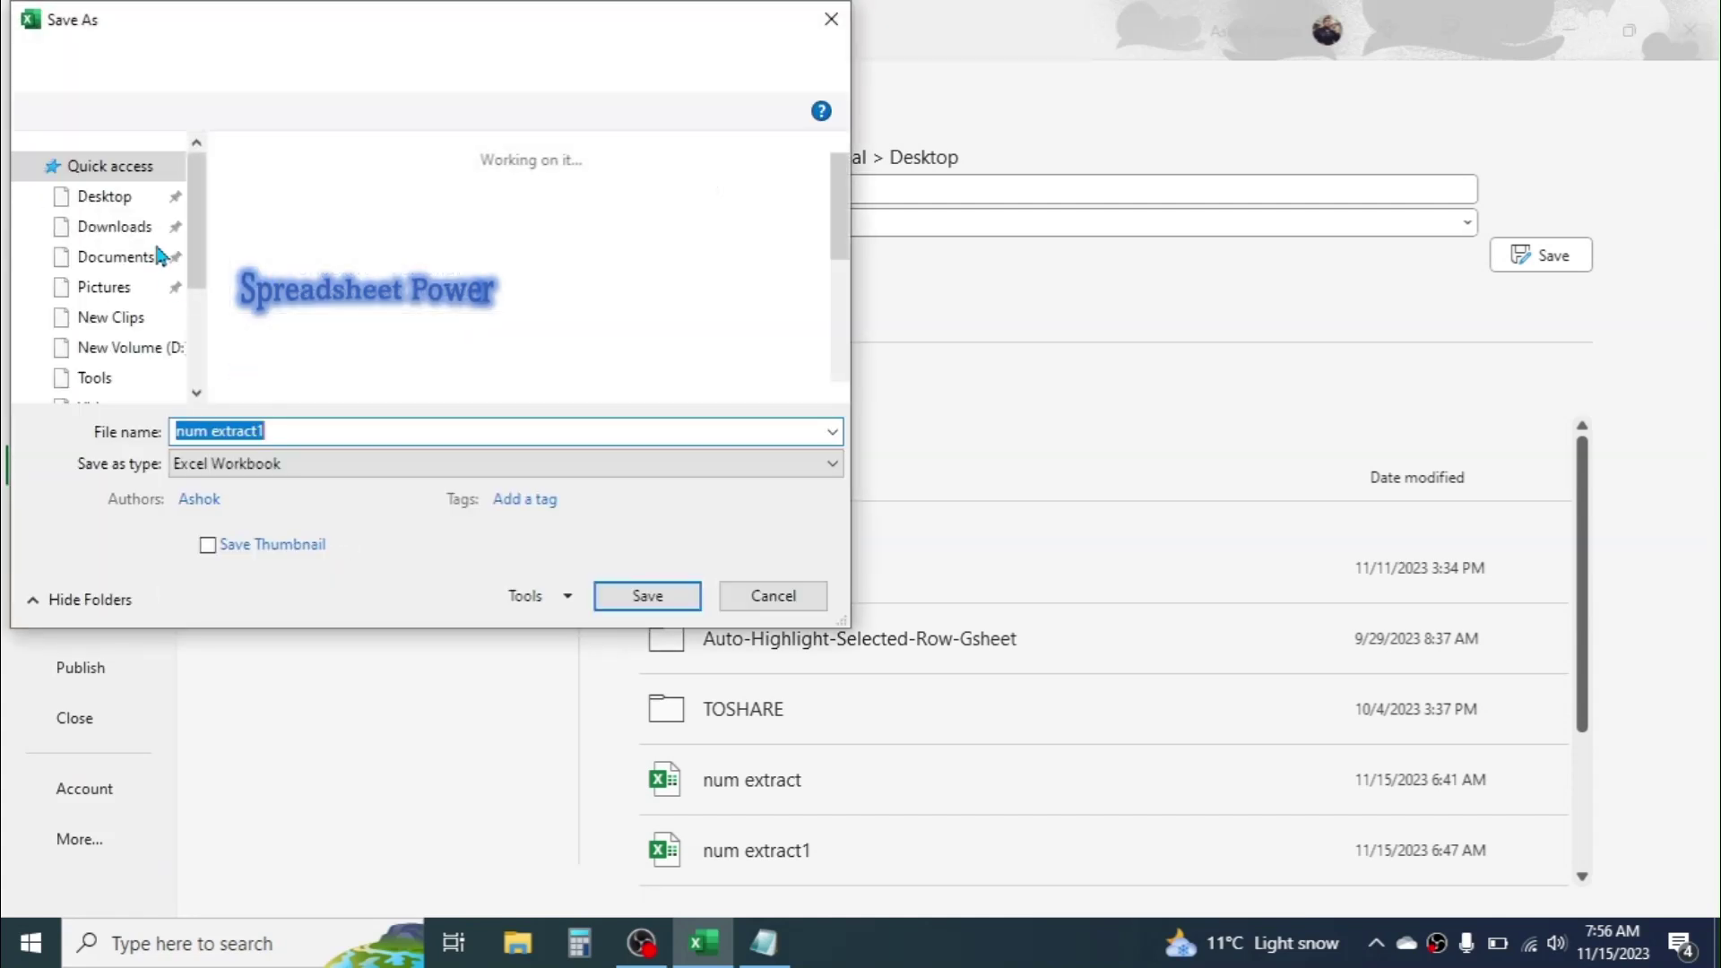
{"action": "left_click", "coordinate": [102, 199]}
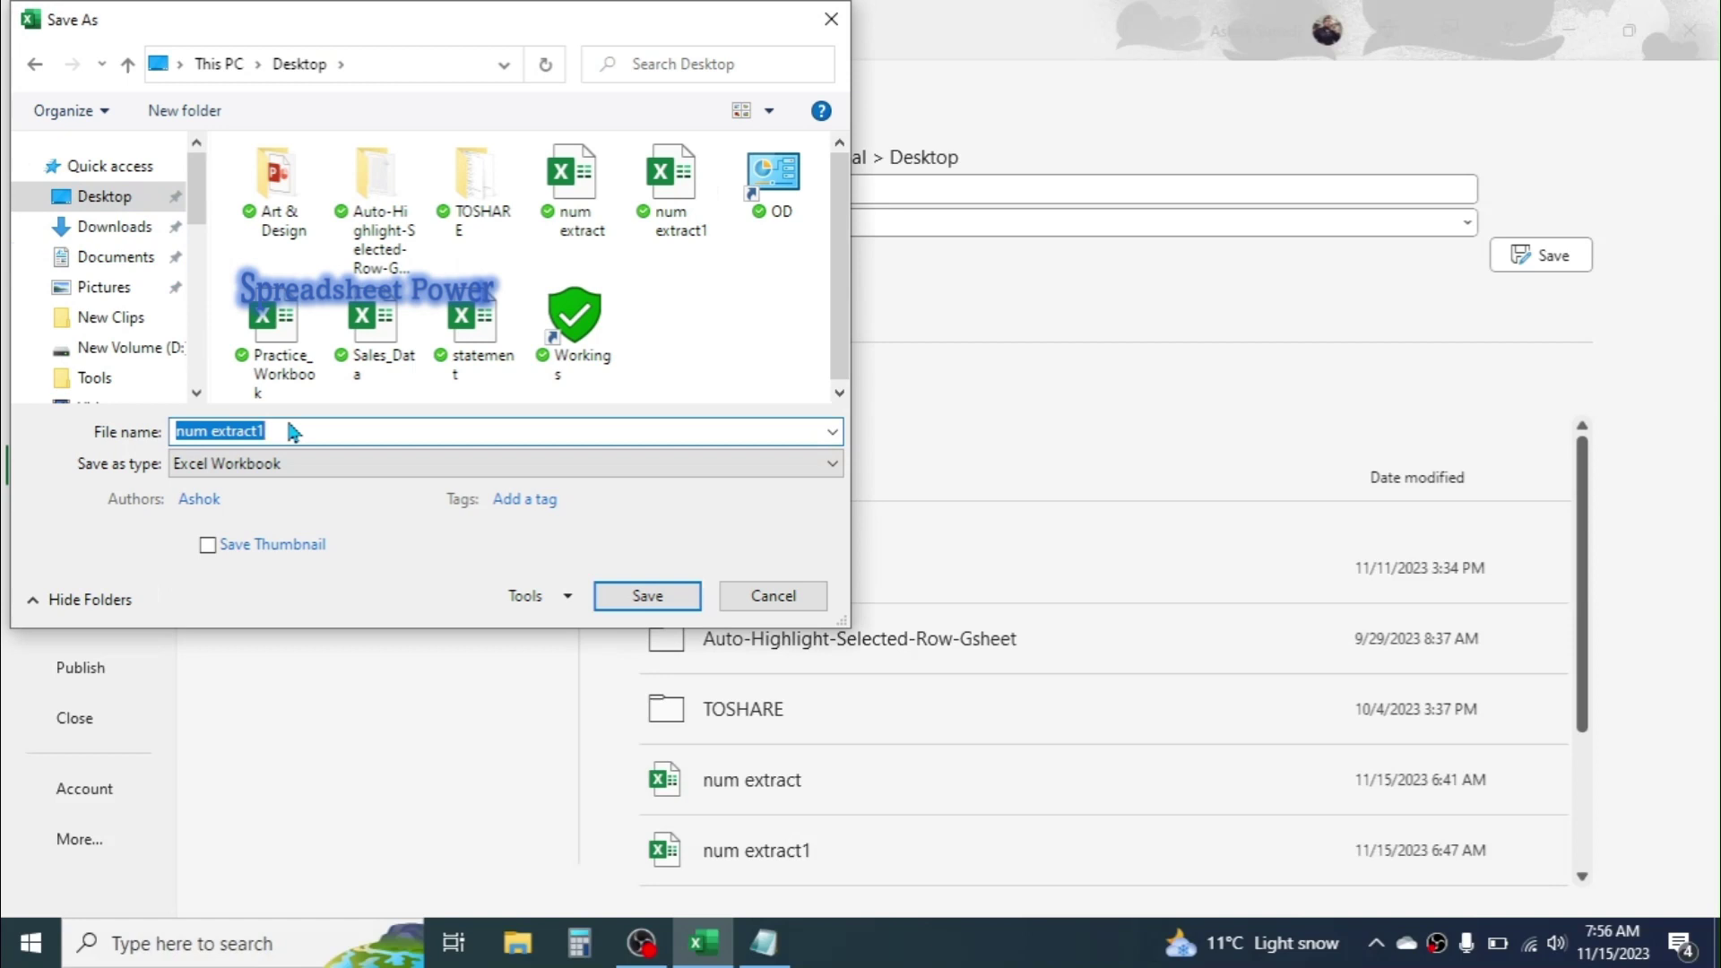
{"action": "type", "text": "abc"}
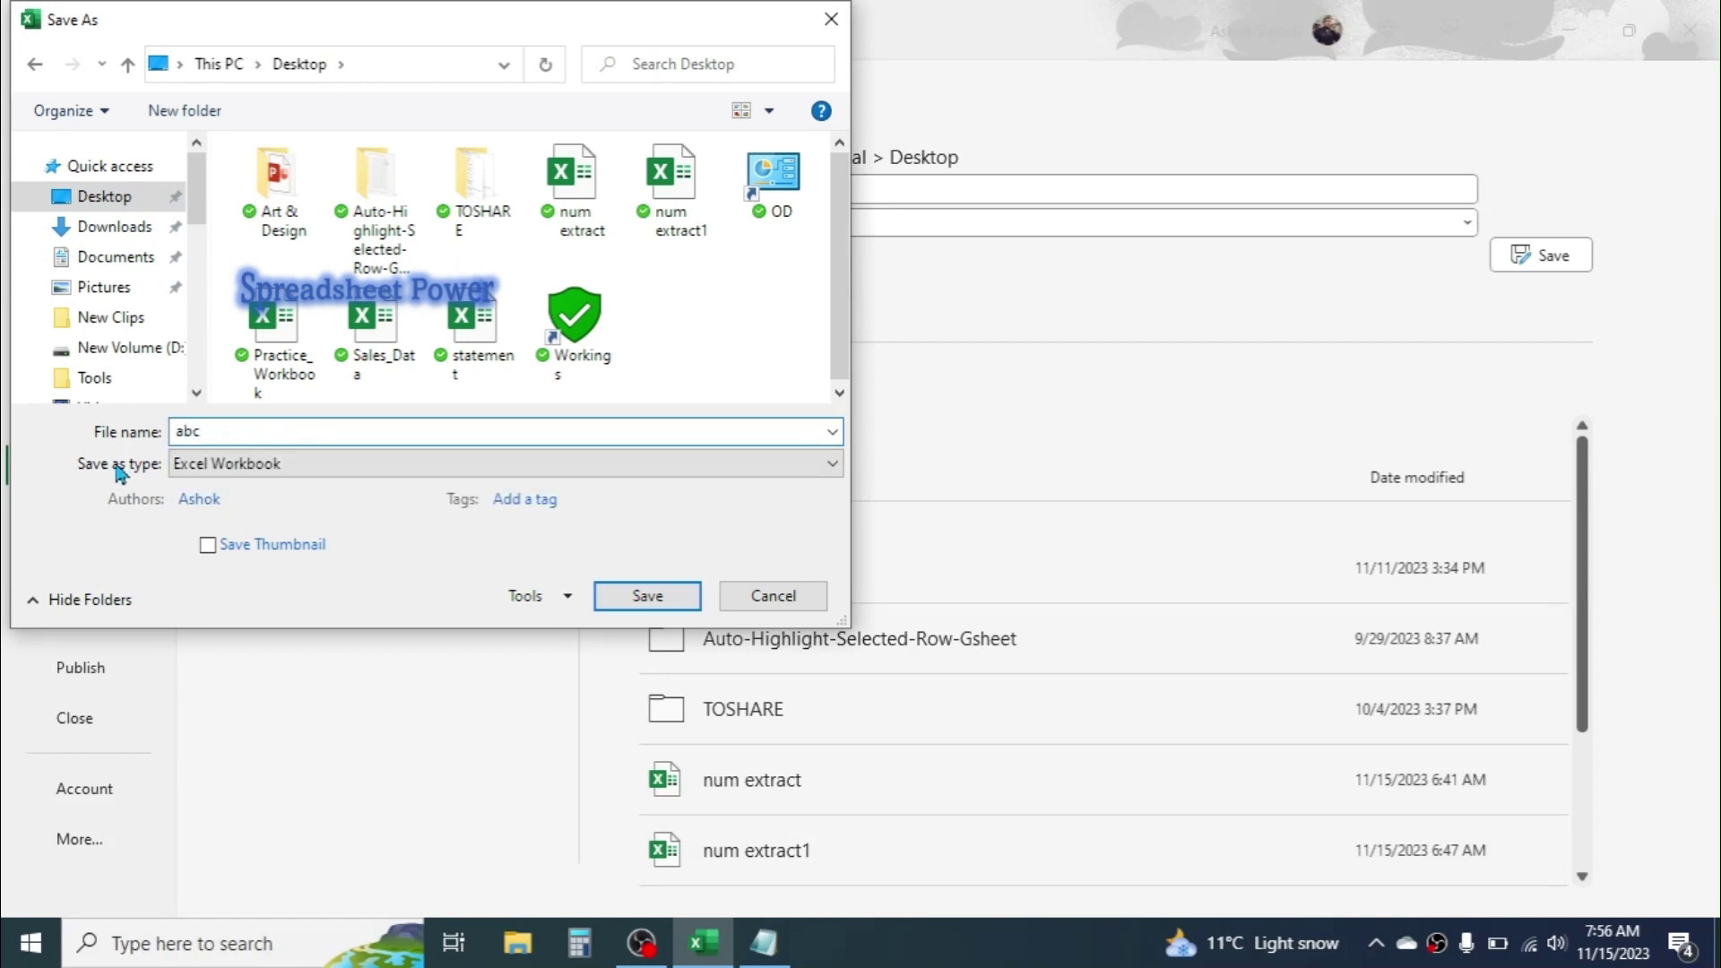
{"action": "left_click", "coordinate": [224, 466]}
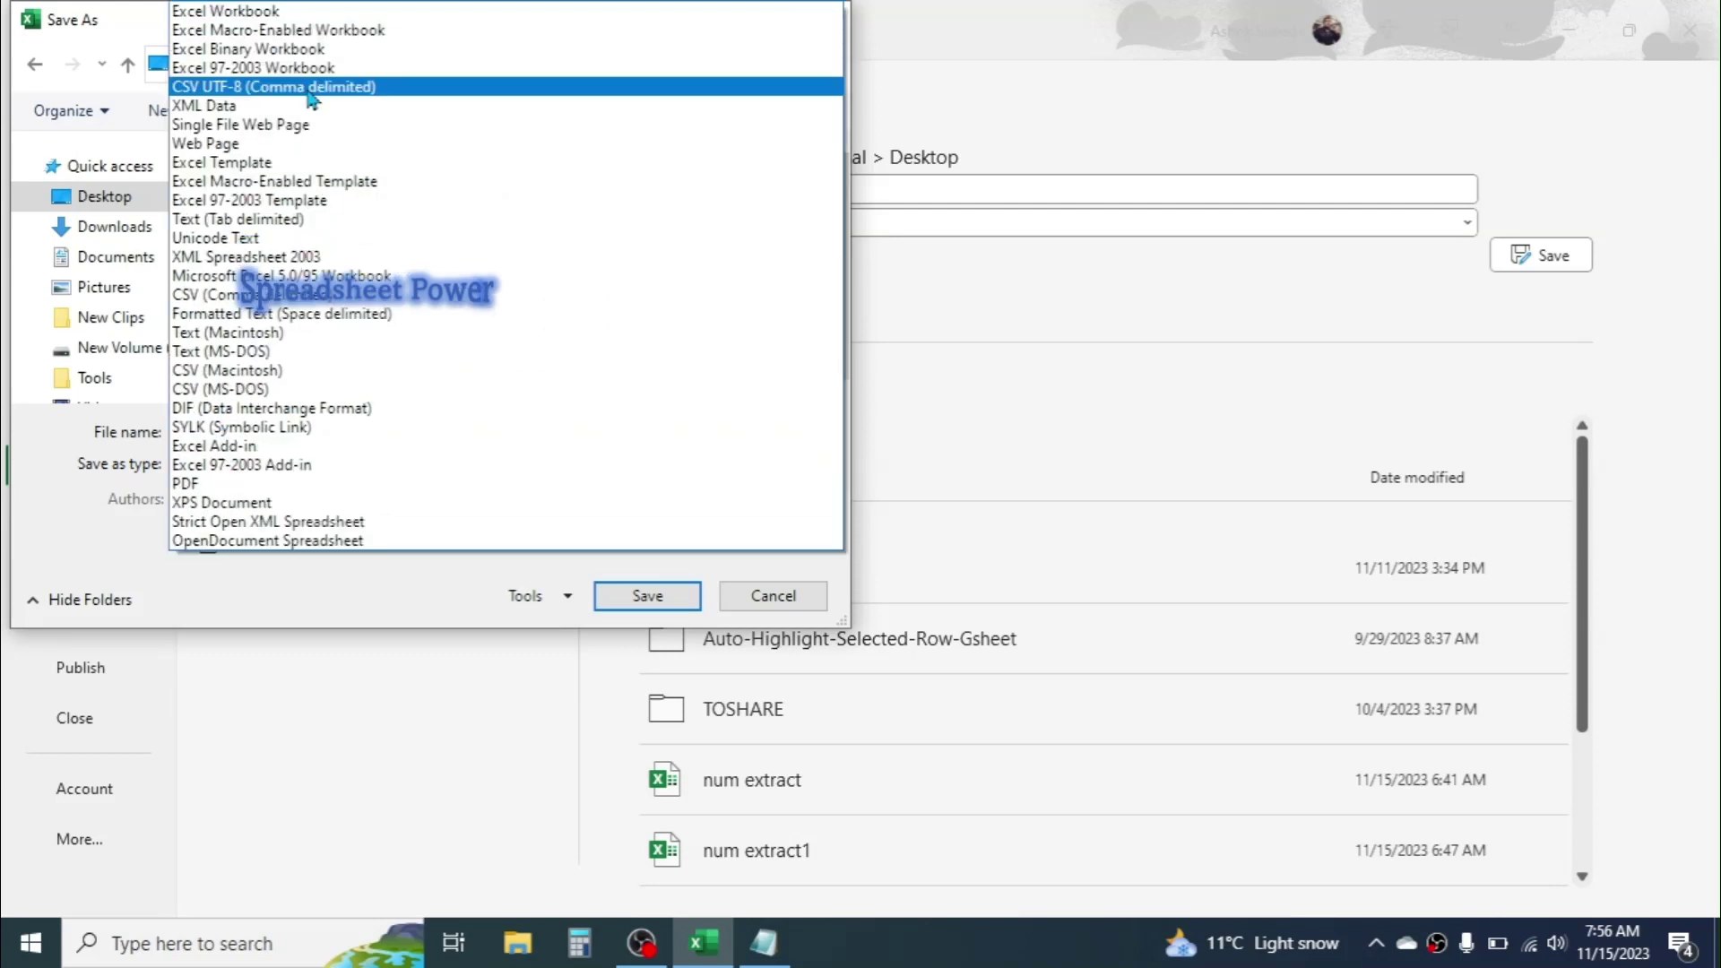
{"action": "left_click", "coordinate": [365, 30]}
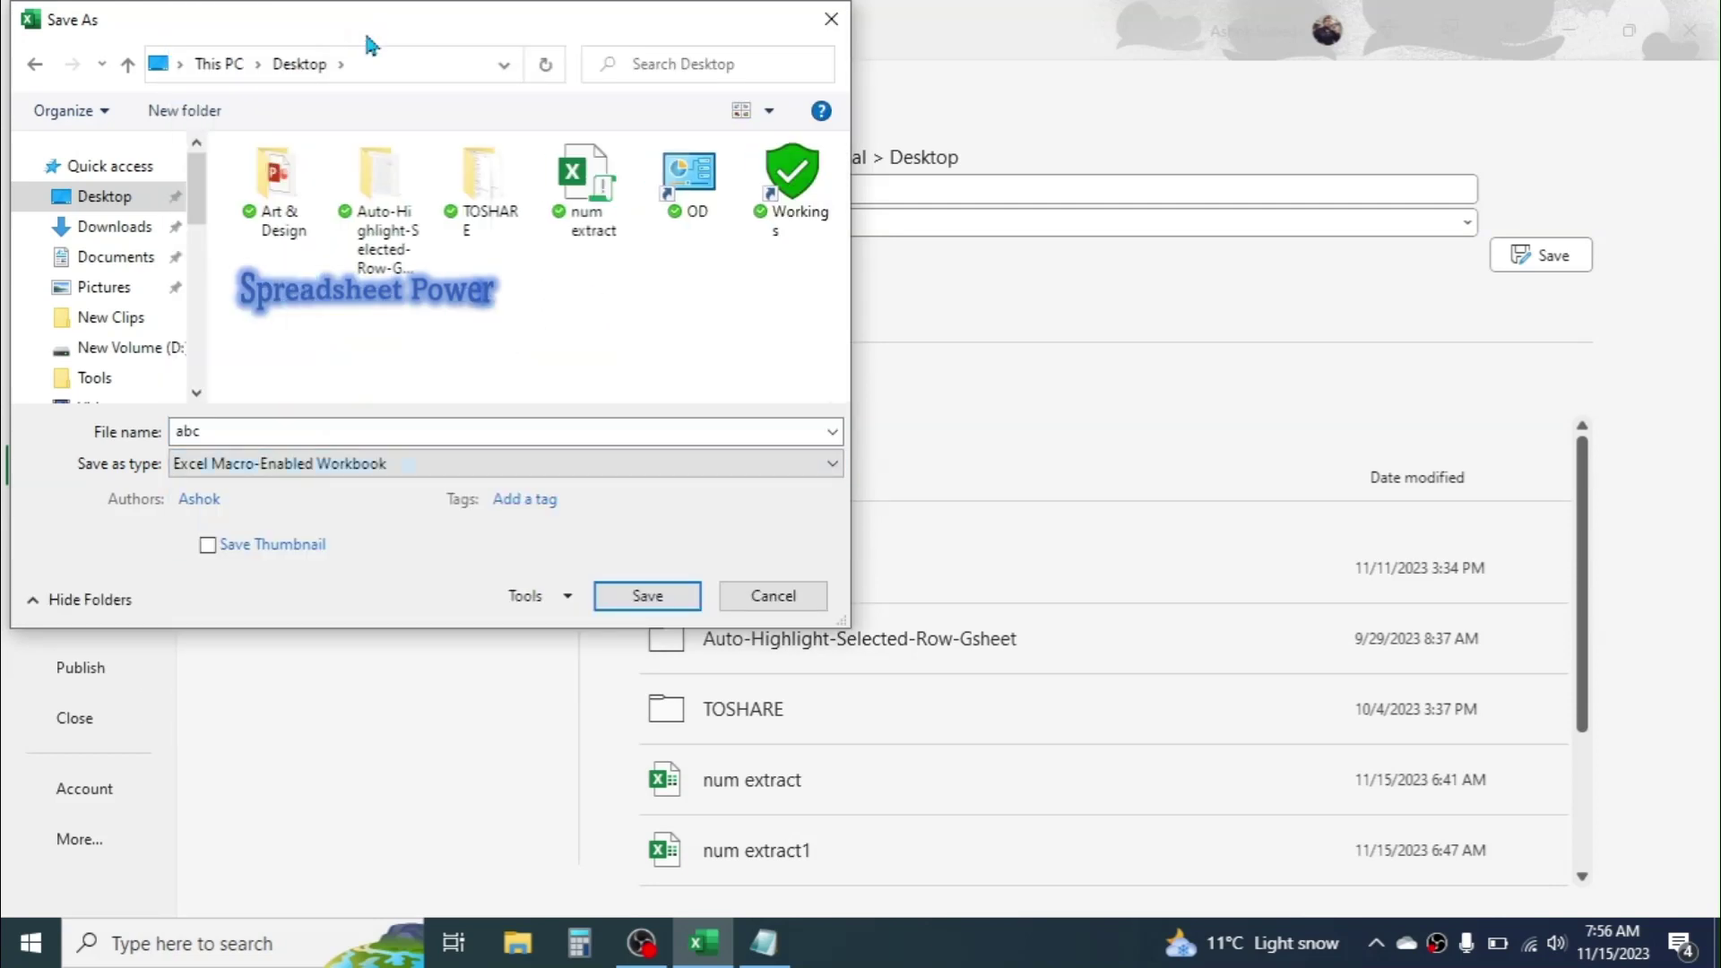
{"action": "left_click", "coordinate": [641, 599]}
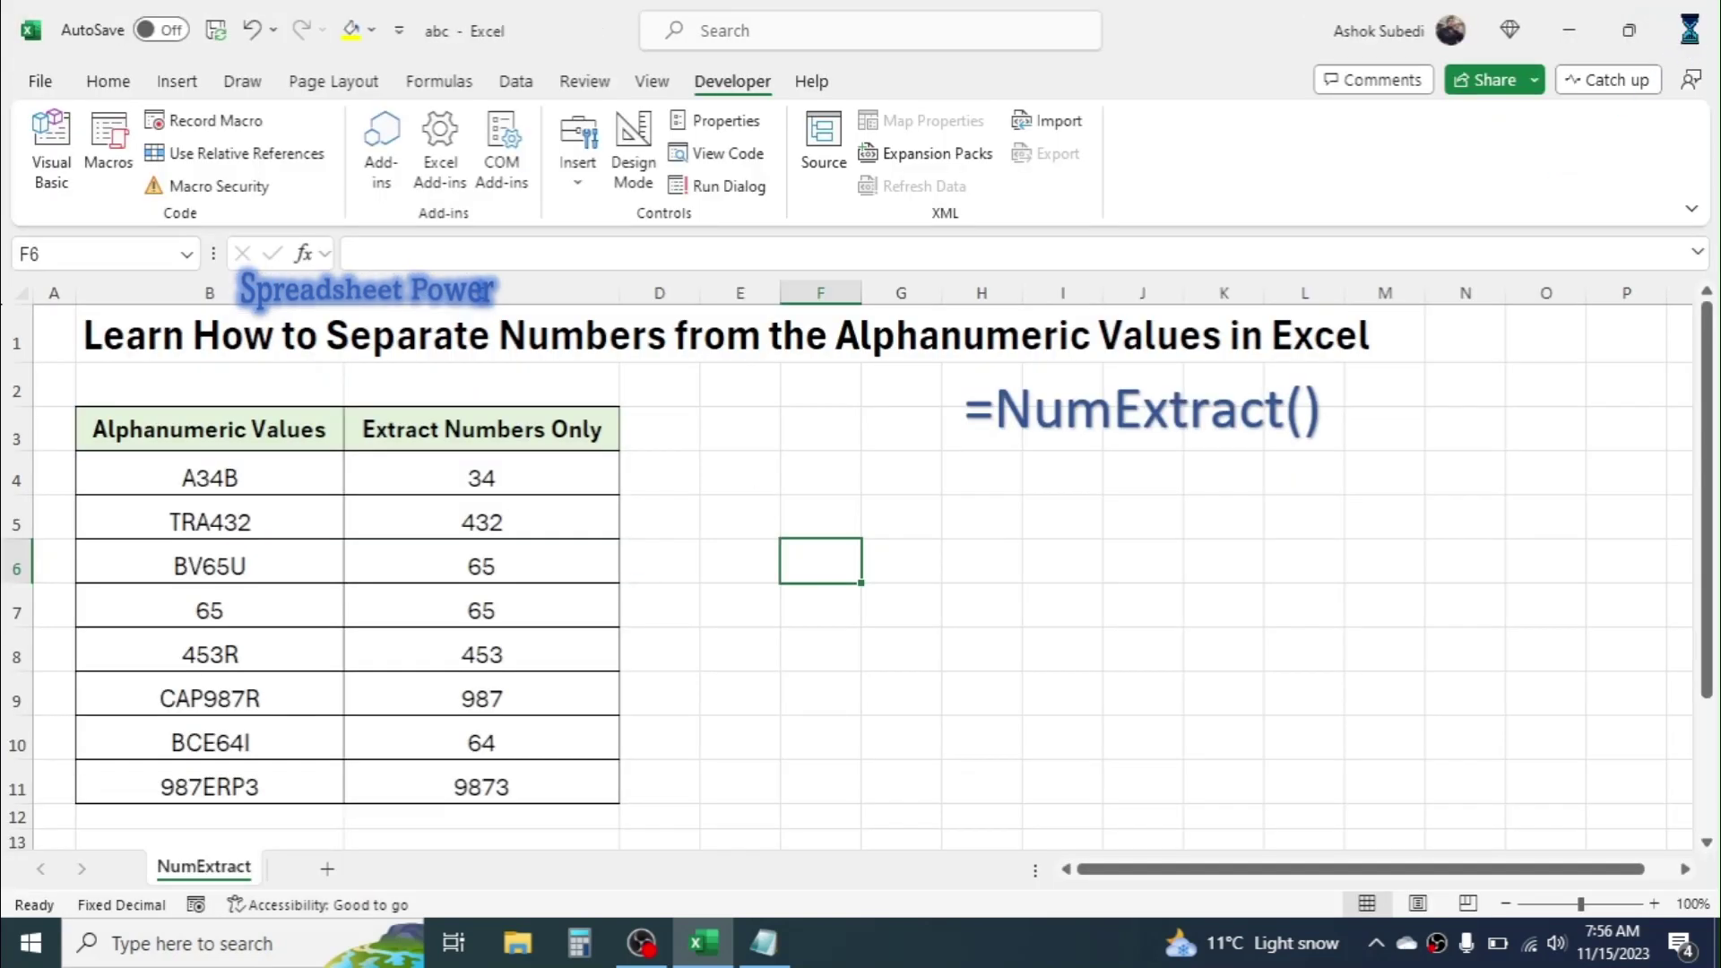
- Turn AutoSave off, close Excel and the Notepad code file, then reopen abc
{"action": "left_click", "coordinate": [168, 33]}
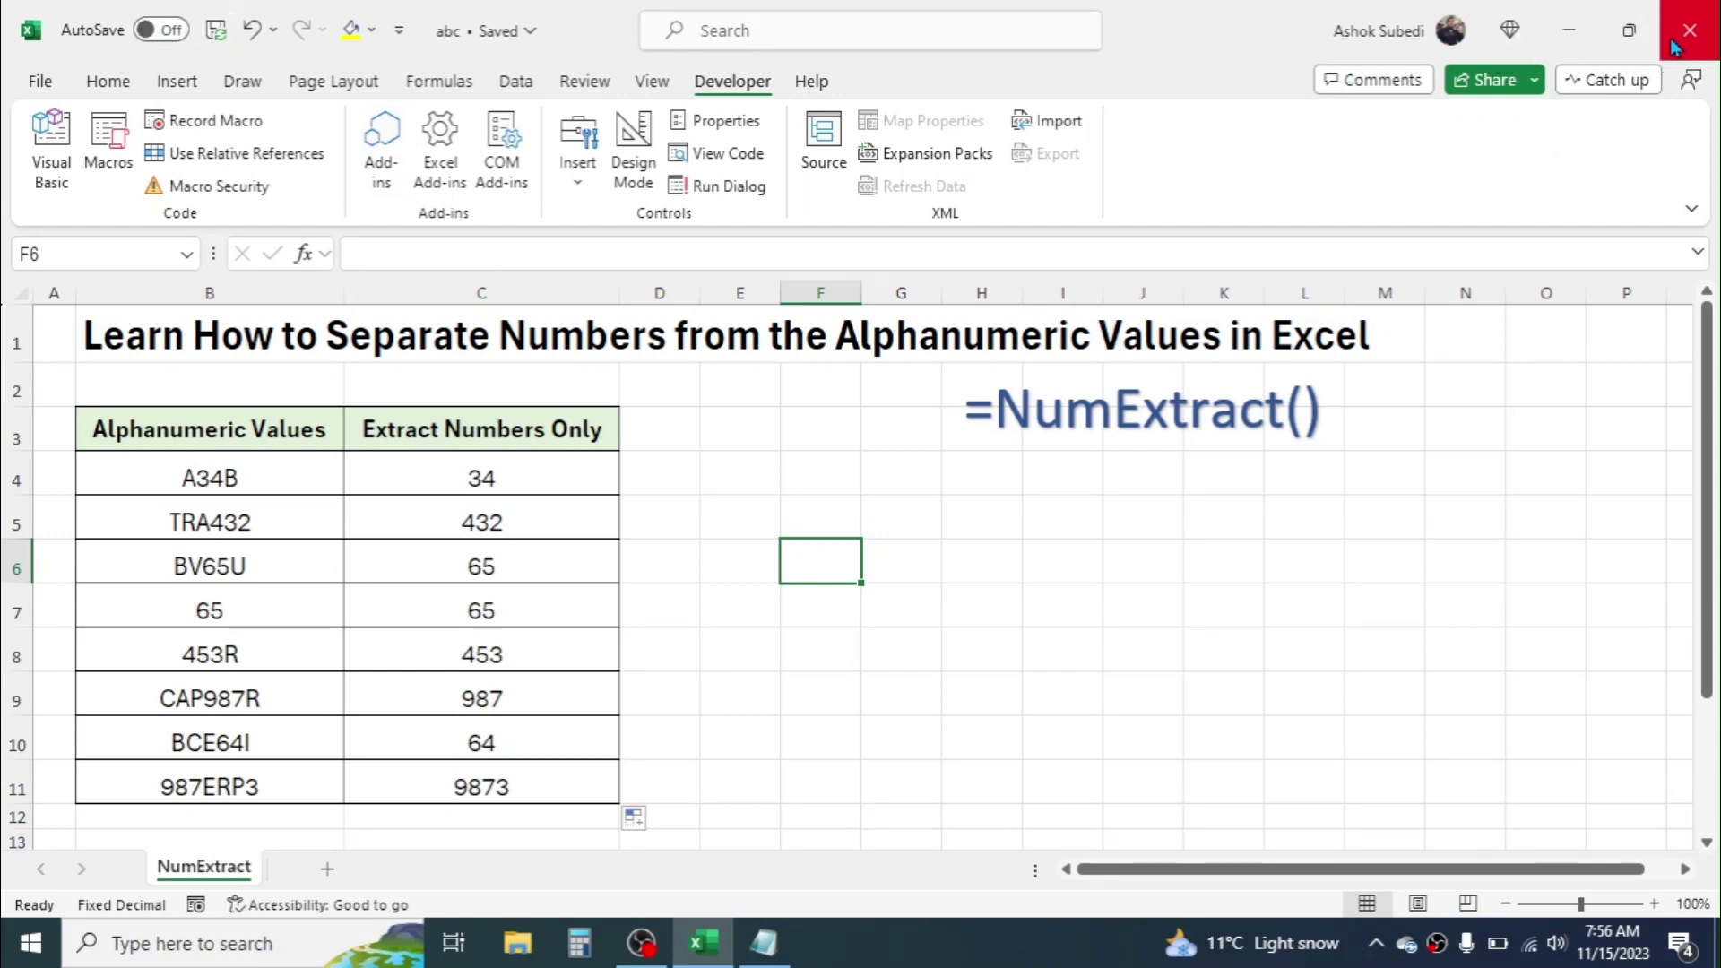
{"action": "left_click", "coordinate": [1690, 31]}
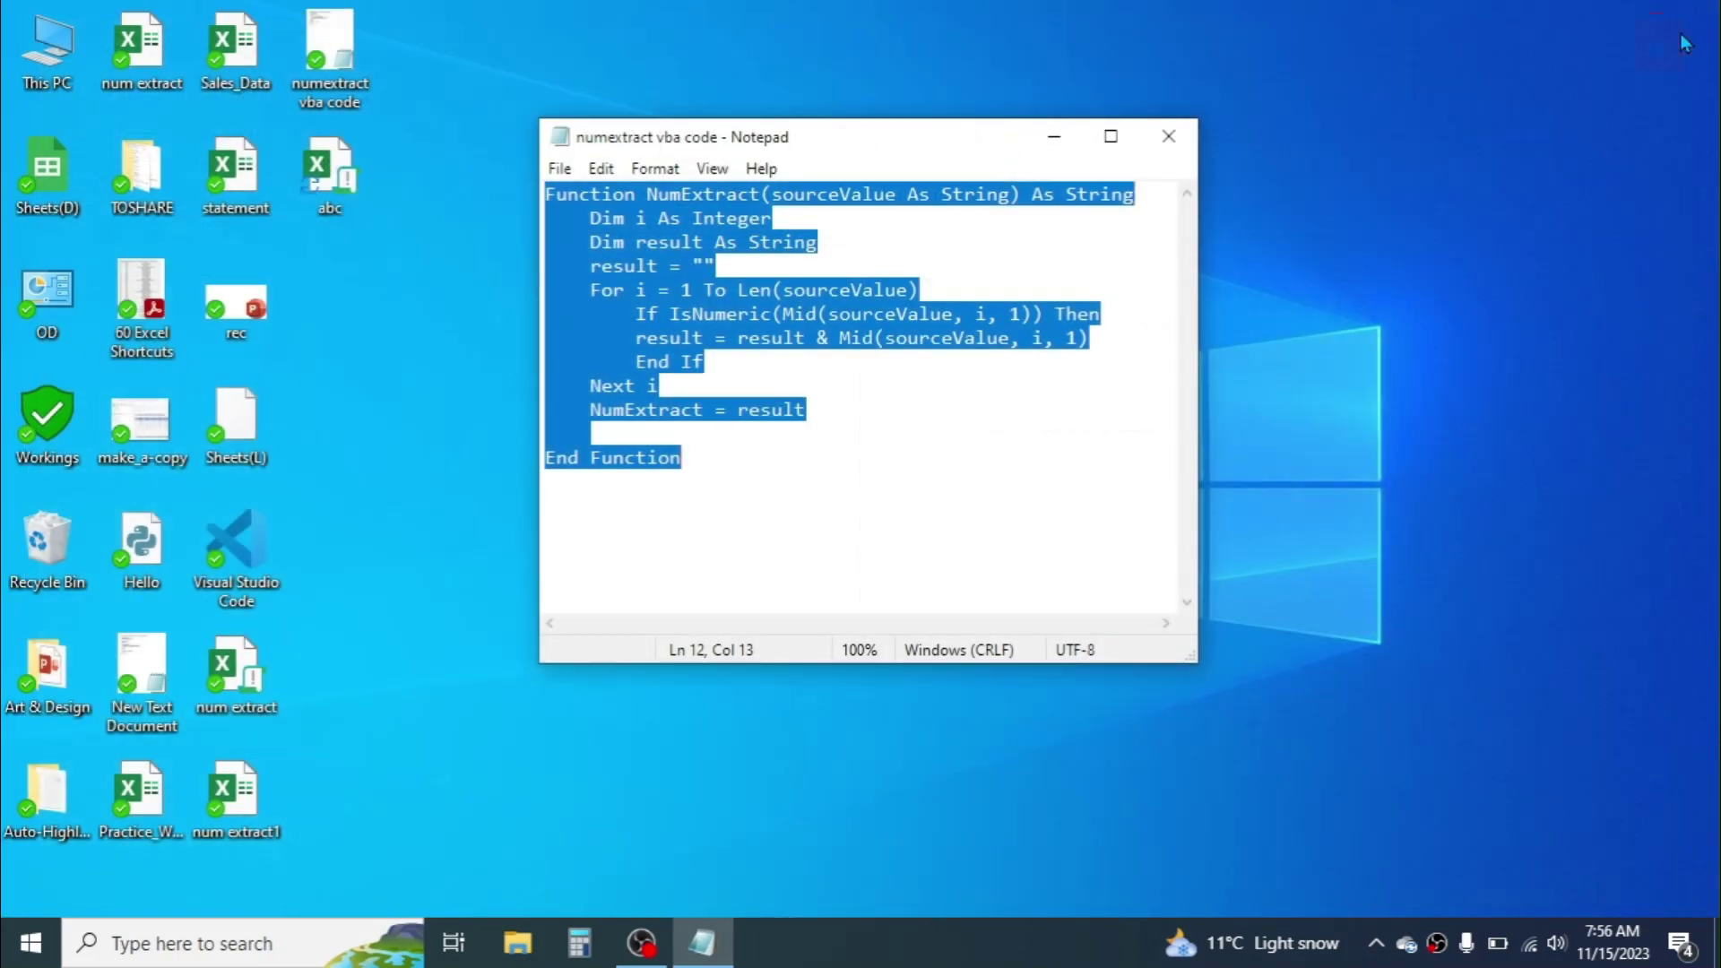
{"action": "left_click", "coordinate": [1169, 137]}
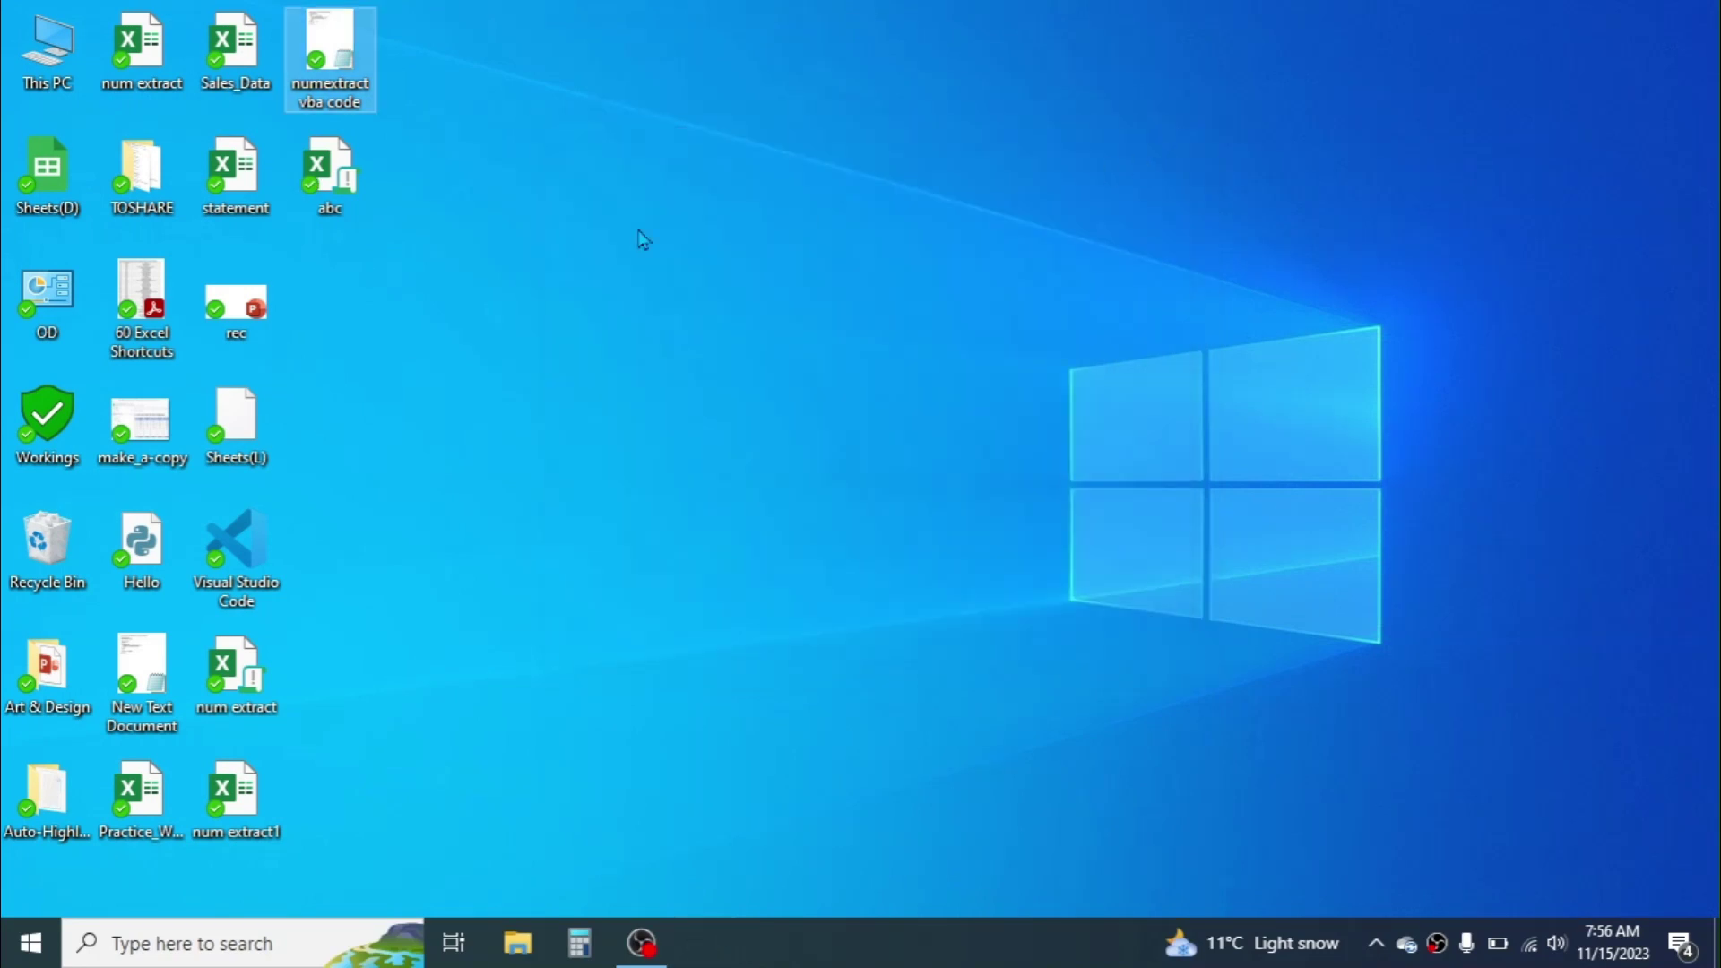
{"action": "left_click", "coordinate": [327, 167]}
{"action": "double_click", "coordinate": [328, 169]}
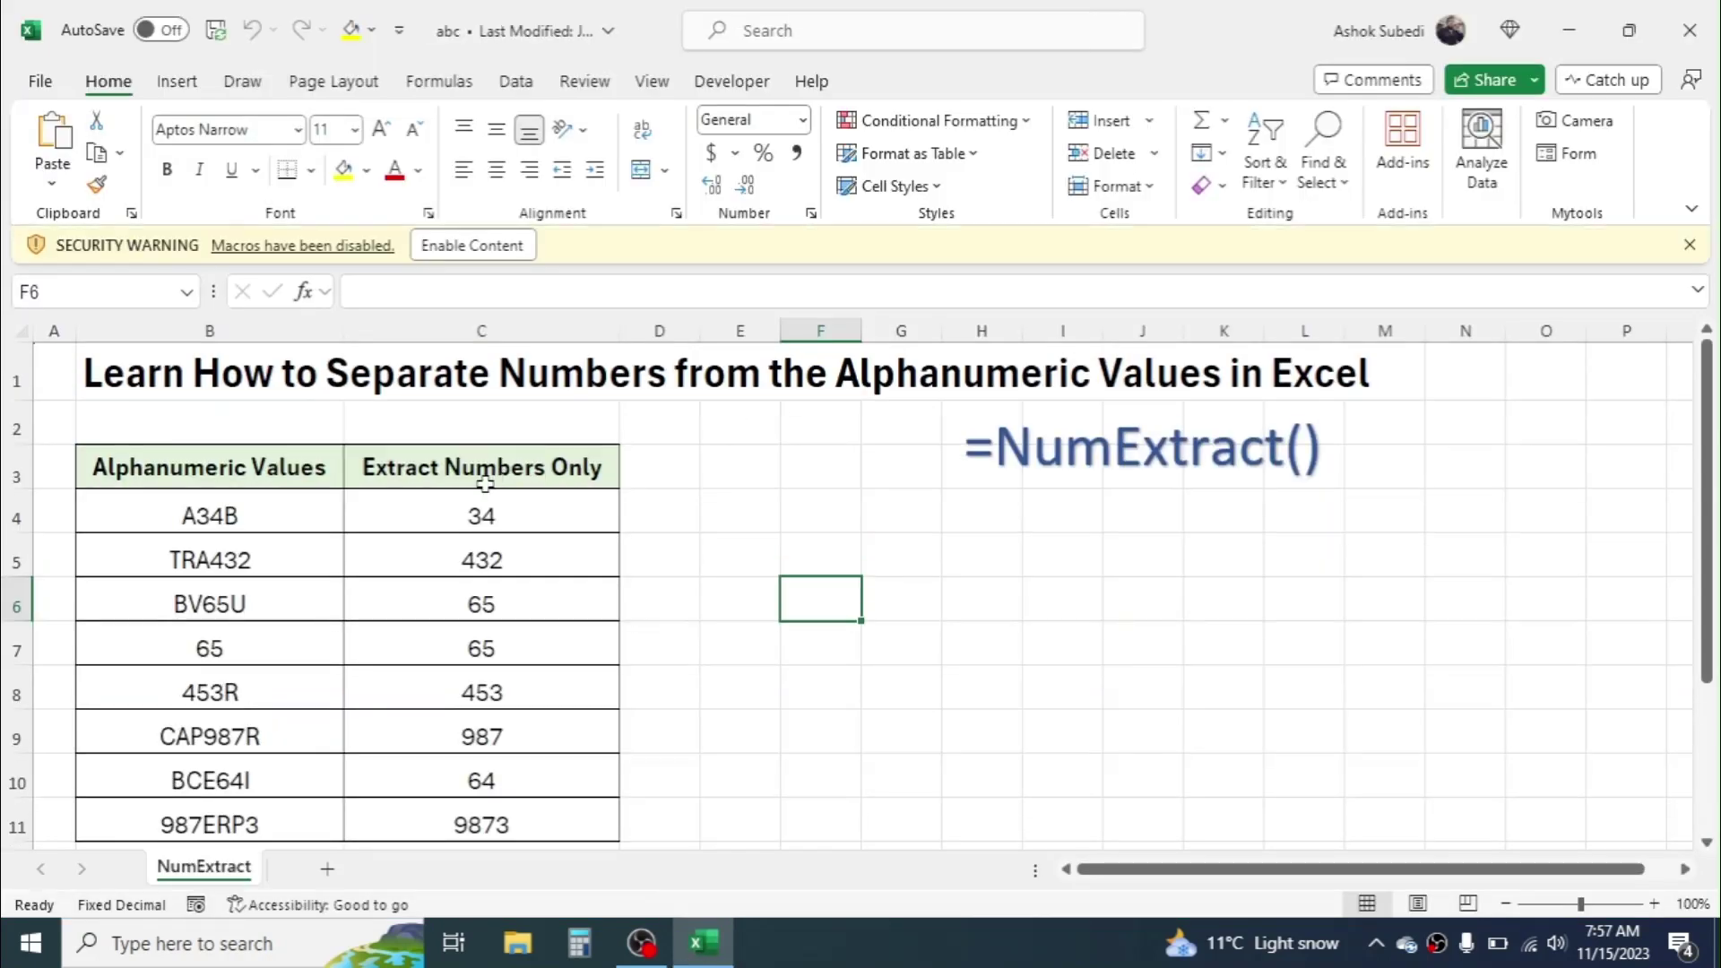
- Enable the abc workbook's macros and recommit the C4 formula, which still gives 34
{"action": "left_click", "coordinate": [442, 247]}
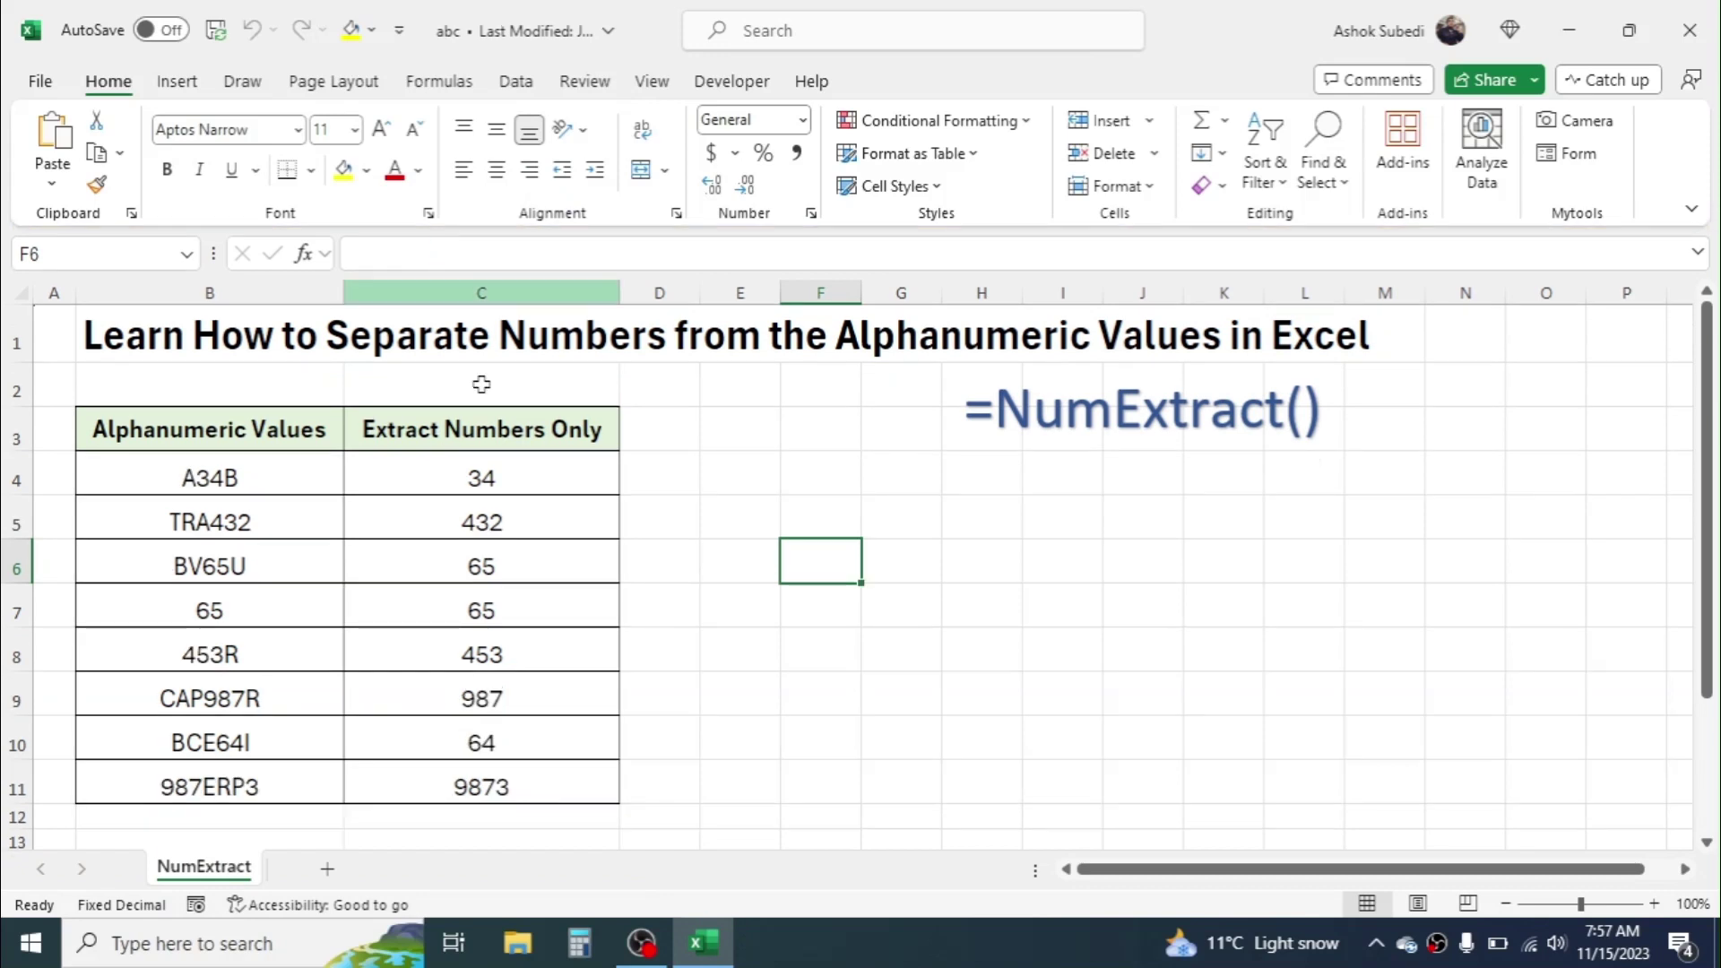
{"action": "left_click", "coordinate": [485, 476]}
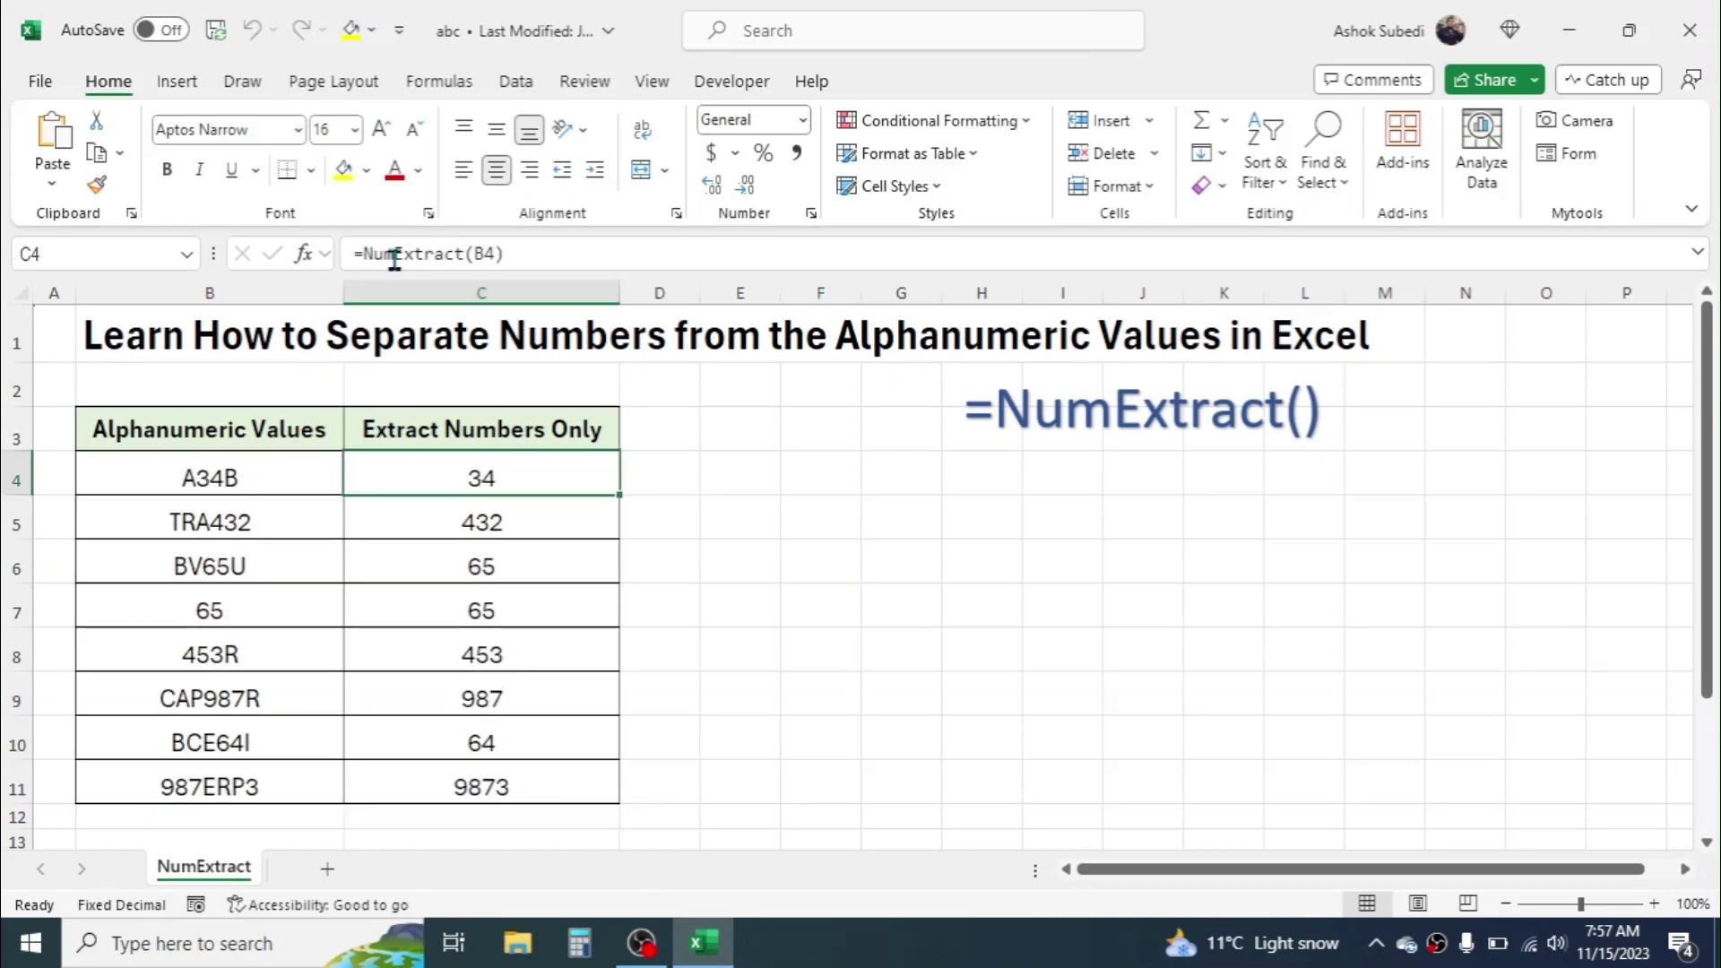
{"action": "left_click", "coordinate": [525, 265]}
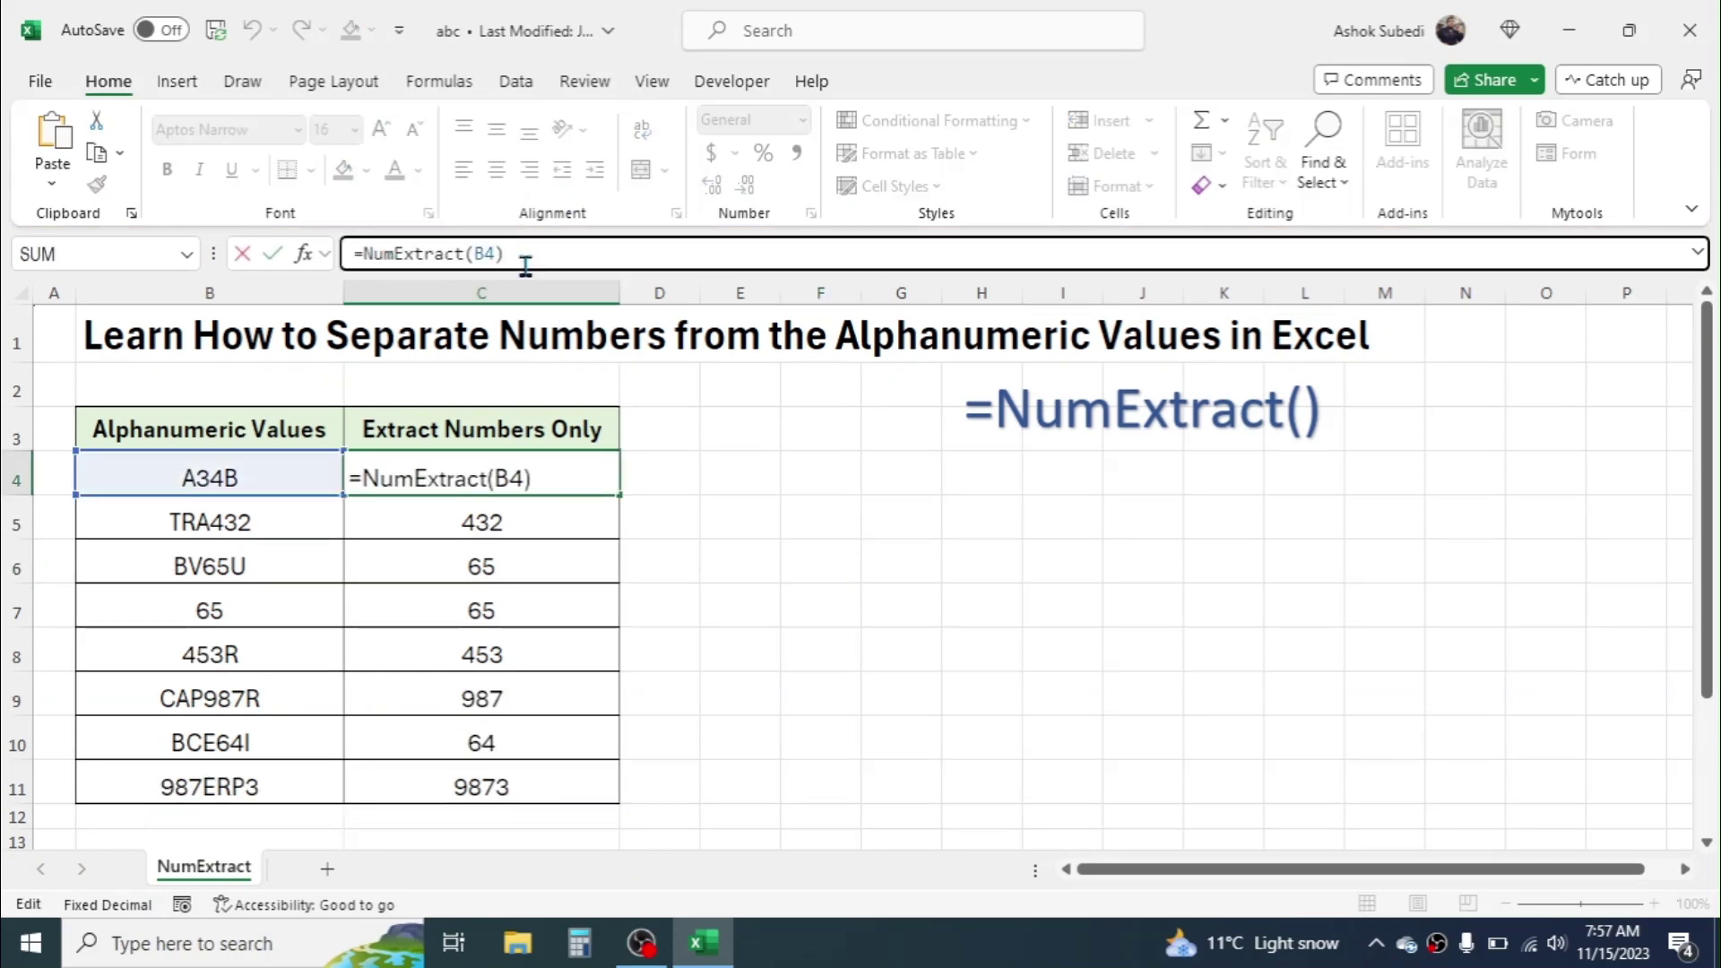
{"action": "key", "text": "Return"}
- Type jhffhdf65 in F5 and enter =NumExtract(F5) in G5, returning 65
{"action": "left_click", "coordinate": [824, 515]}
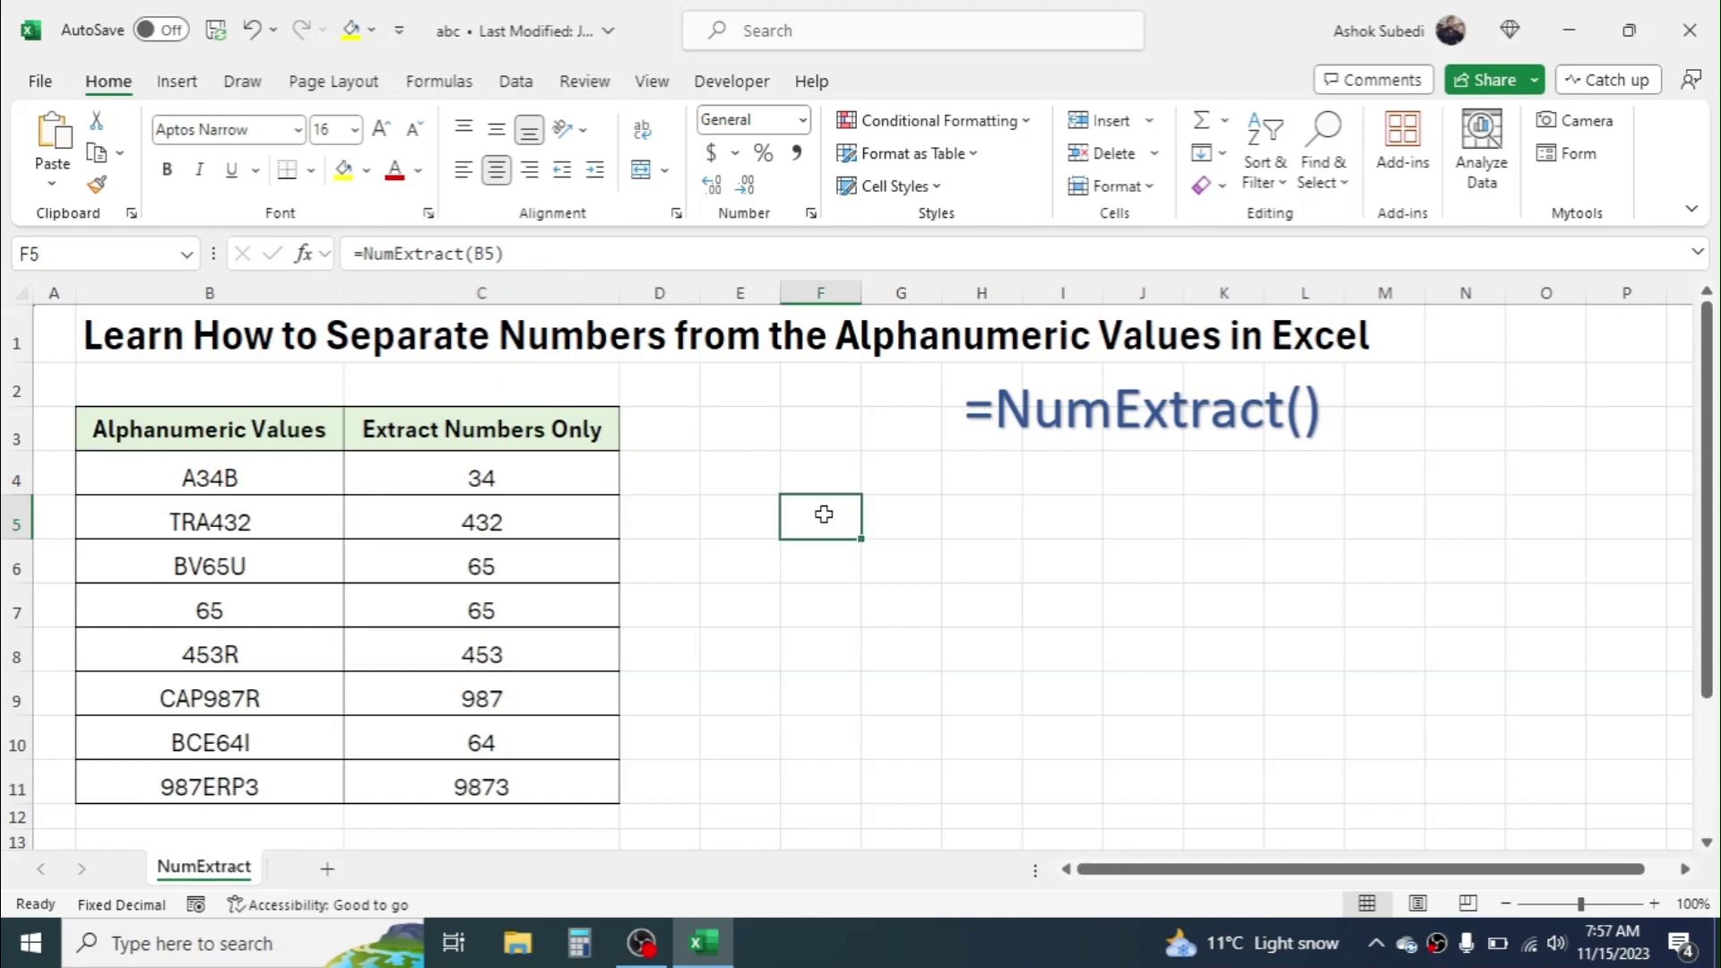
{"action": "type", "text": "jhffhdf65"}
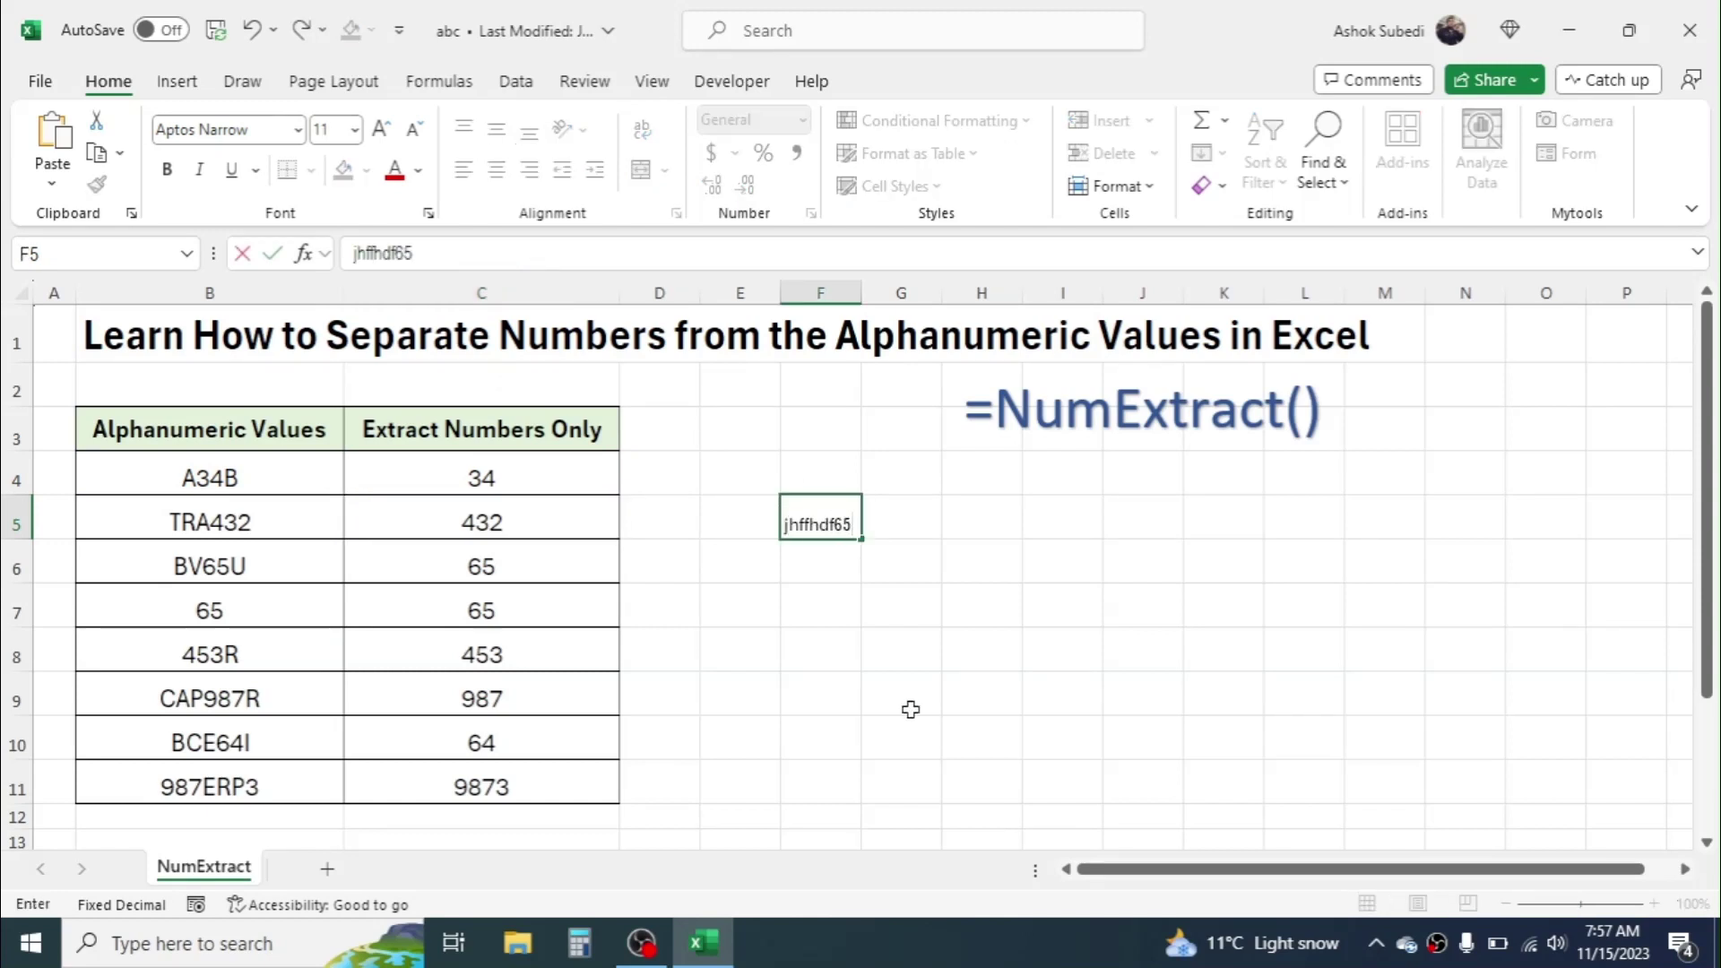
{"action": "key", "text": "Return"}
{"action": "left_click", "coordinate": [904, 503]}
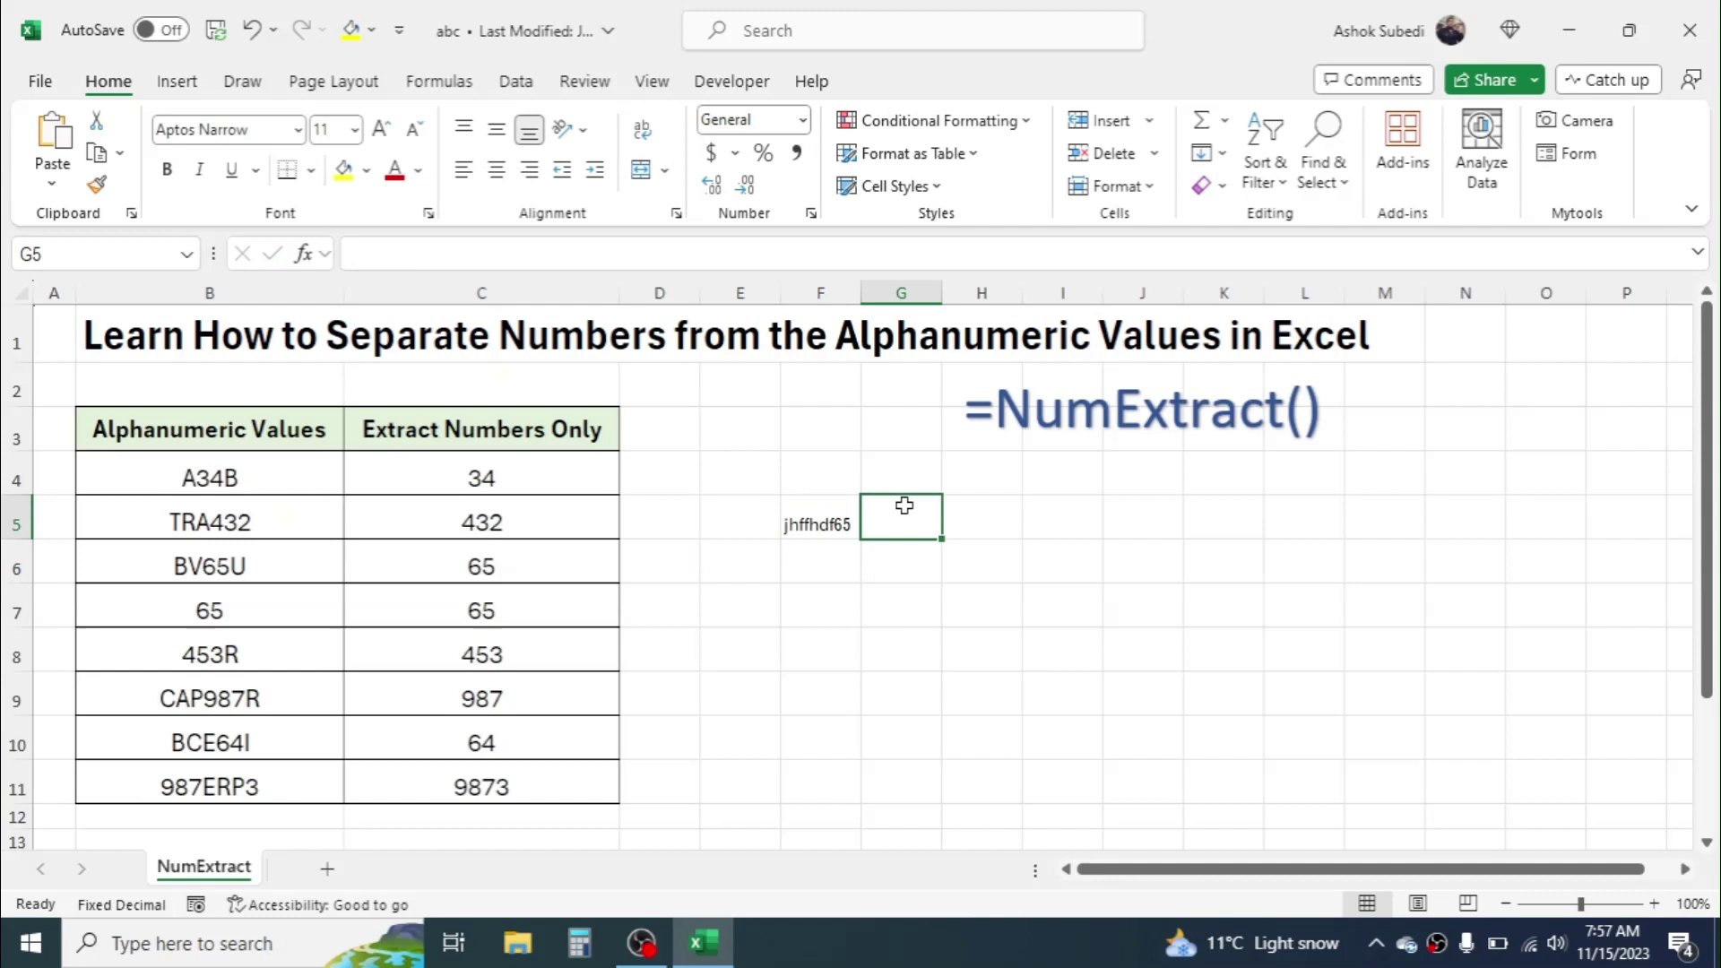
{"action": "type", "text": "=num"}
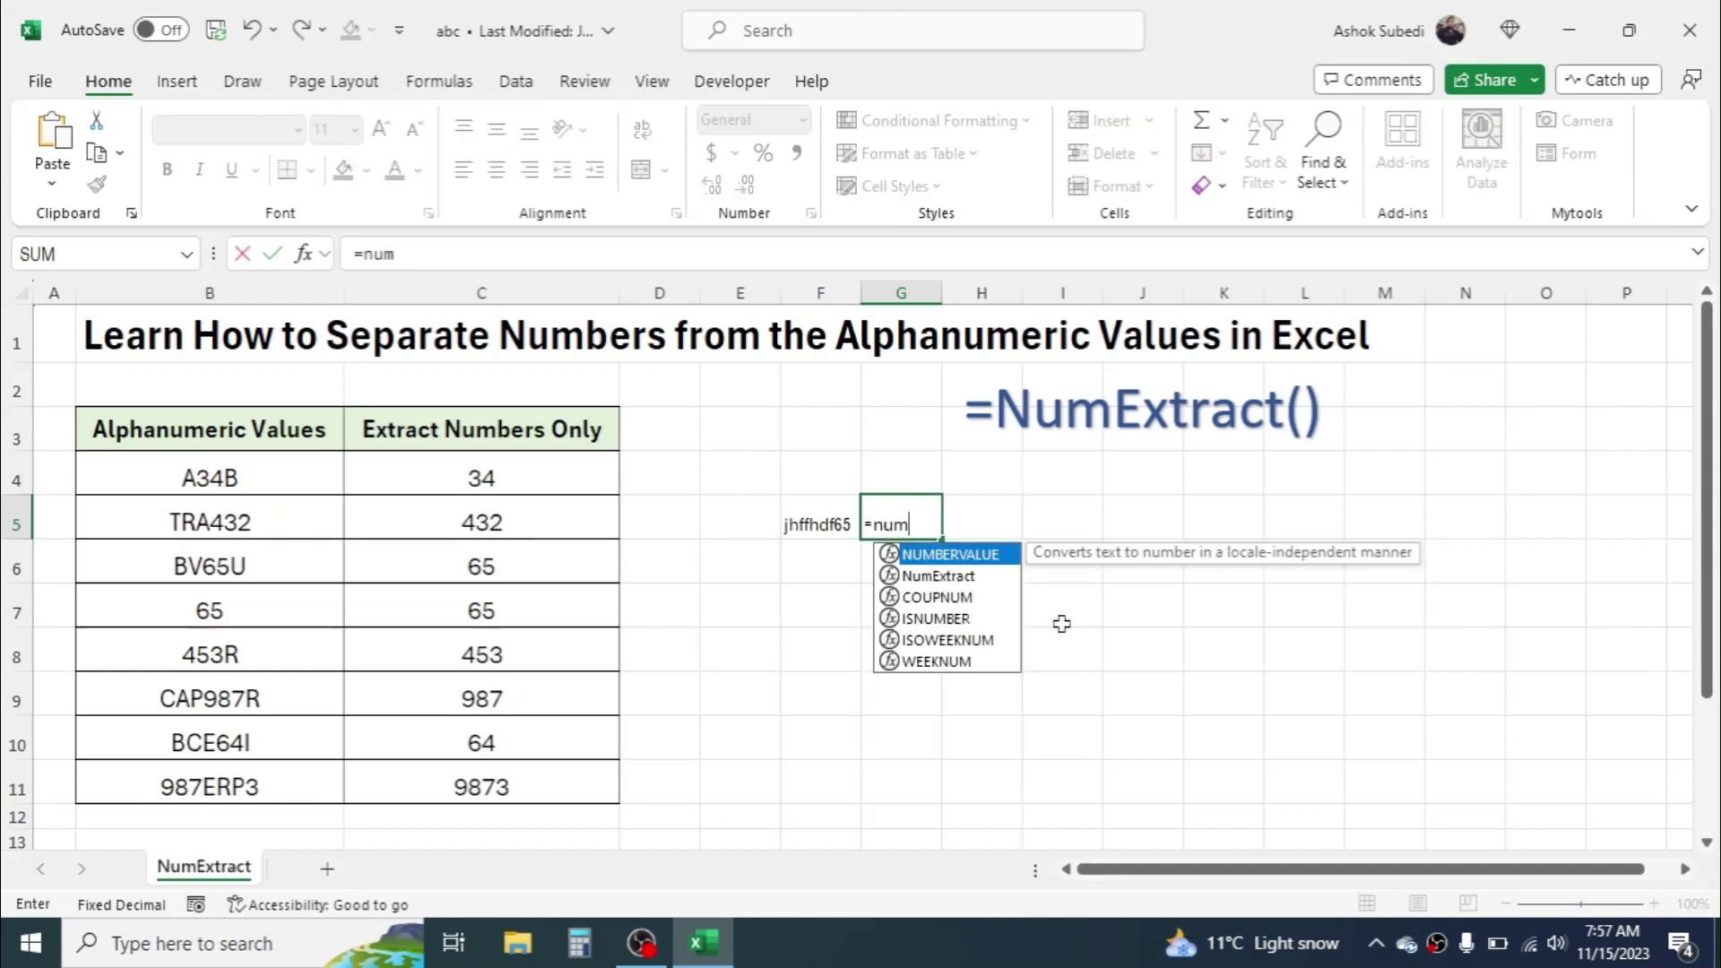
{"action": "double_click", "coordinate": [942, 577]}
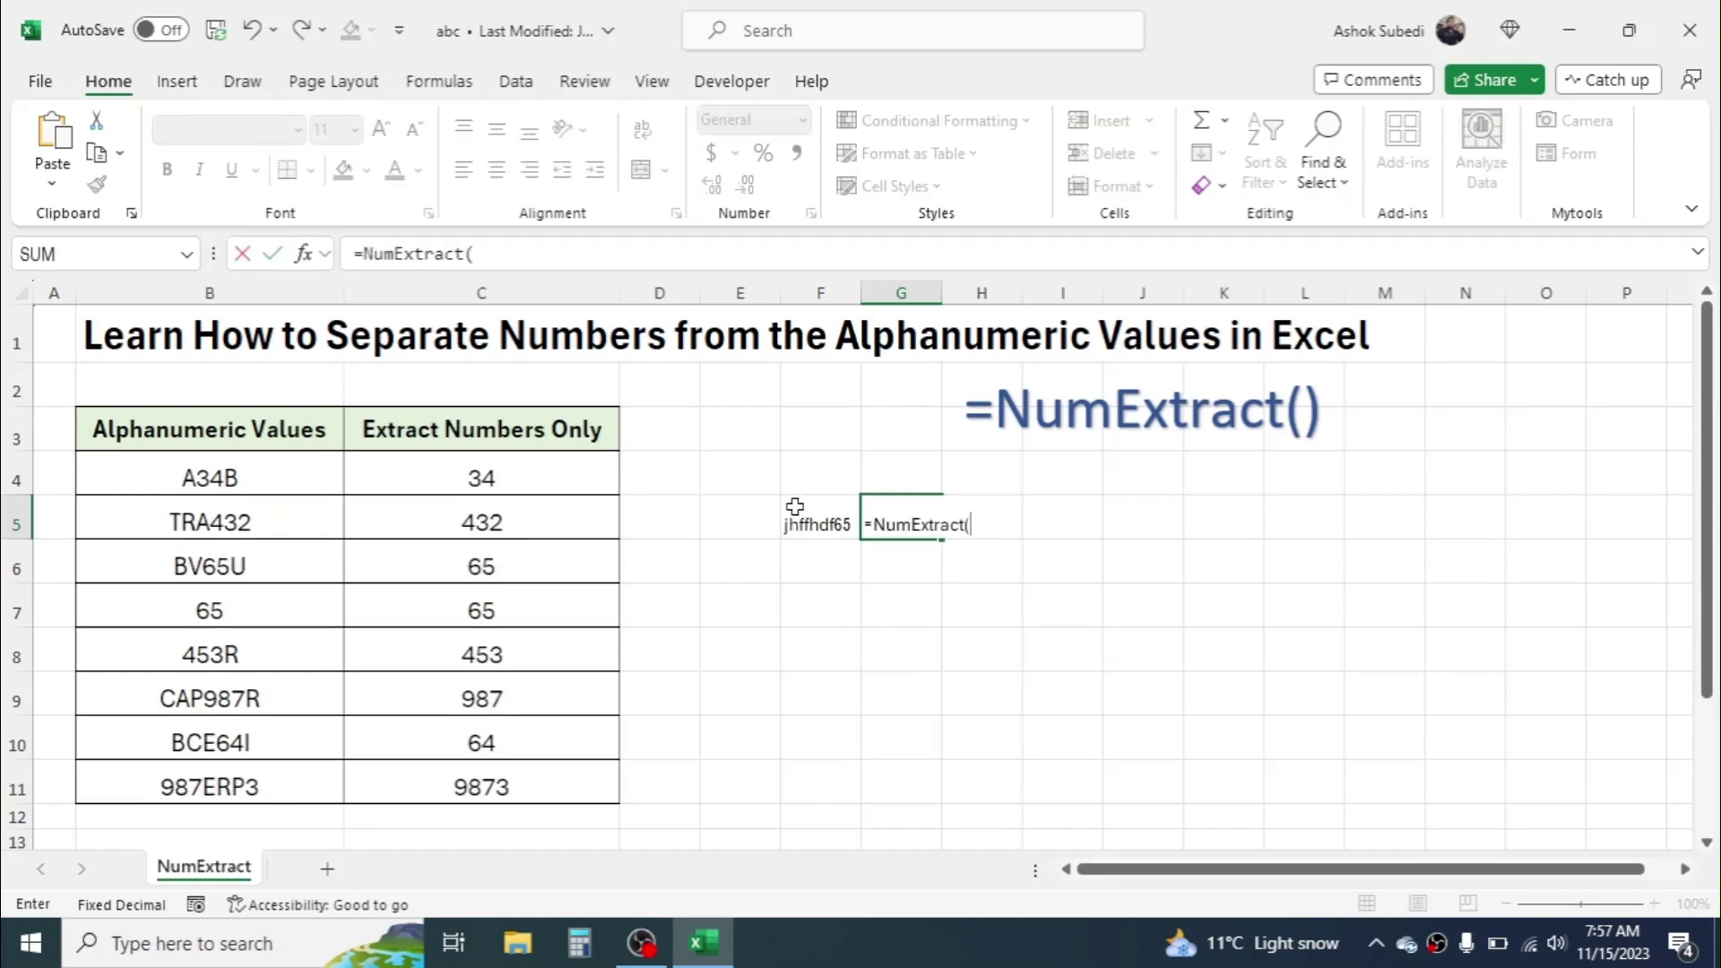
{"action": "left_click", "coordinate": [794, 507]}
{"action": "type", "text": ")"}
{"action": "key", "text": "Return"}
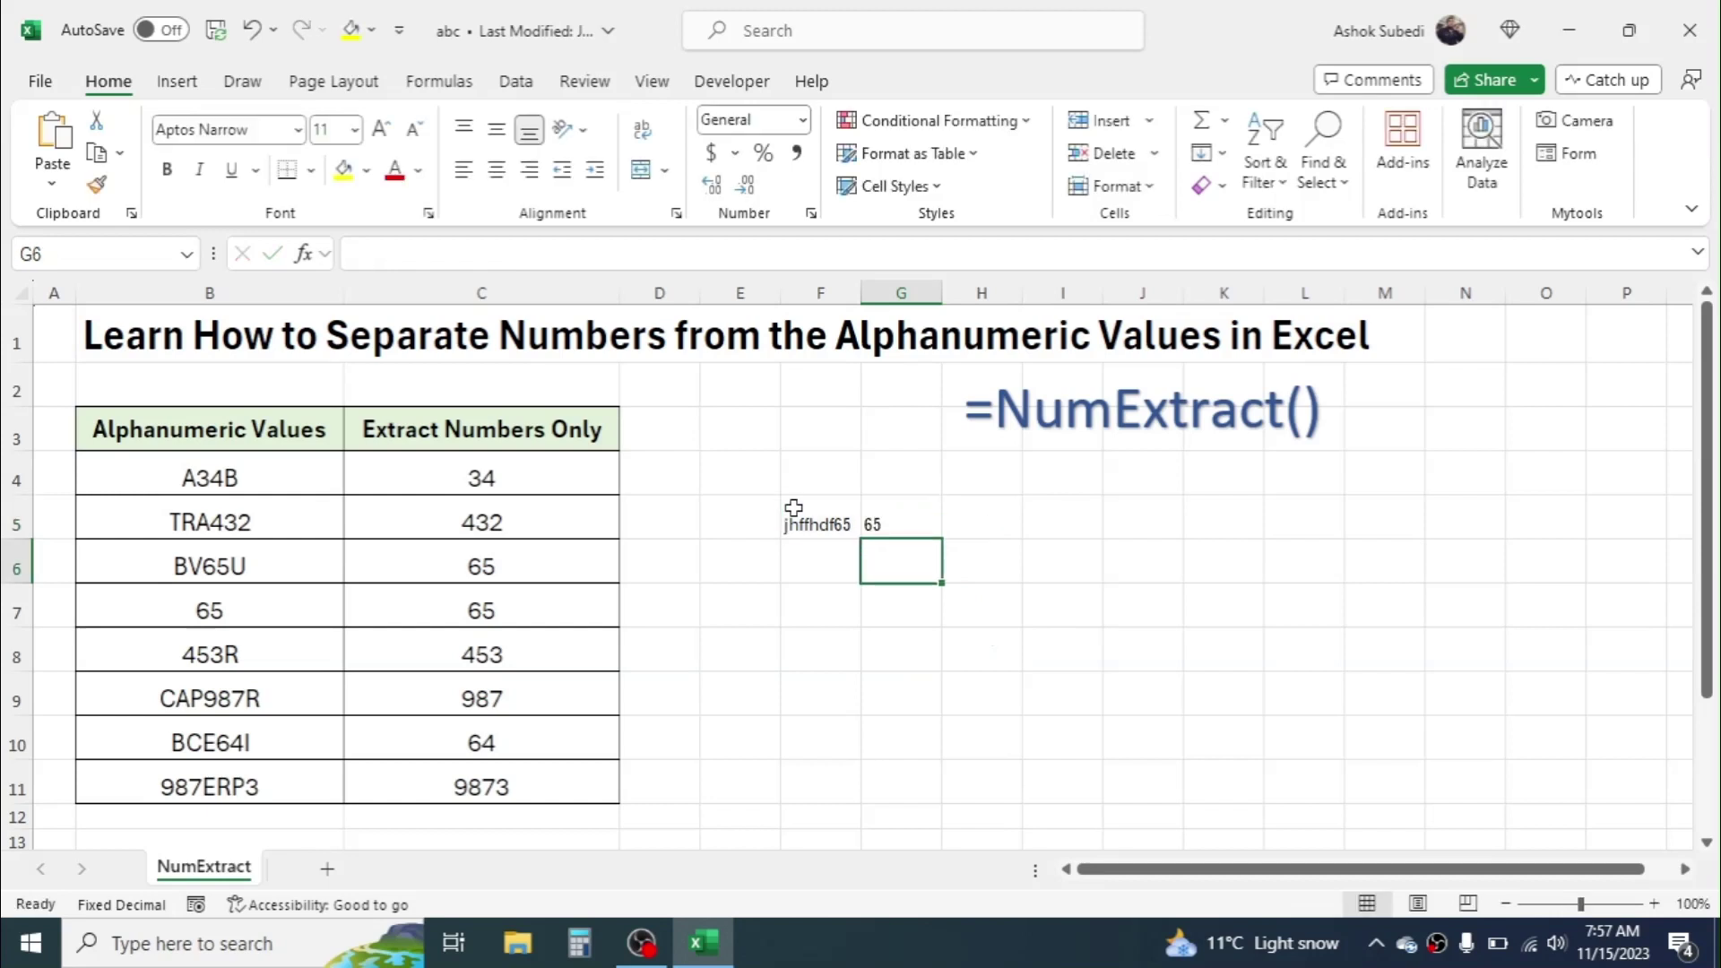
{"action": "left_click", "coordinate": [920, 523]}
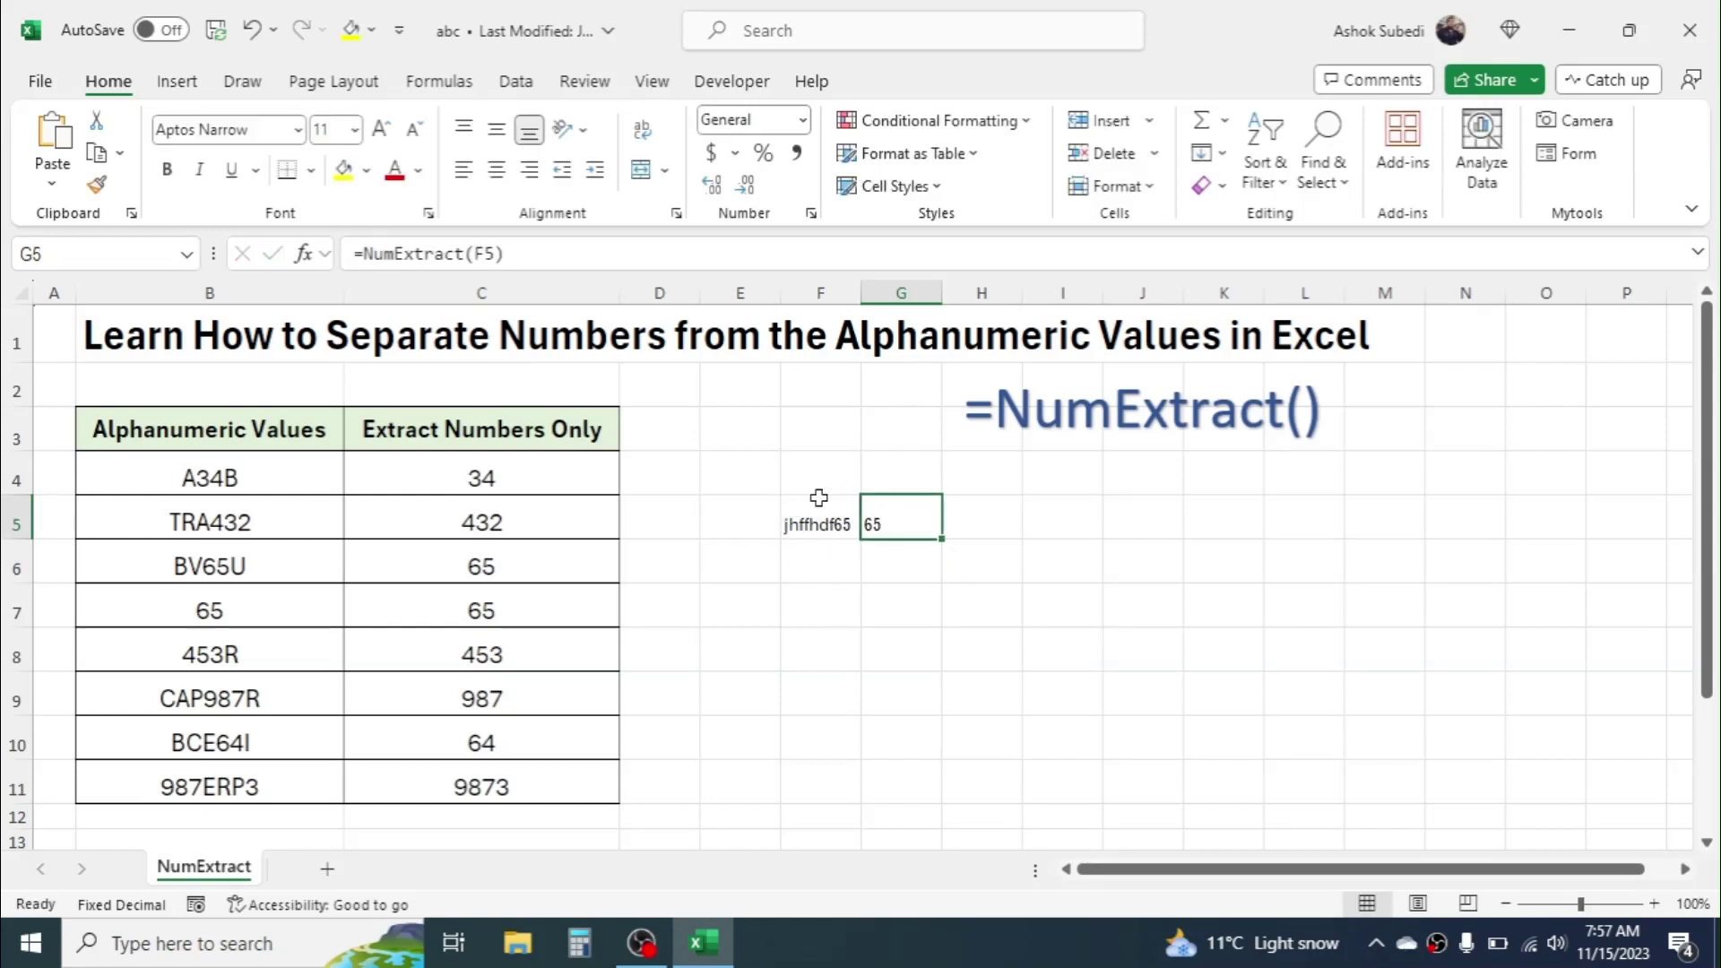
{"action": "left_click", "coordinate": [1069, 593]}
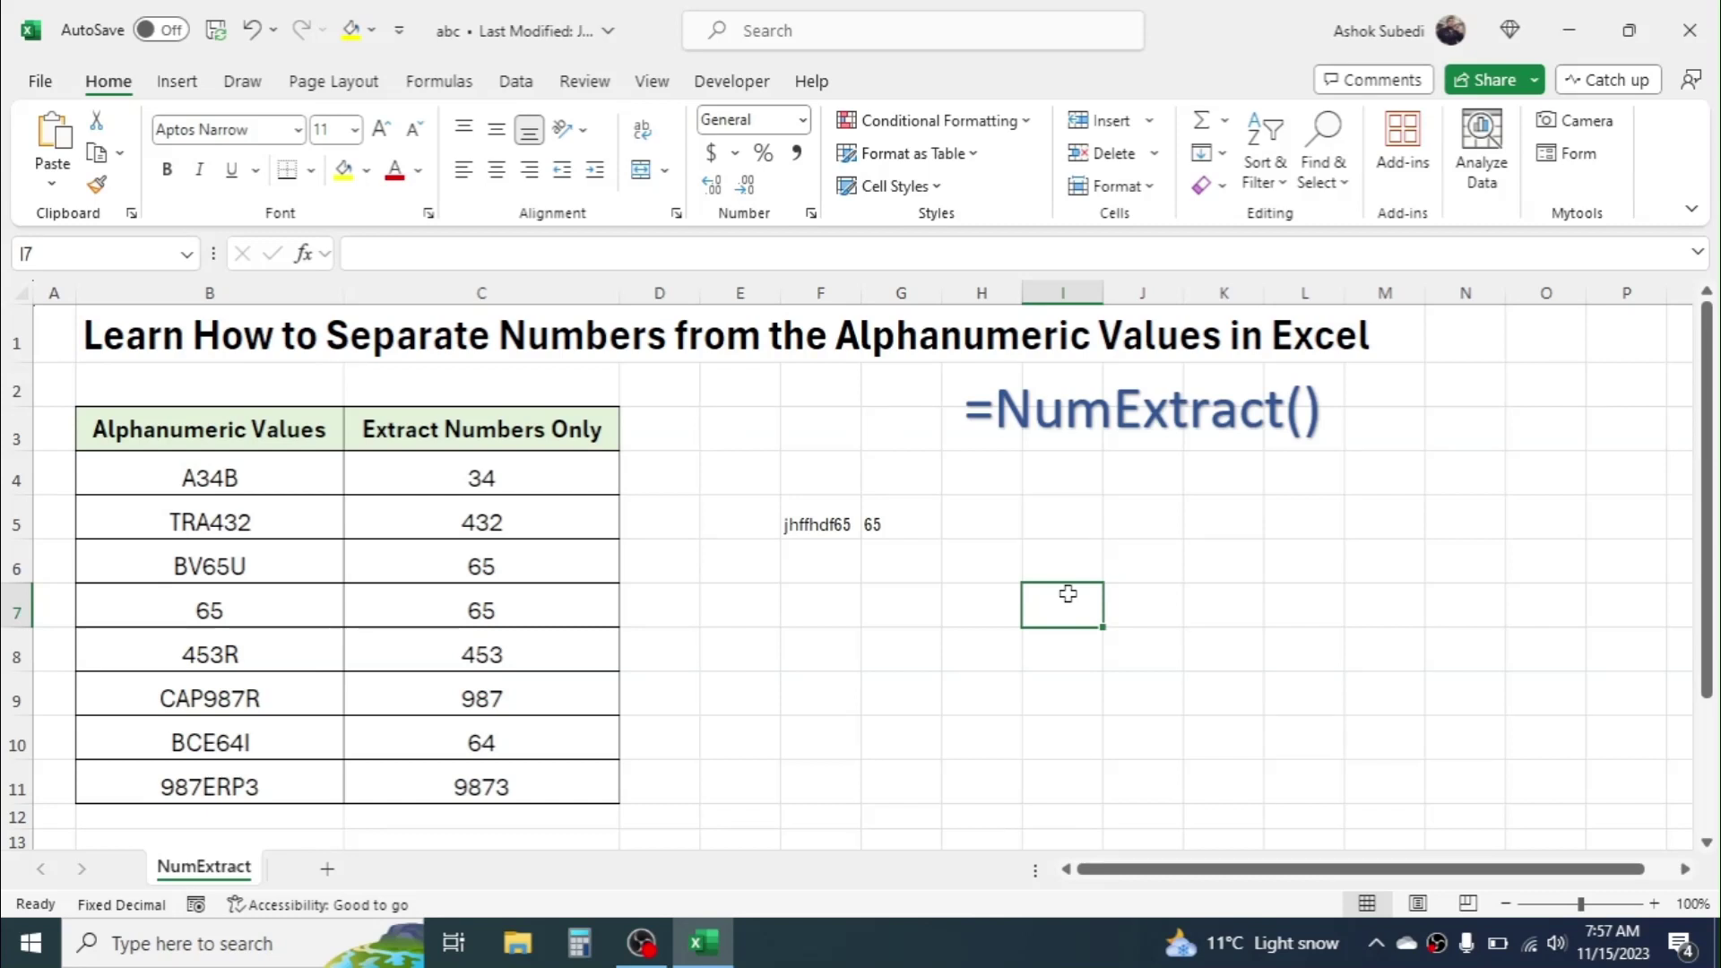
{"action": "left_click", "coordinate": [1177, 544]}
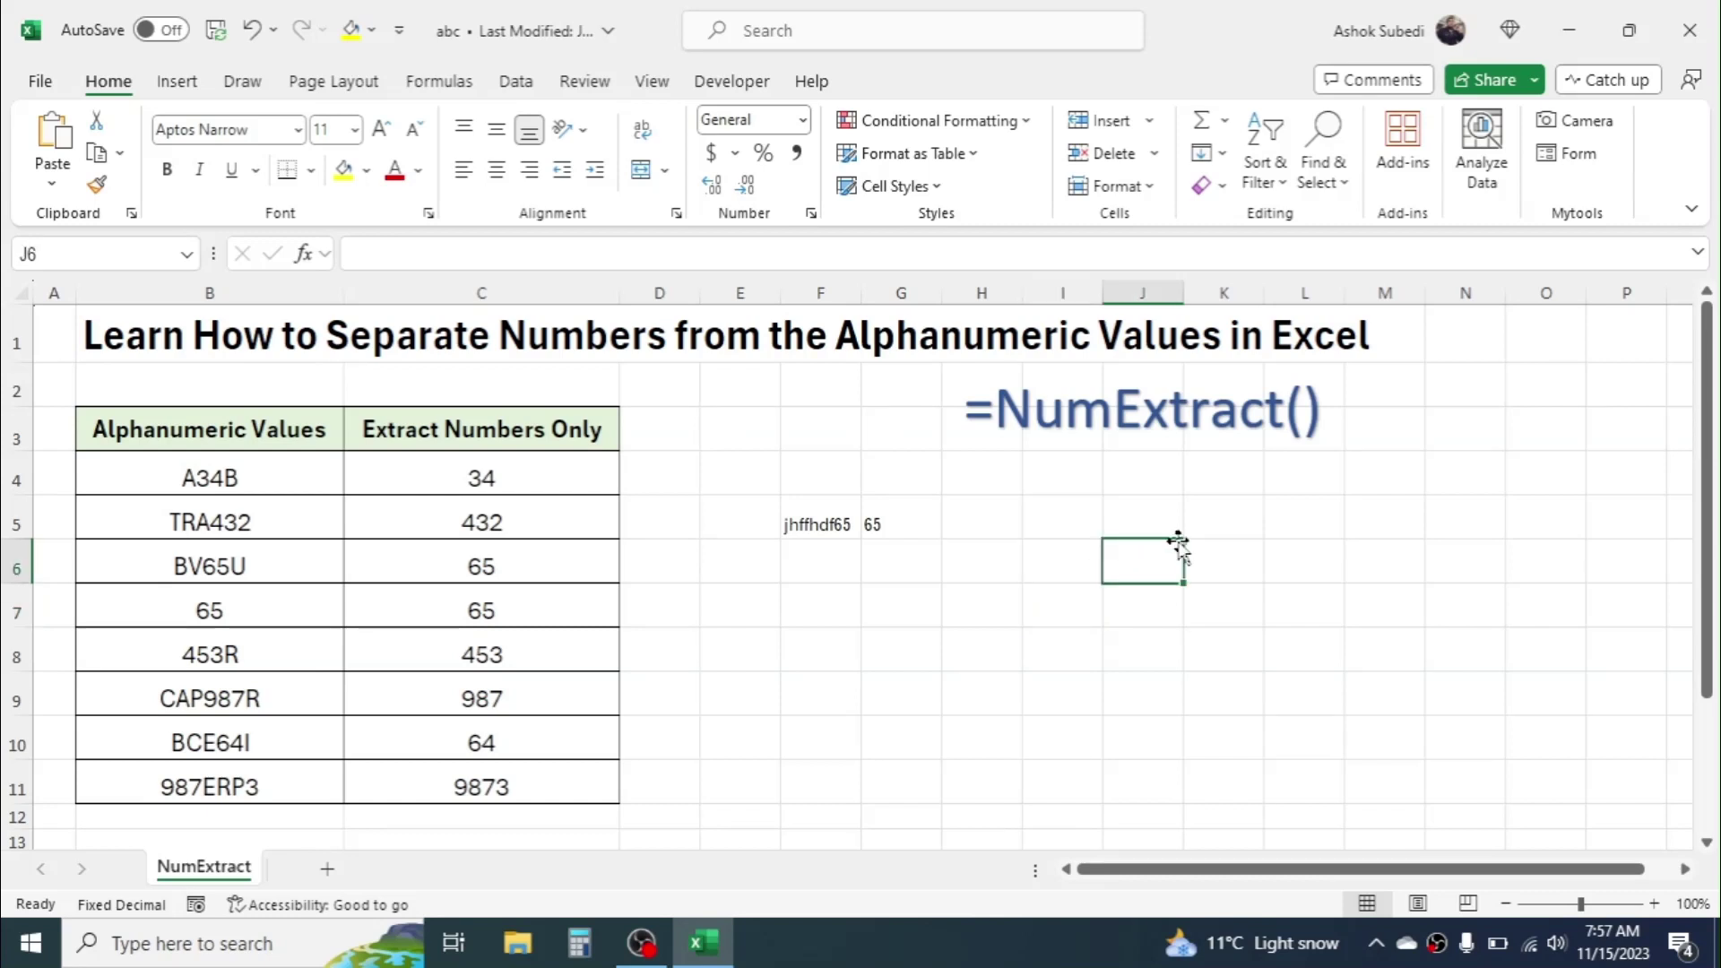